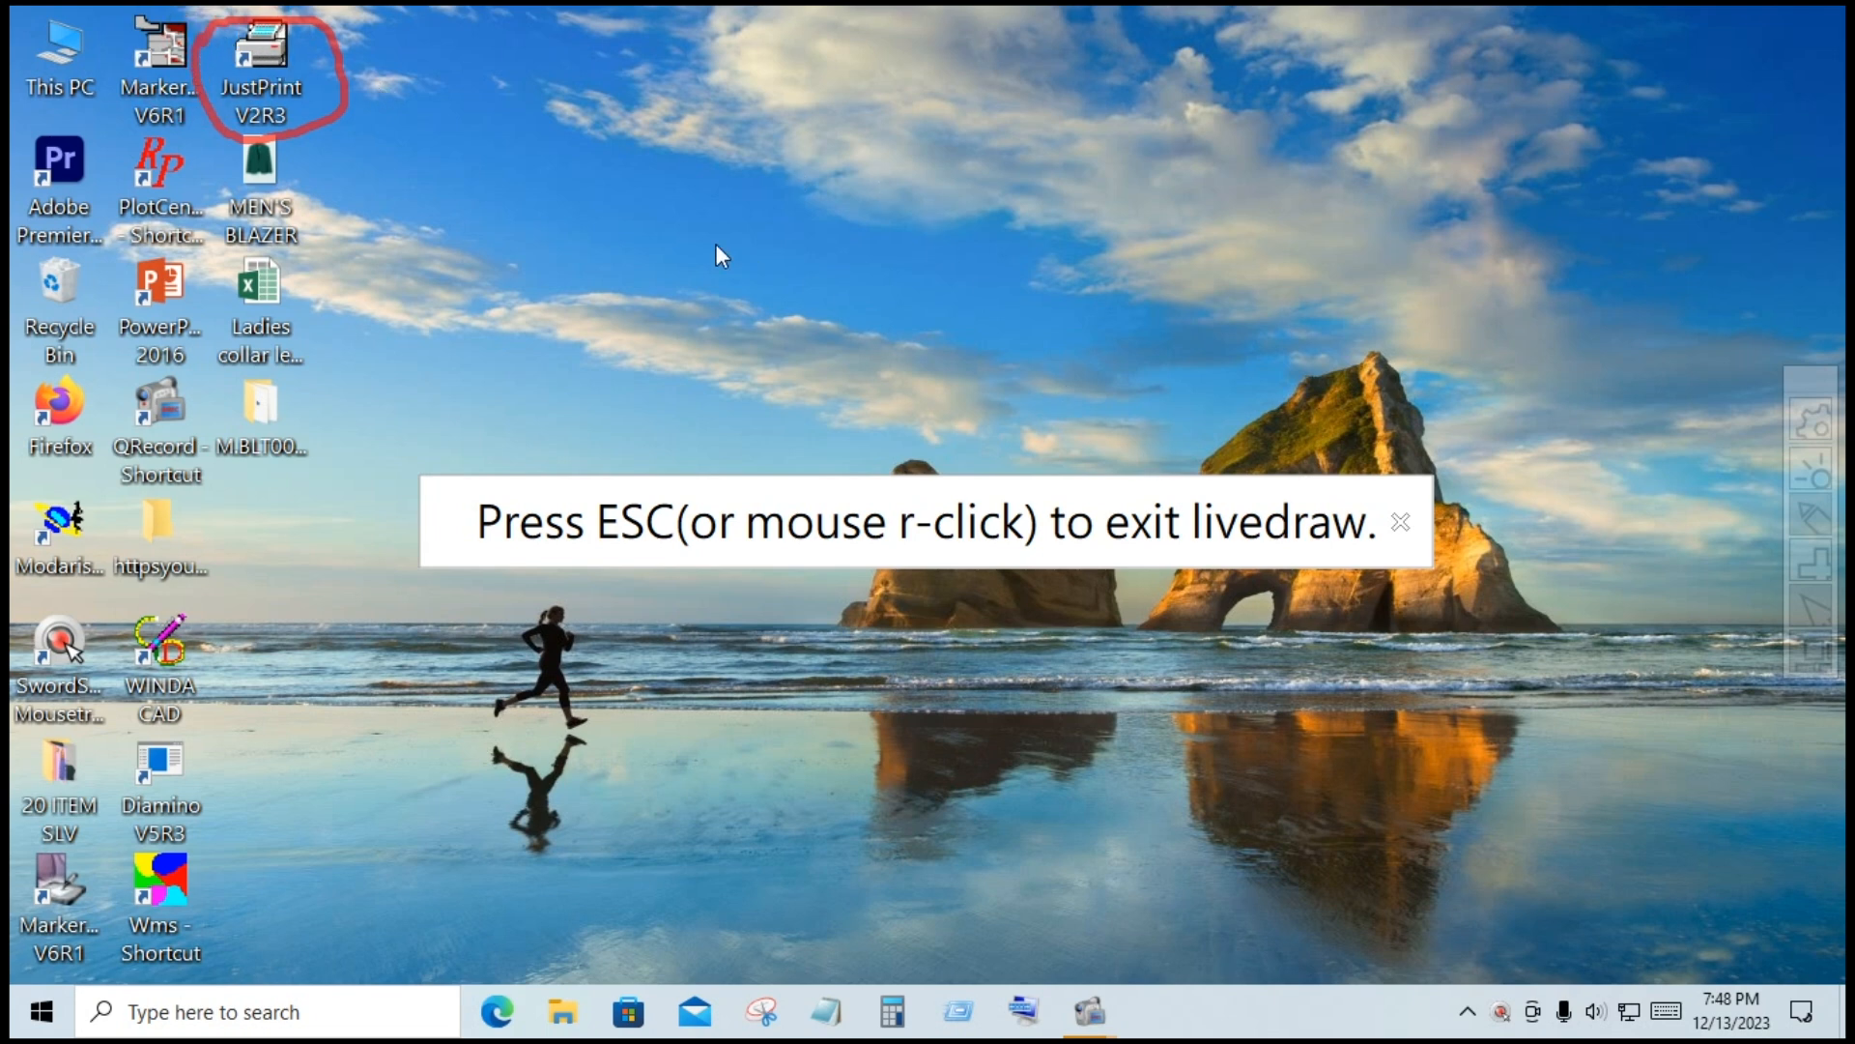
- Leave the screen annotation mode and launch JustPrint V2R3 from the desktop
key("Escape")
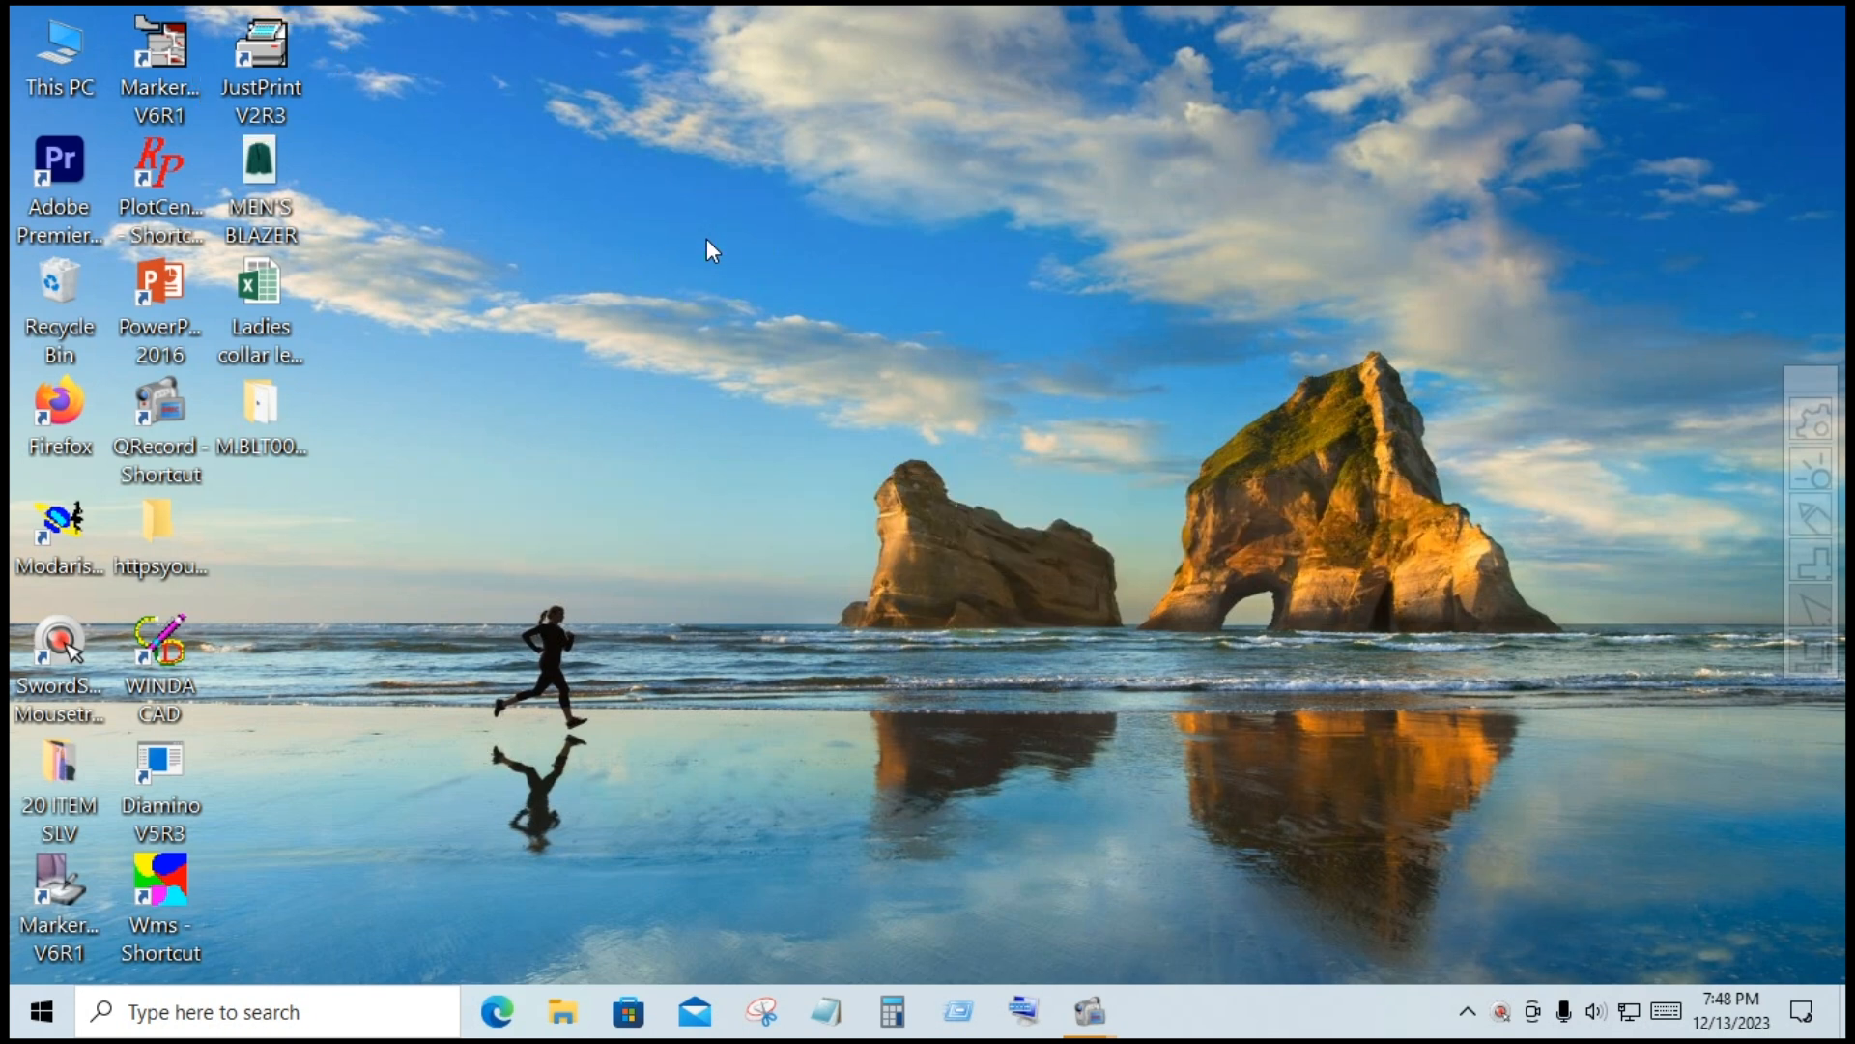
double_click(272, 83)
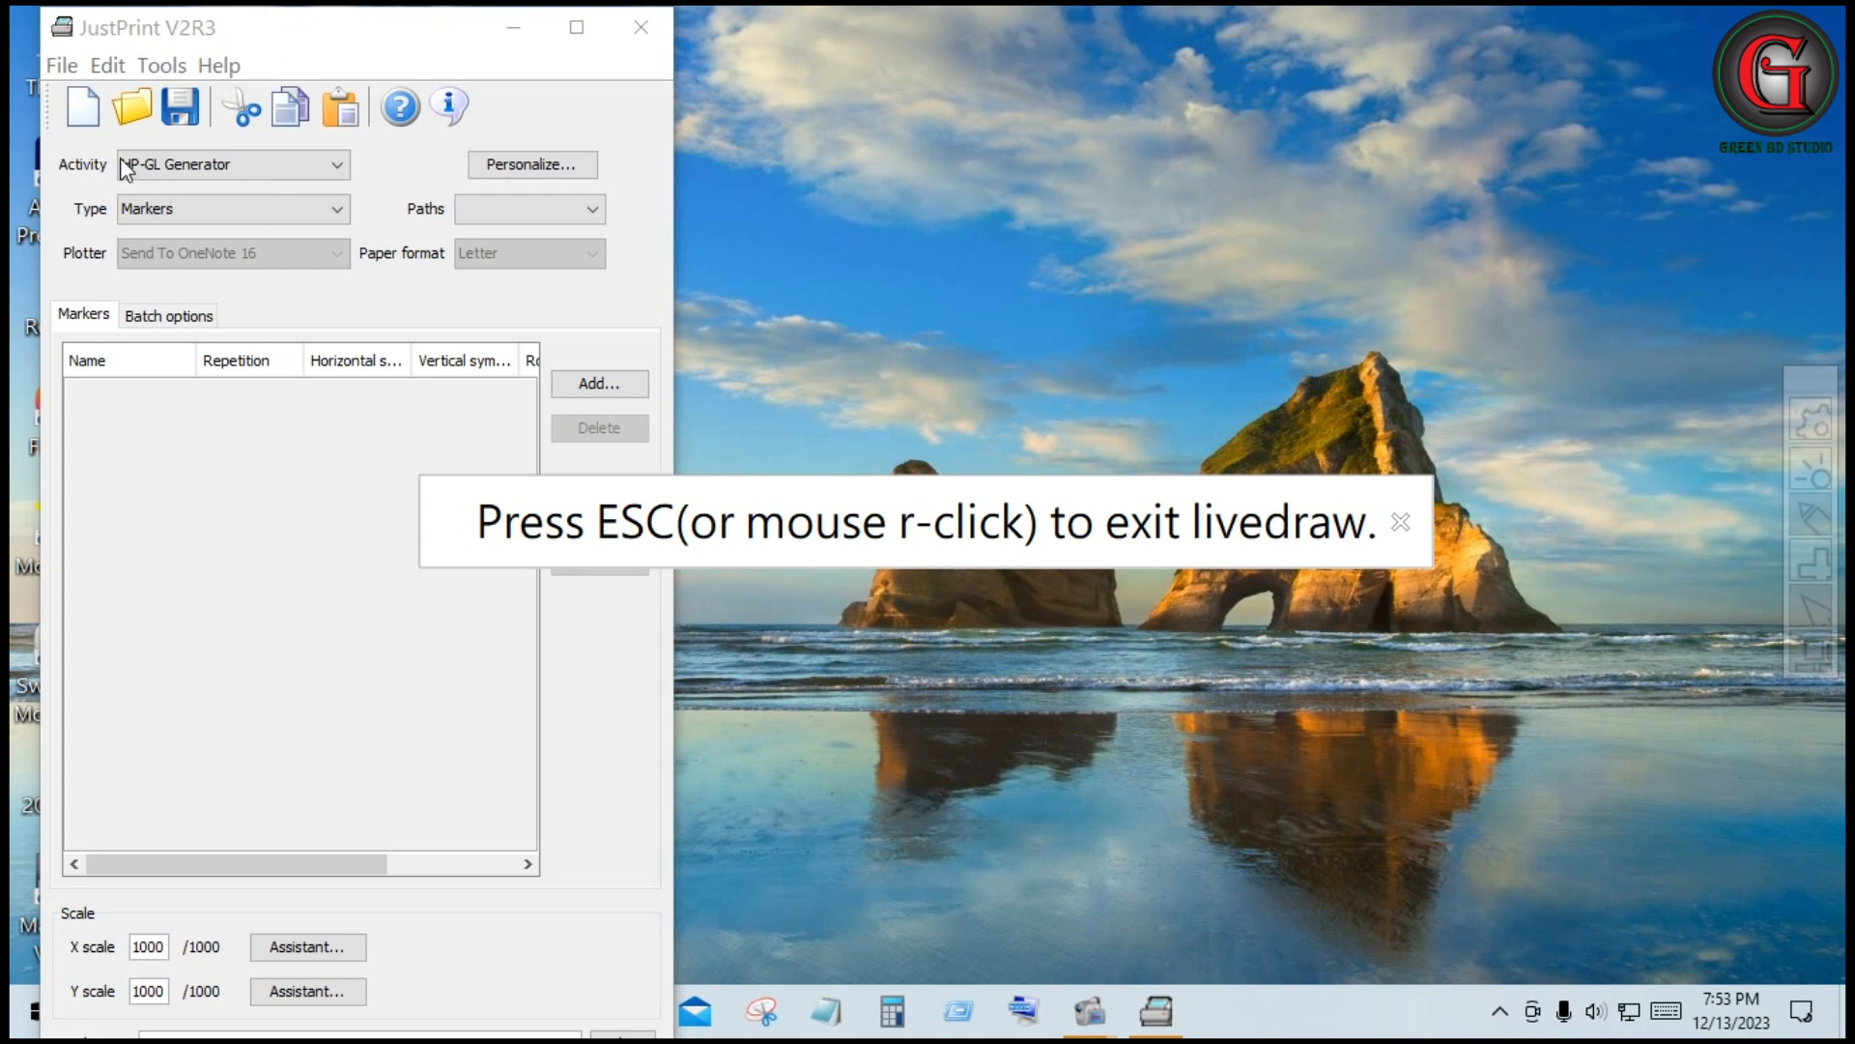
mouse_move(115, 146)
left_mouse_down()
mouse_move(253, 172)
mouse_move(117, 179)
mouse_move(121, 150)
left_mouse_up()
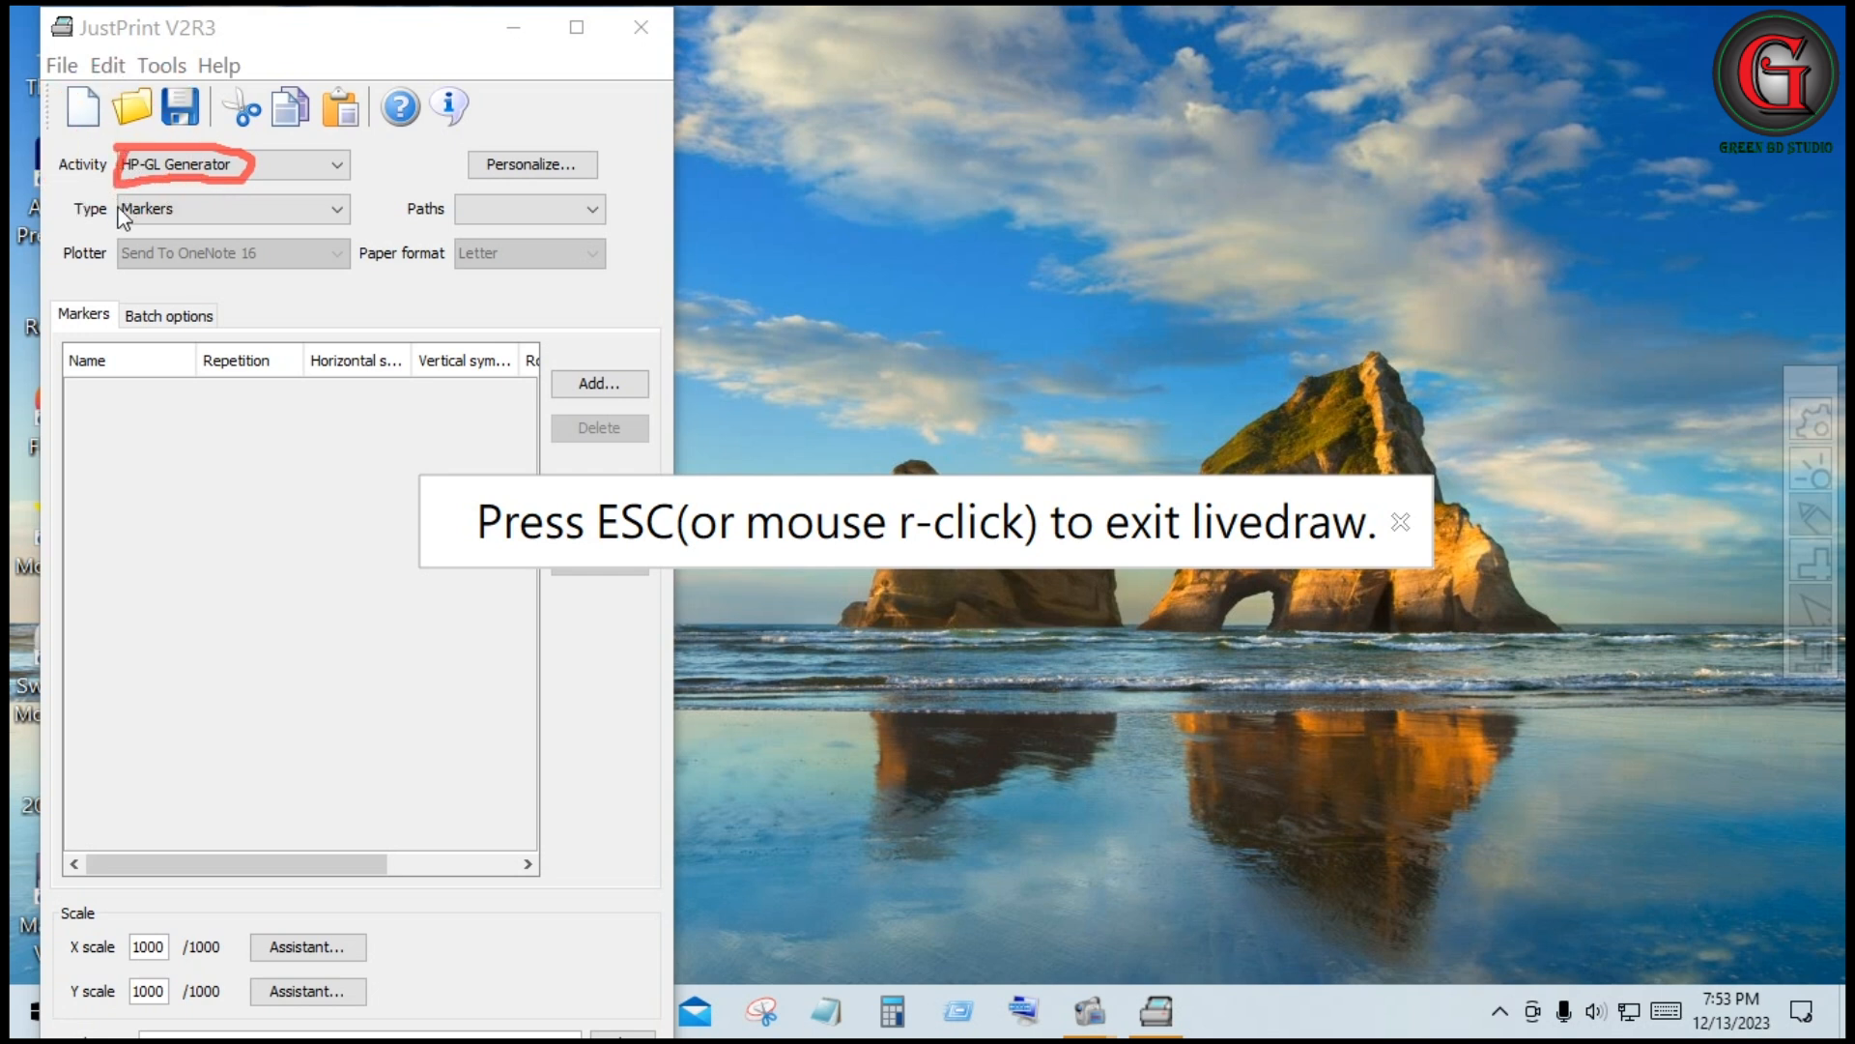
left_click_drag(113, 203, 132, 212)
left_click_drag(132, 193, 101, 213)
key("Escape")
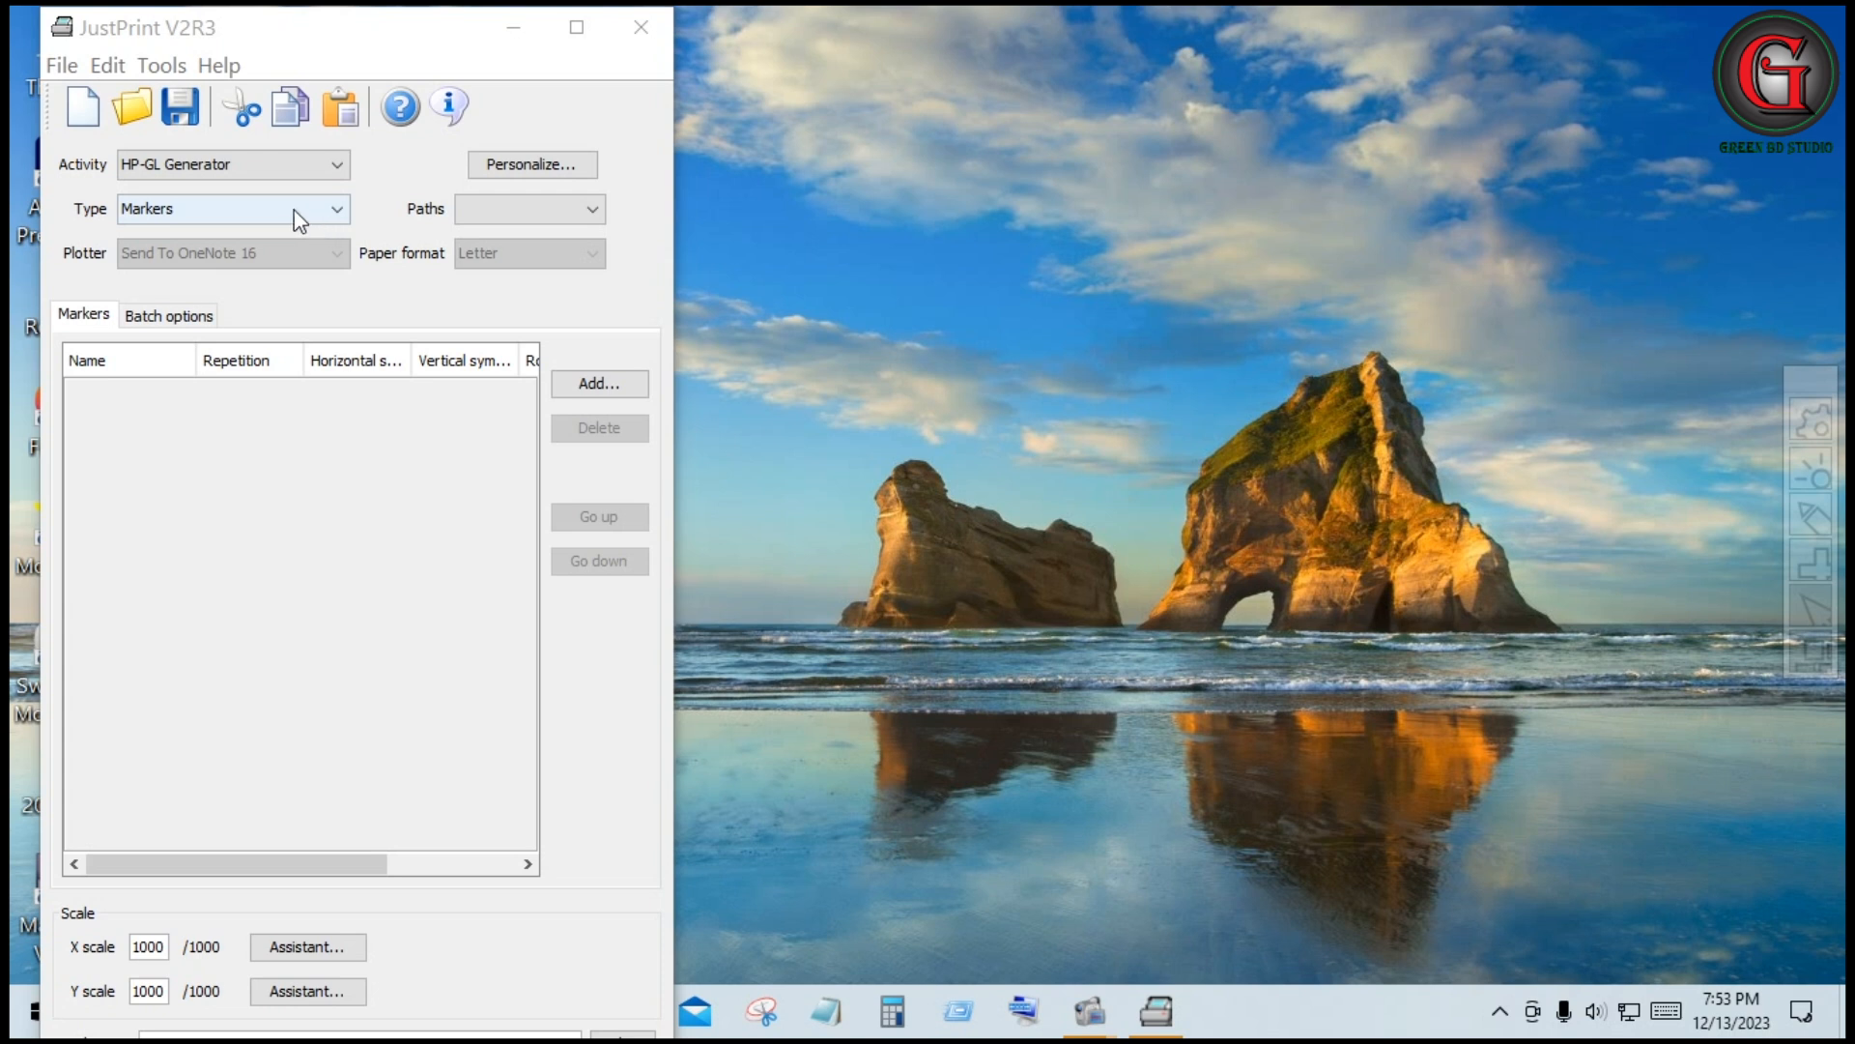
- View the available activities and the form for creating a new one, and open the personalization of the current activity
left_click(163, 69)
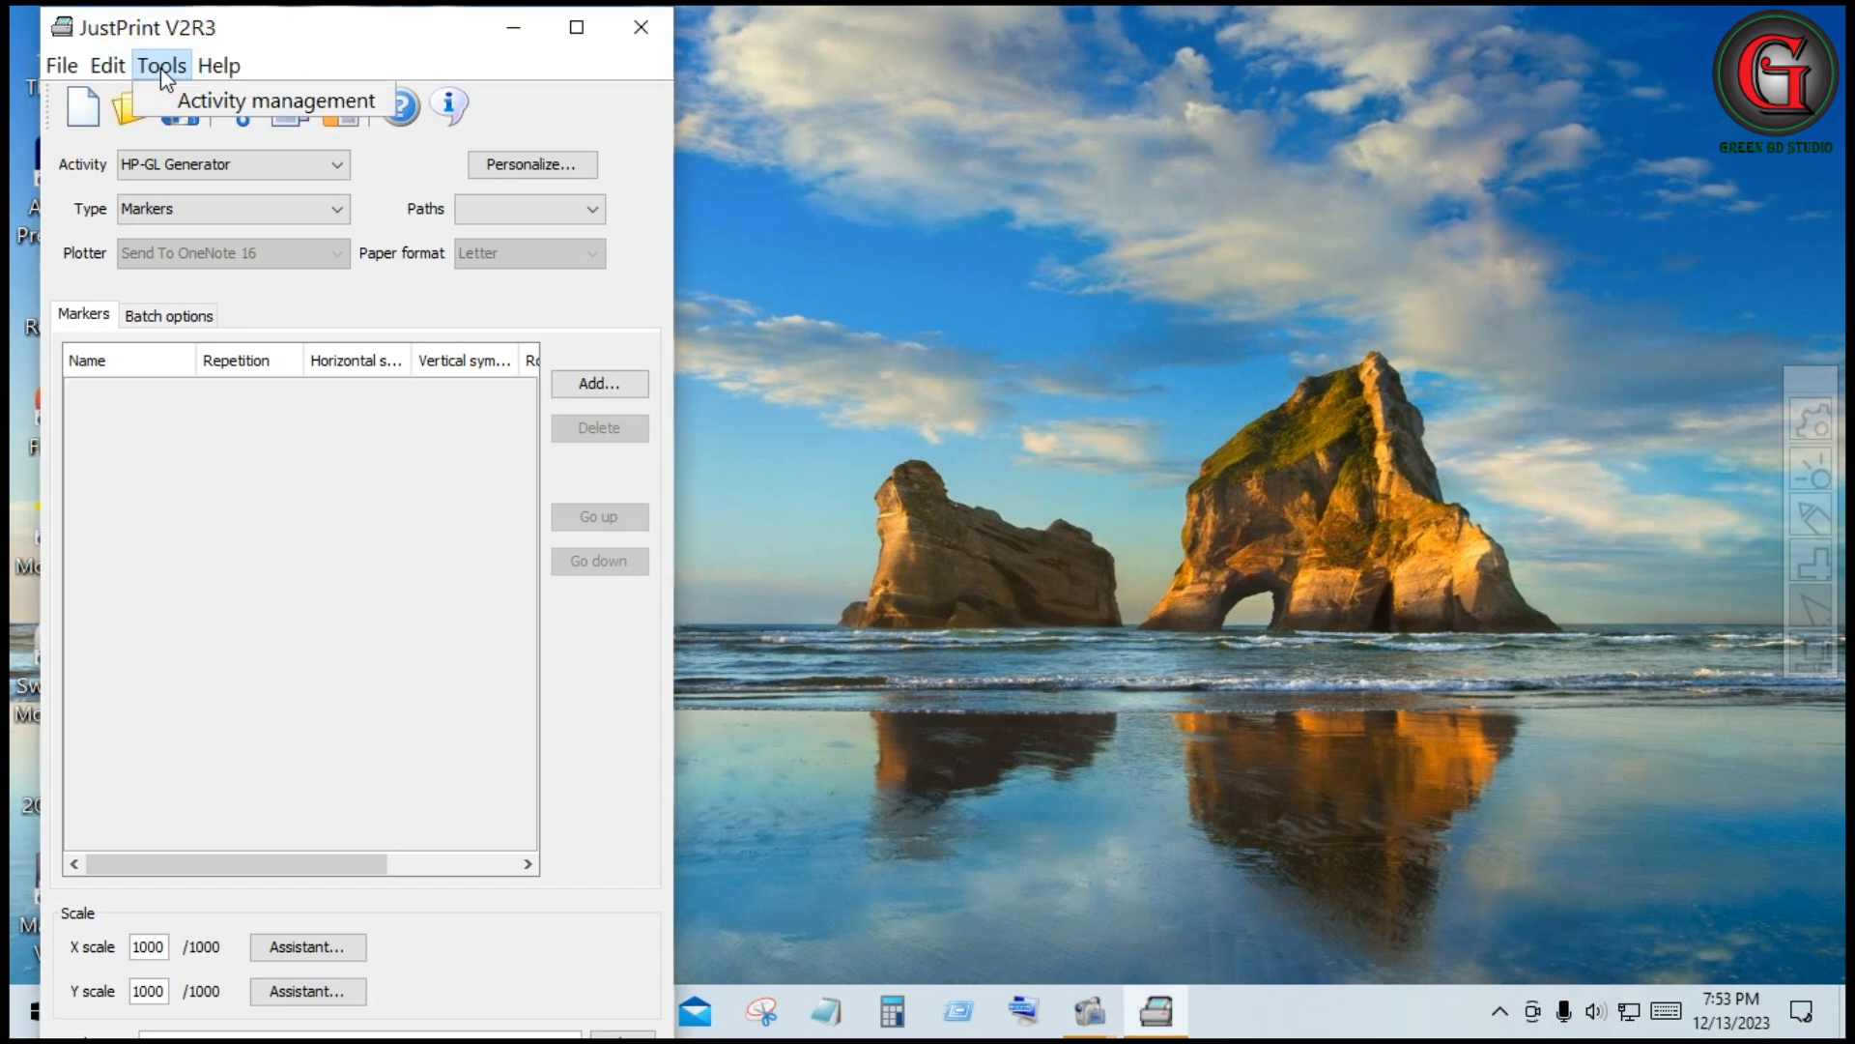
left_click(210, 102)
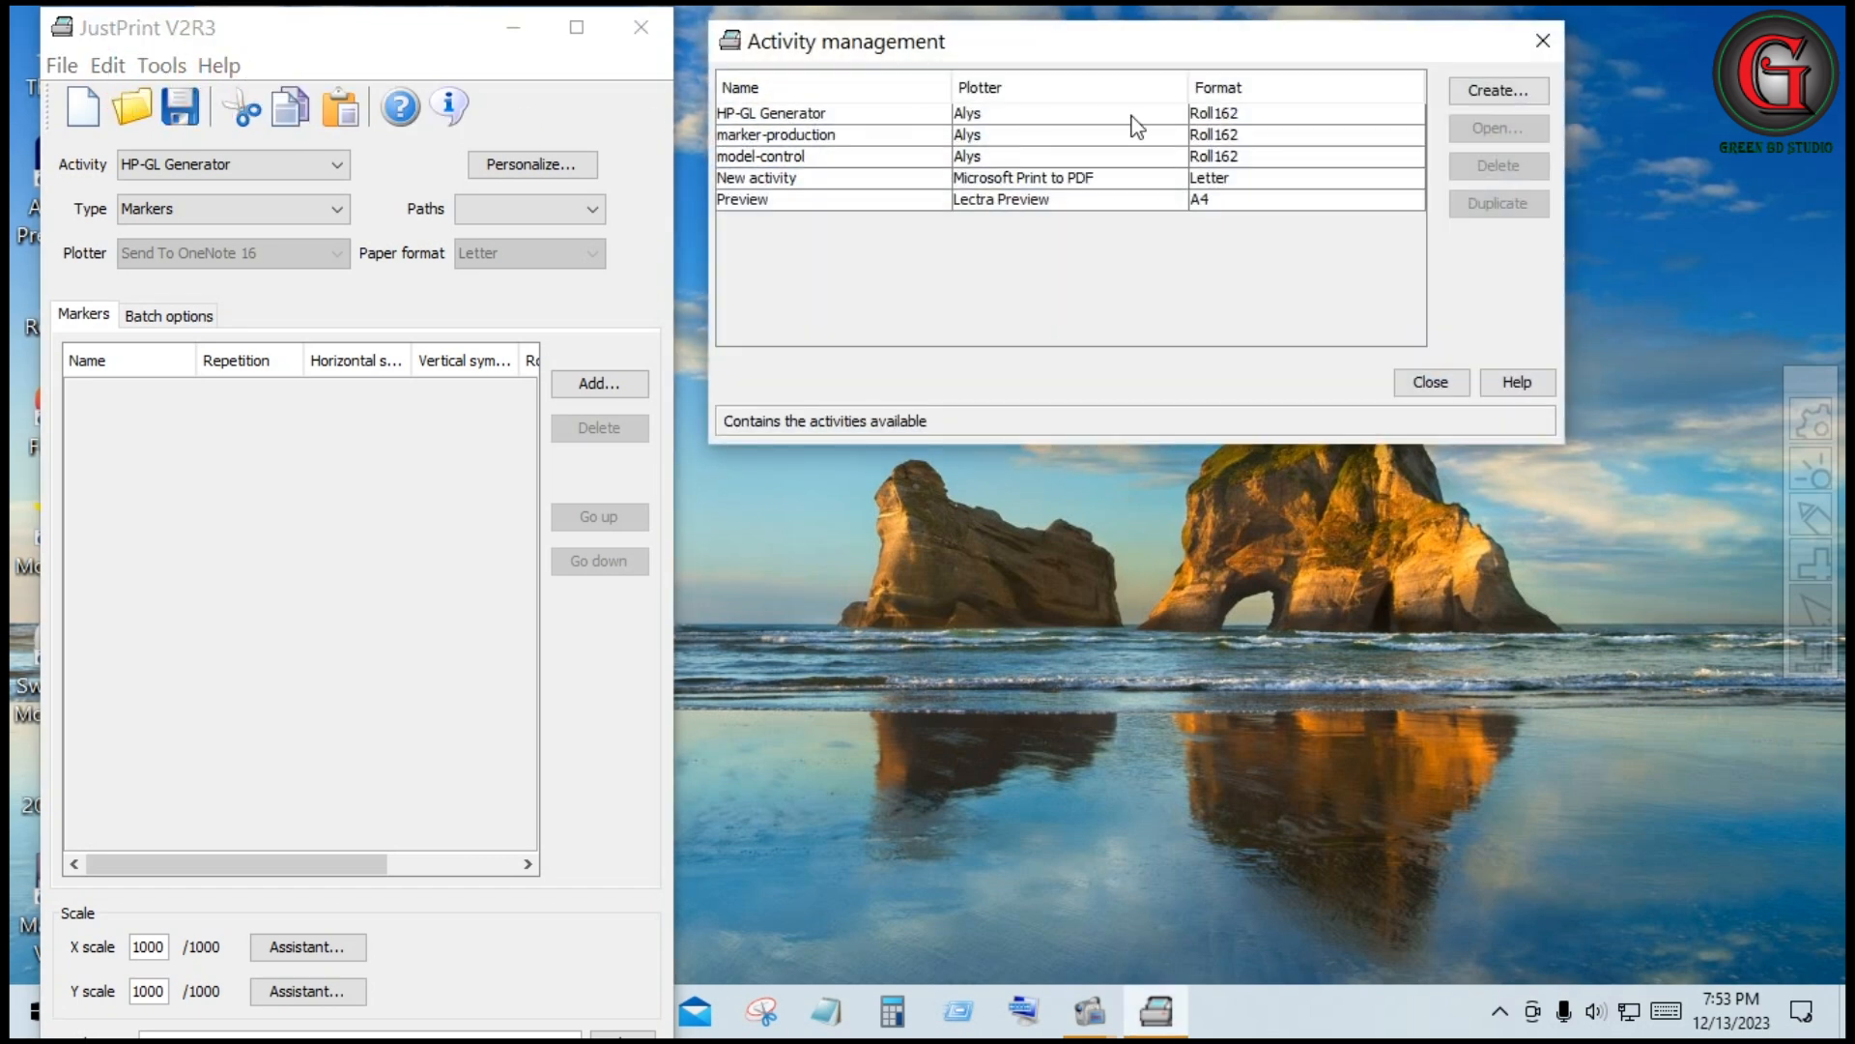
left_click(1498, 91)
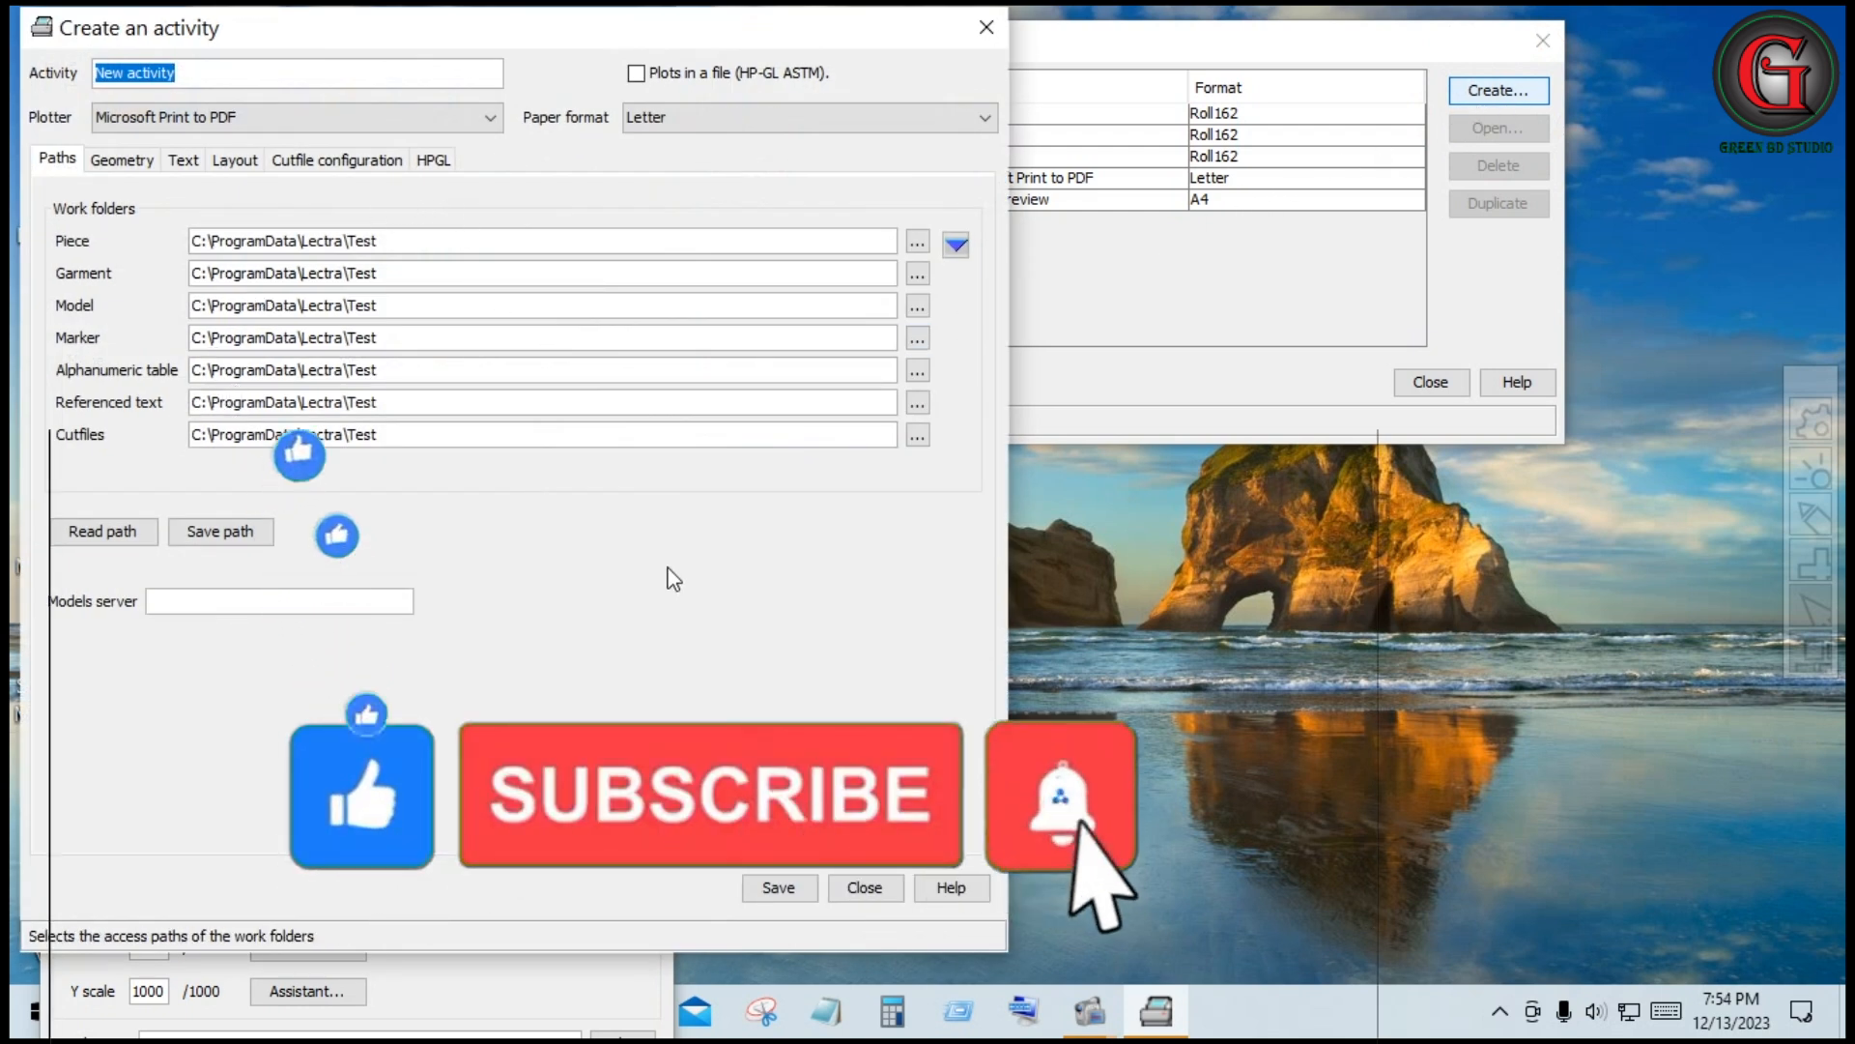
left_click(891, 897)
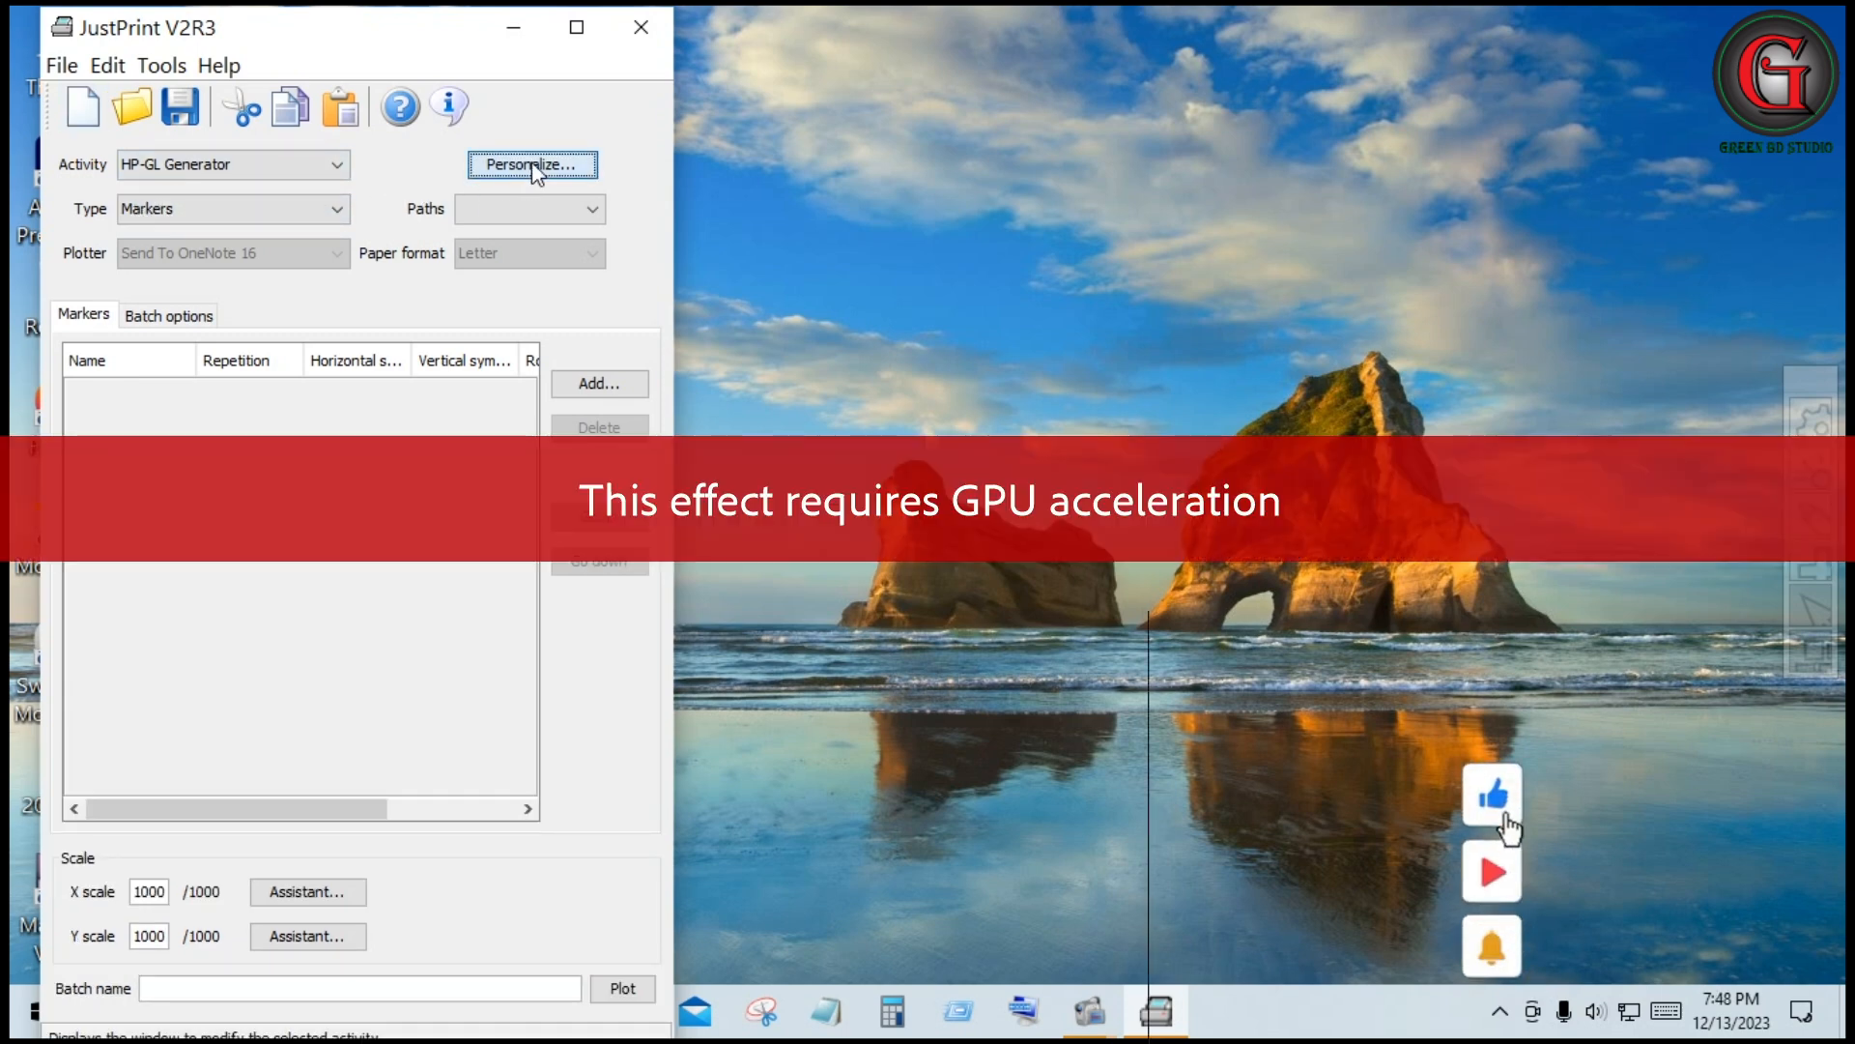
left_click(531, 162)
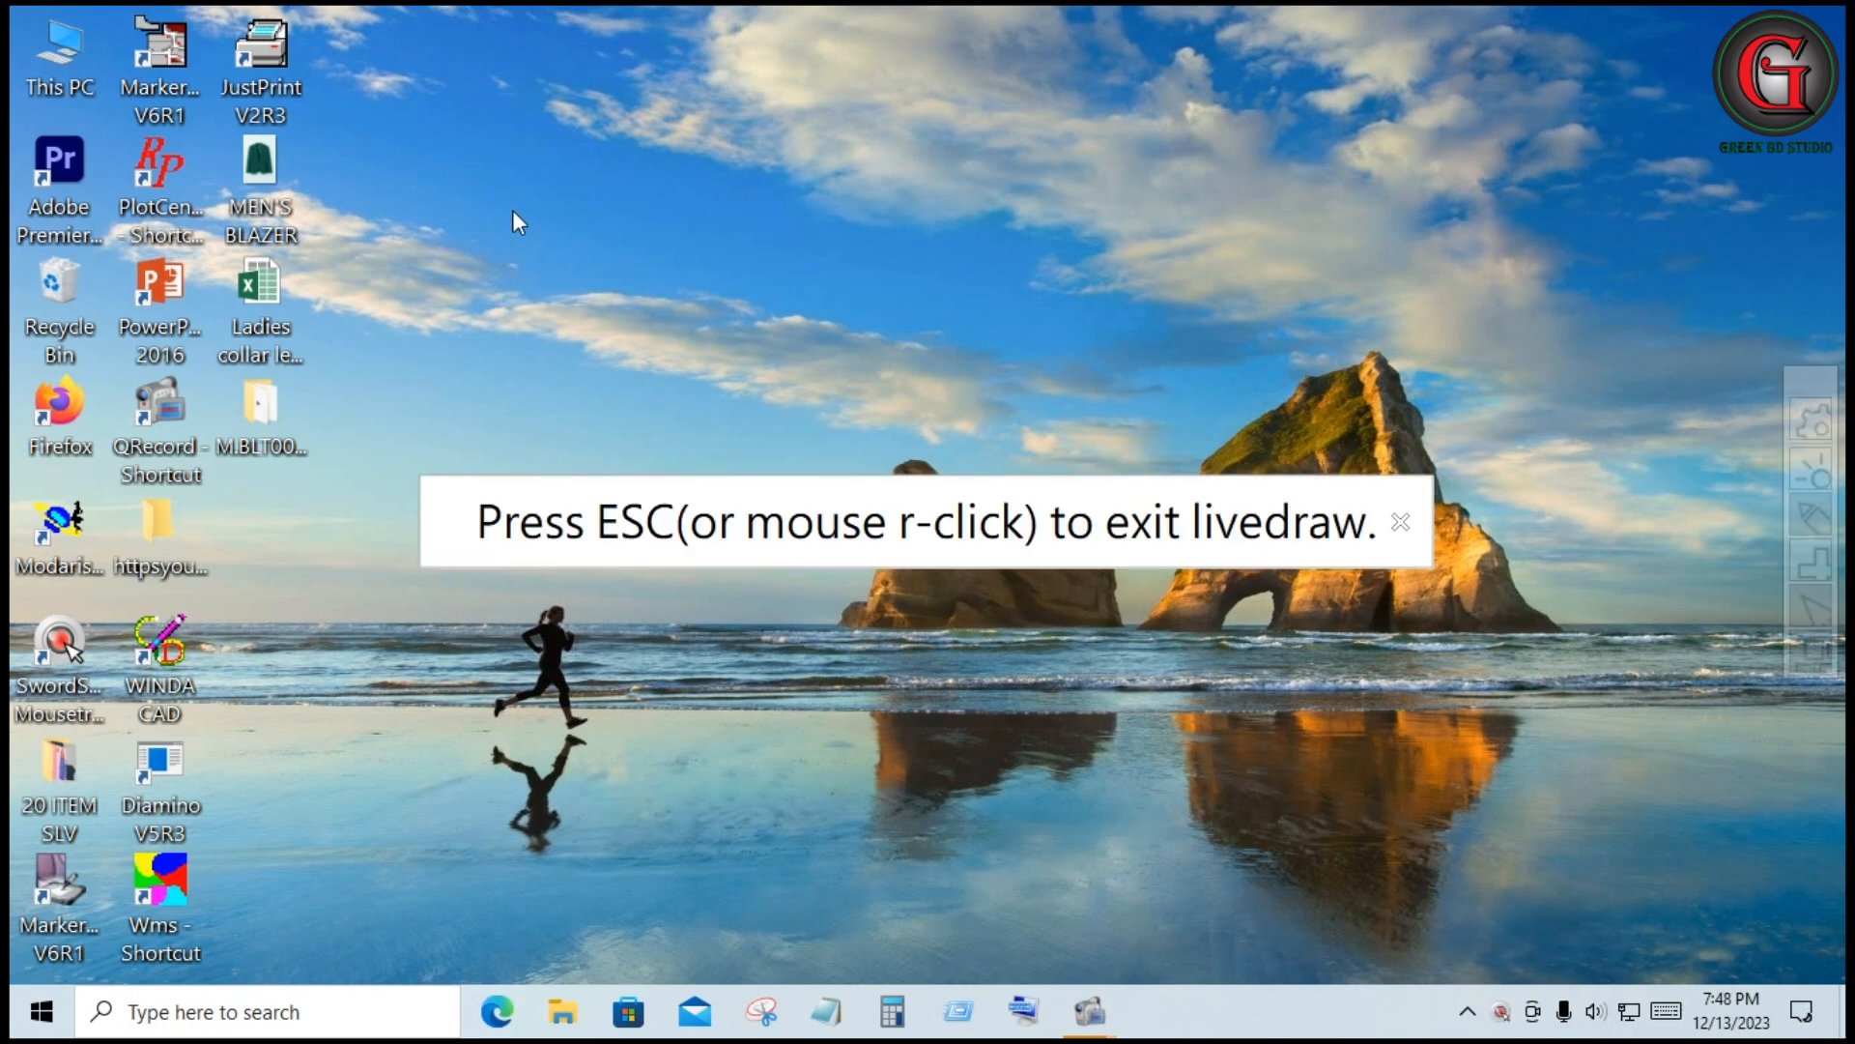
- Mark the JustPrint V2R3 shortcut on the desktop, clear the annotation and launch the program
mouse_move(201, 50)
left_mouse_down()
mouse_move(226, 23)
mouse_move(309, 20)
mouse_move(344, 79)
mouse_move(317, 124)
mouse_move(265, 137)
left_mouse_up()
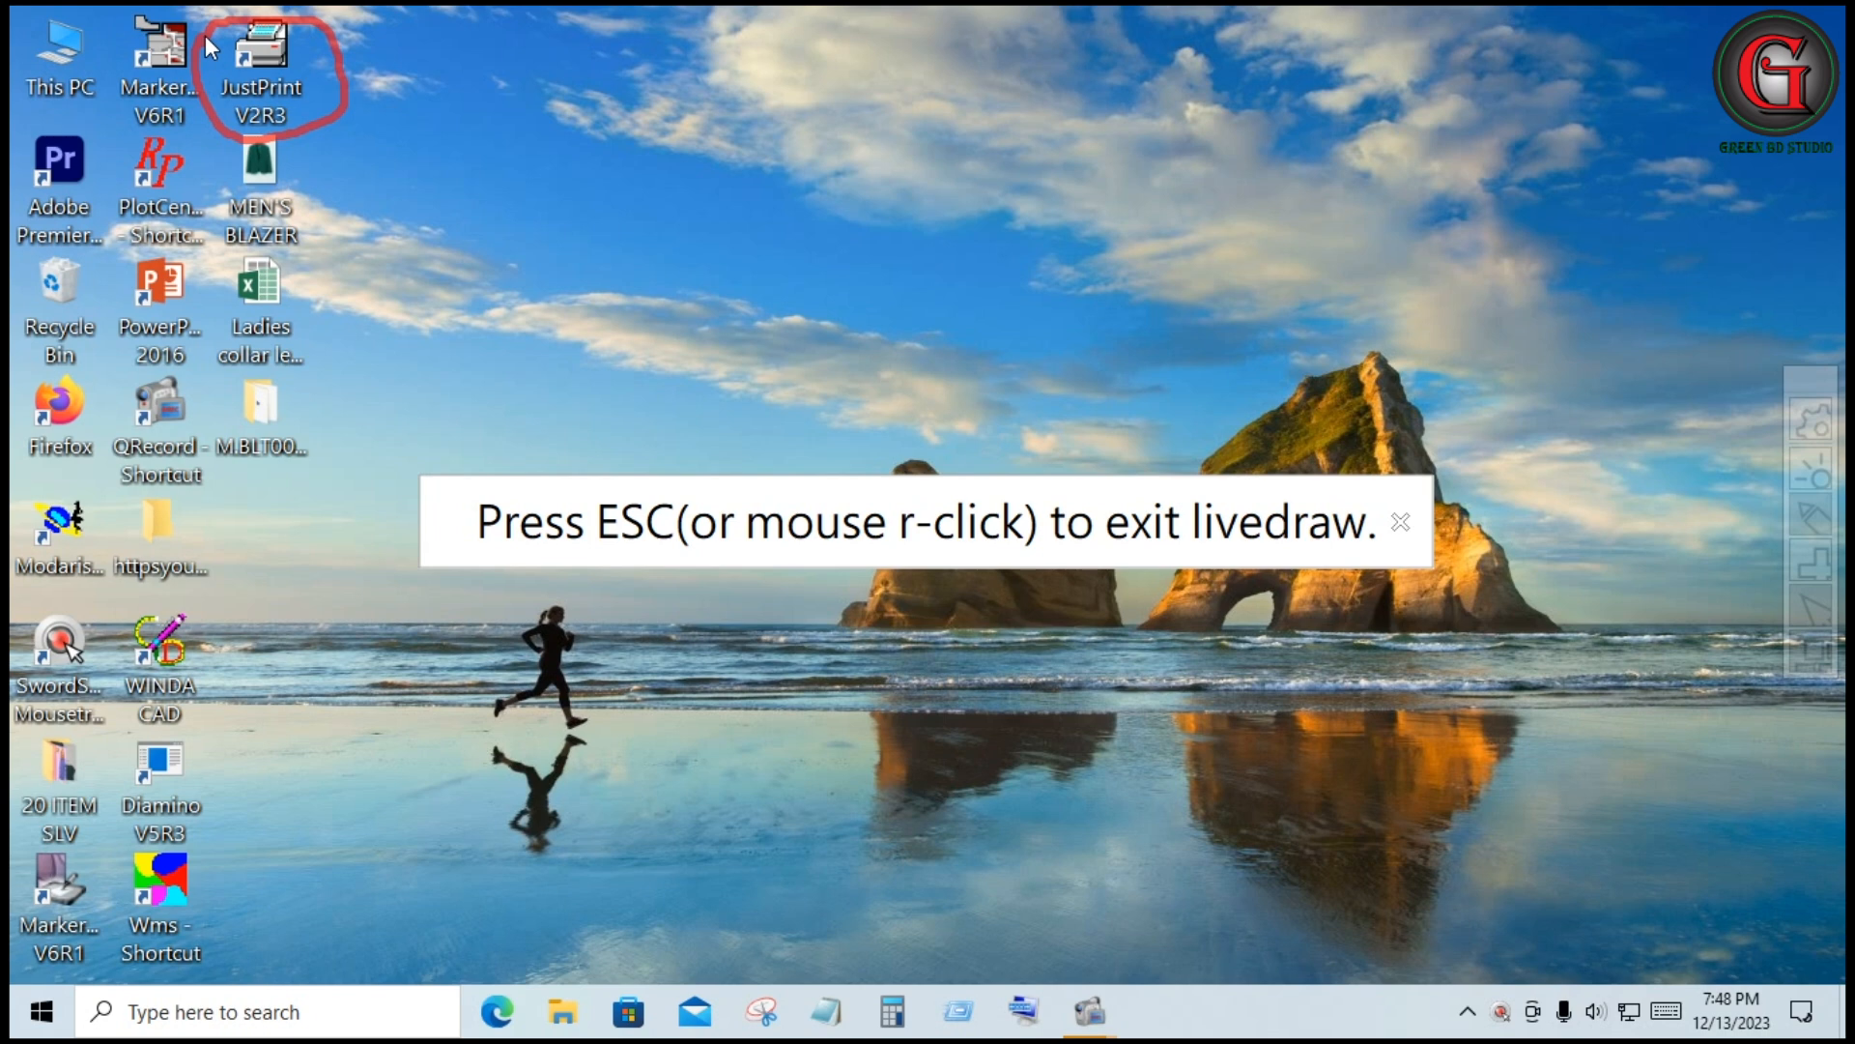
right_click(706, 242)
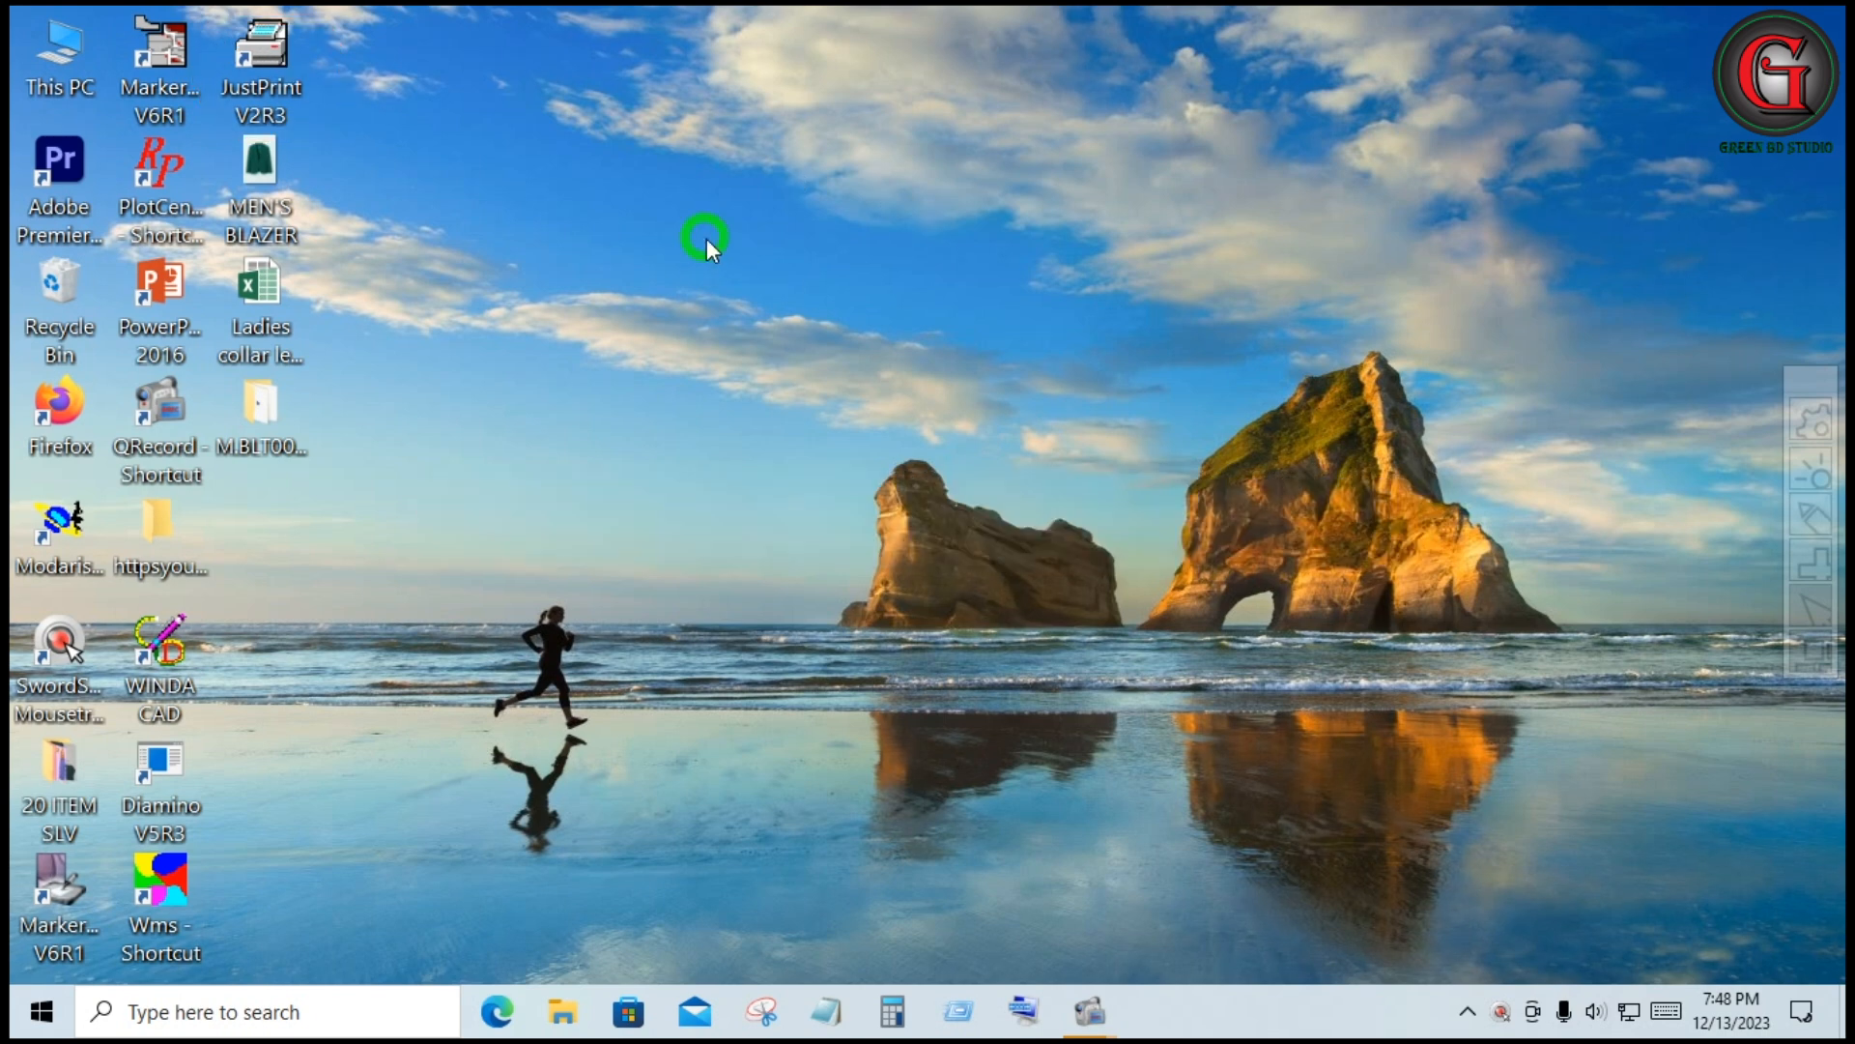
double_click(271, 85)
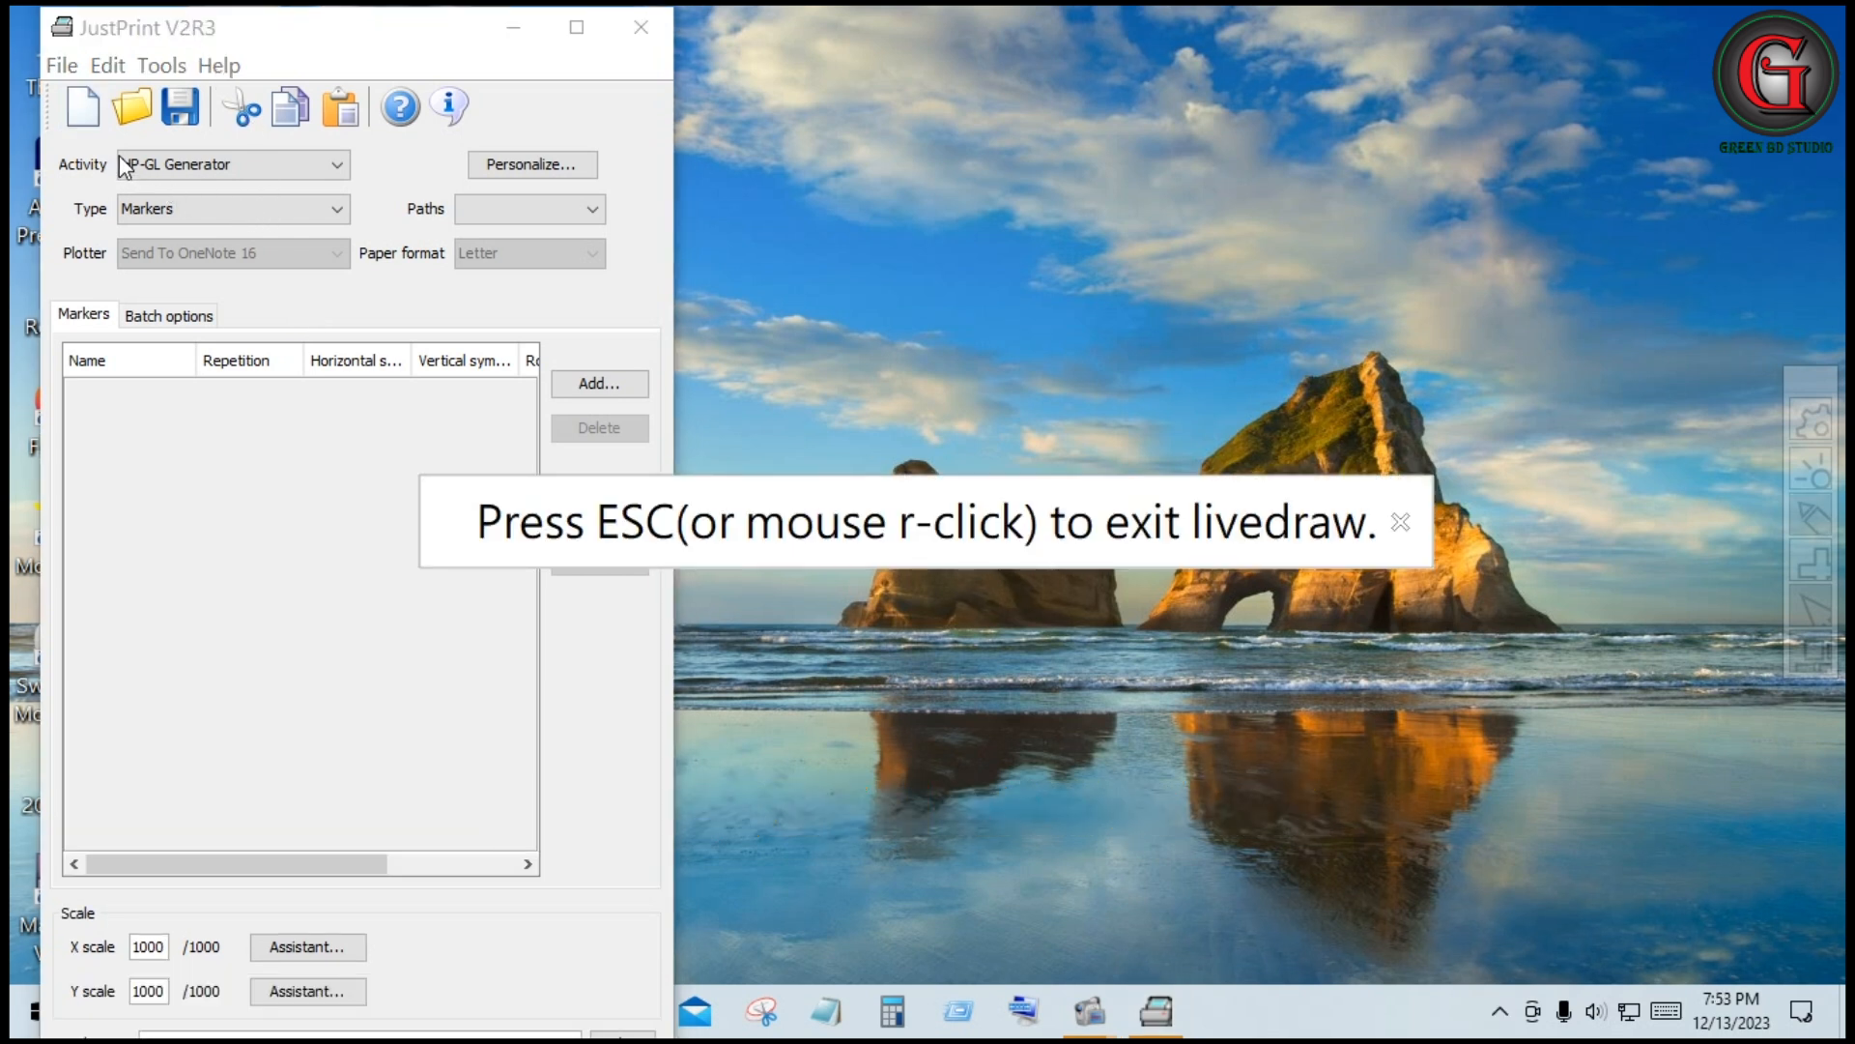
left_click_drag(116, 147, 209, 147)
mouse_move(117, 185)
left_mouse_down()
mouse_move(126, 147)
mouse_move(130, 210)
mouse_move(209, 210)
mouse_move(121, 220)
left_mouse_up()
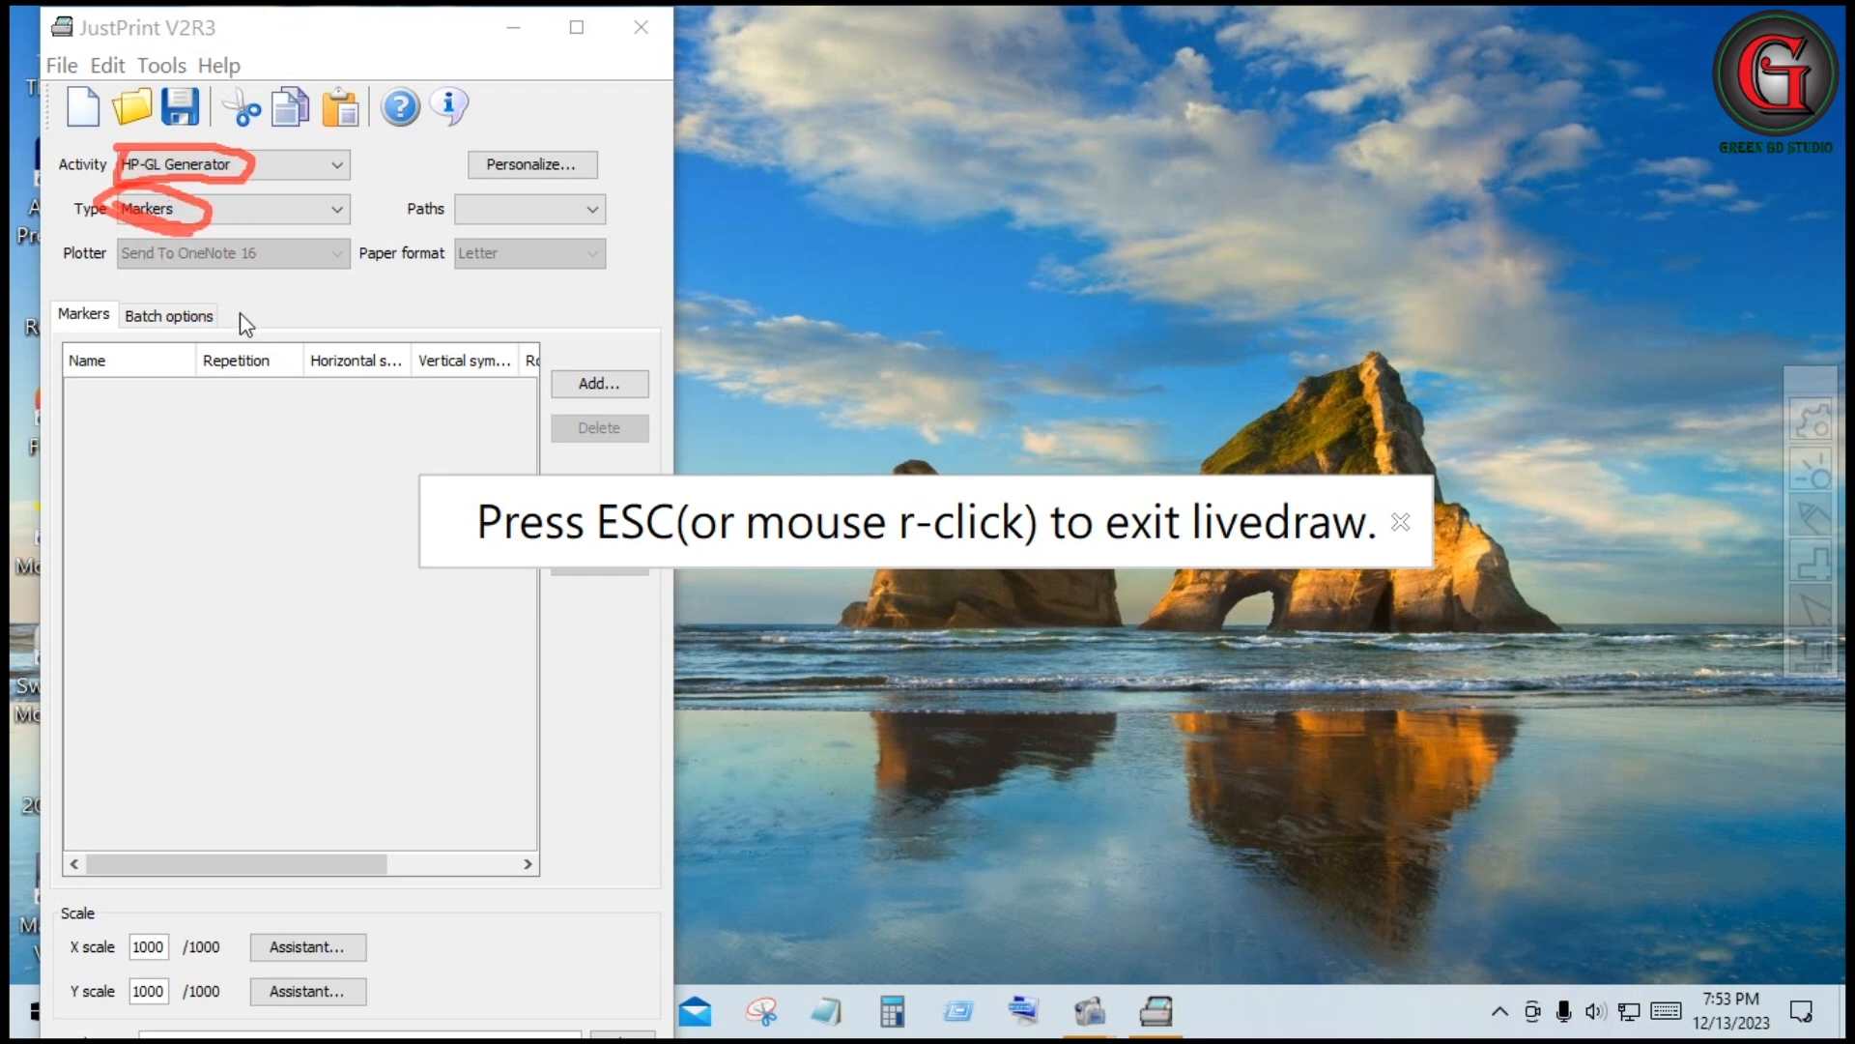
key("Escape")
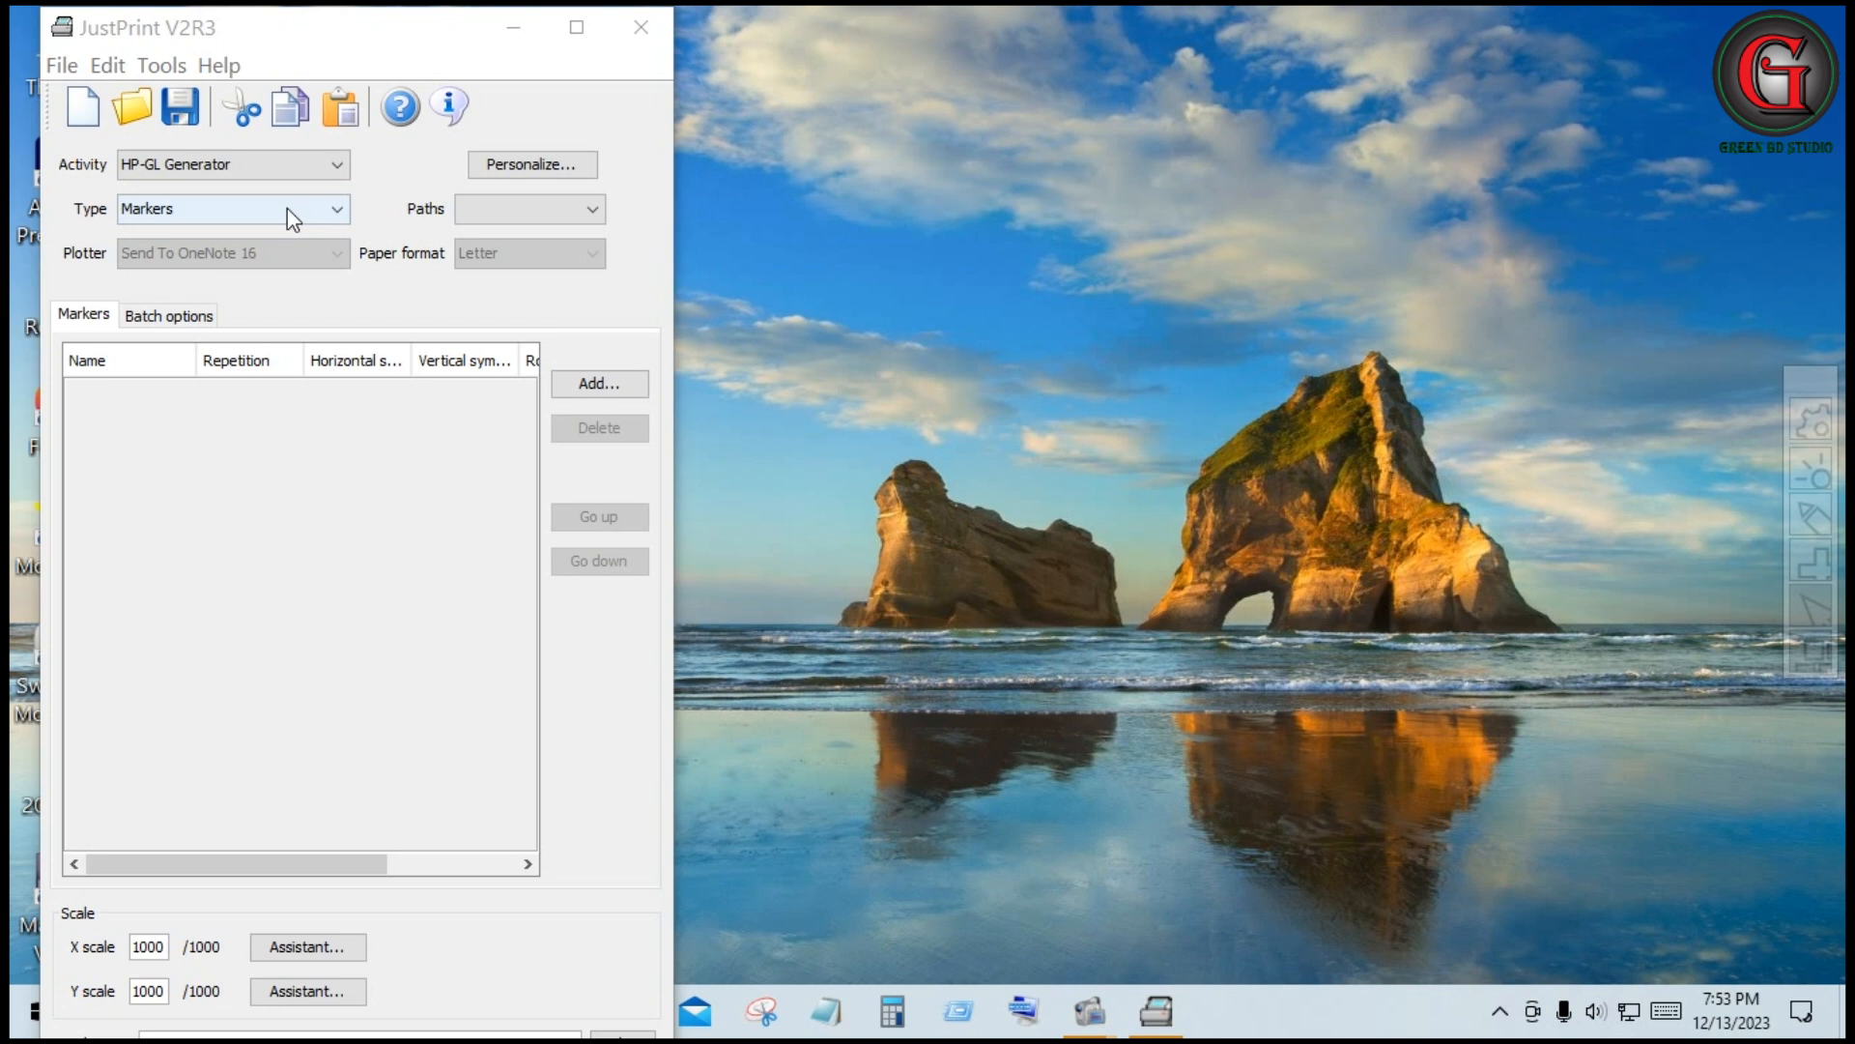
- Open the activity management list and bring up the form for creating an activity
left_click(162, 68)
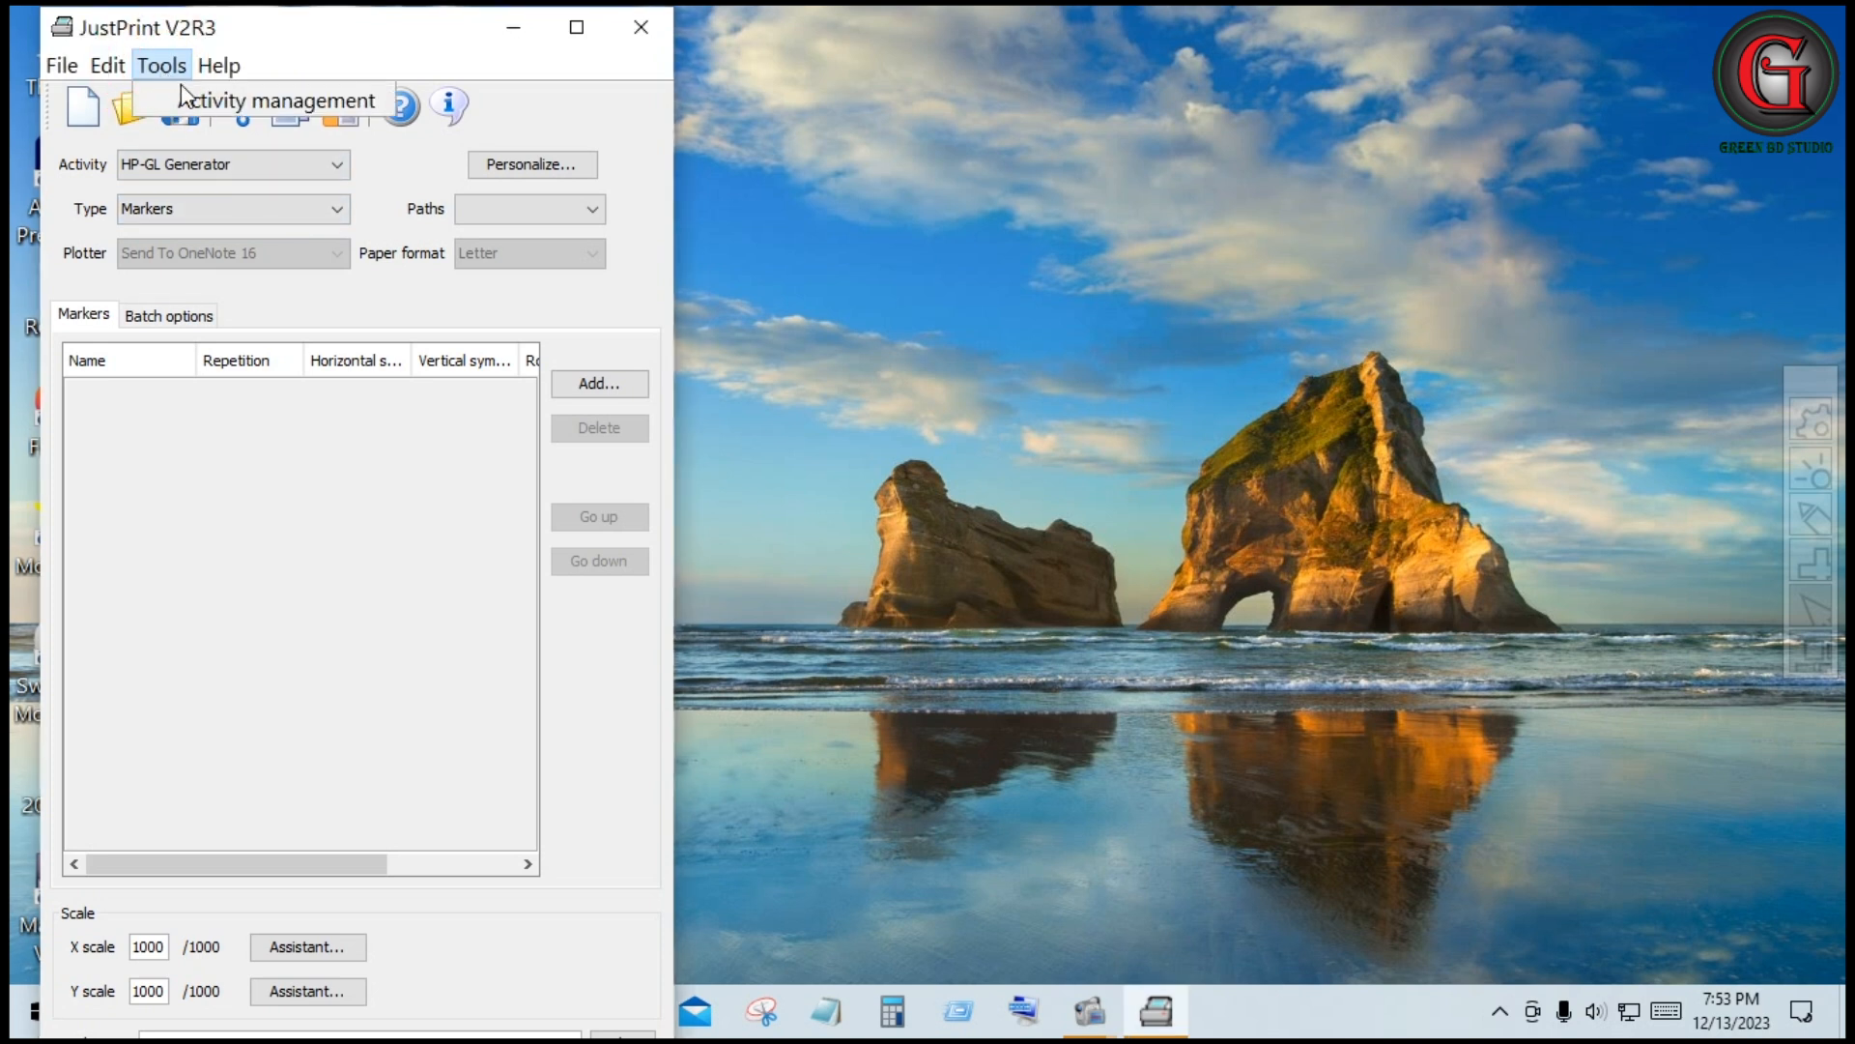
left_click(210, 100)
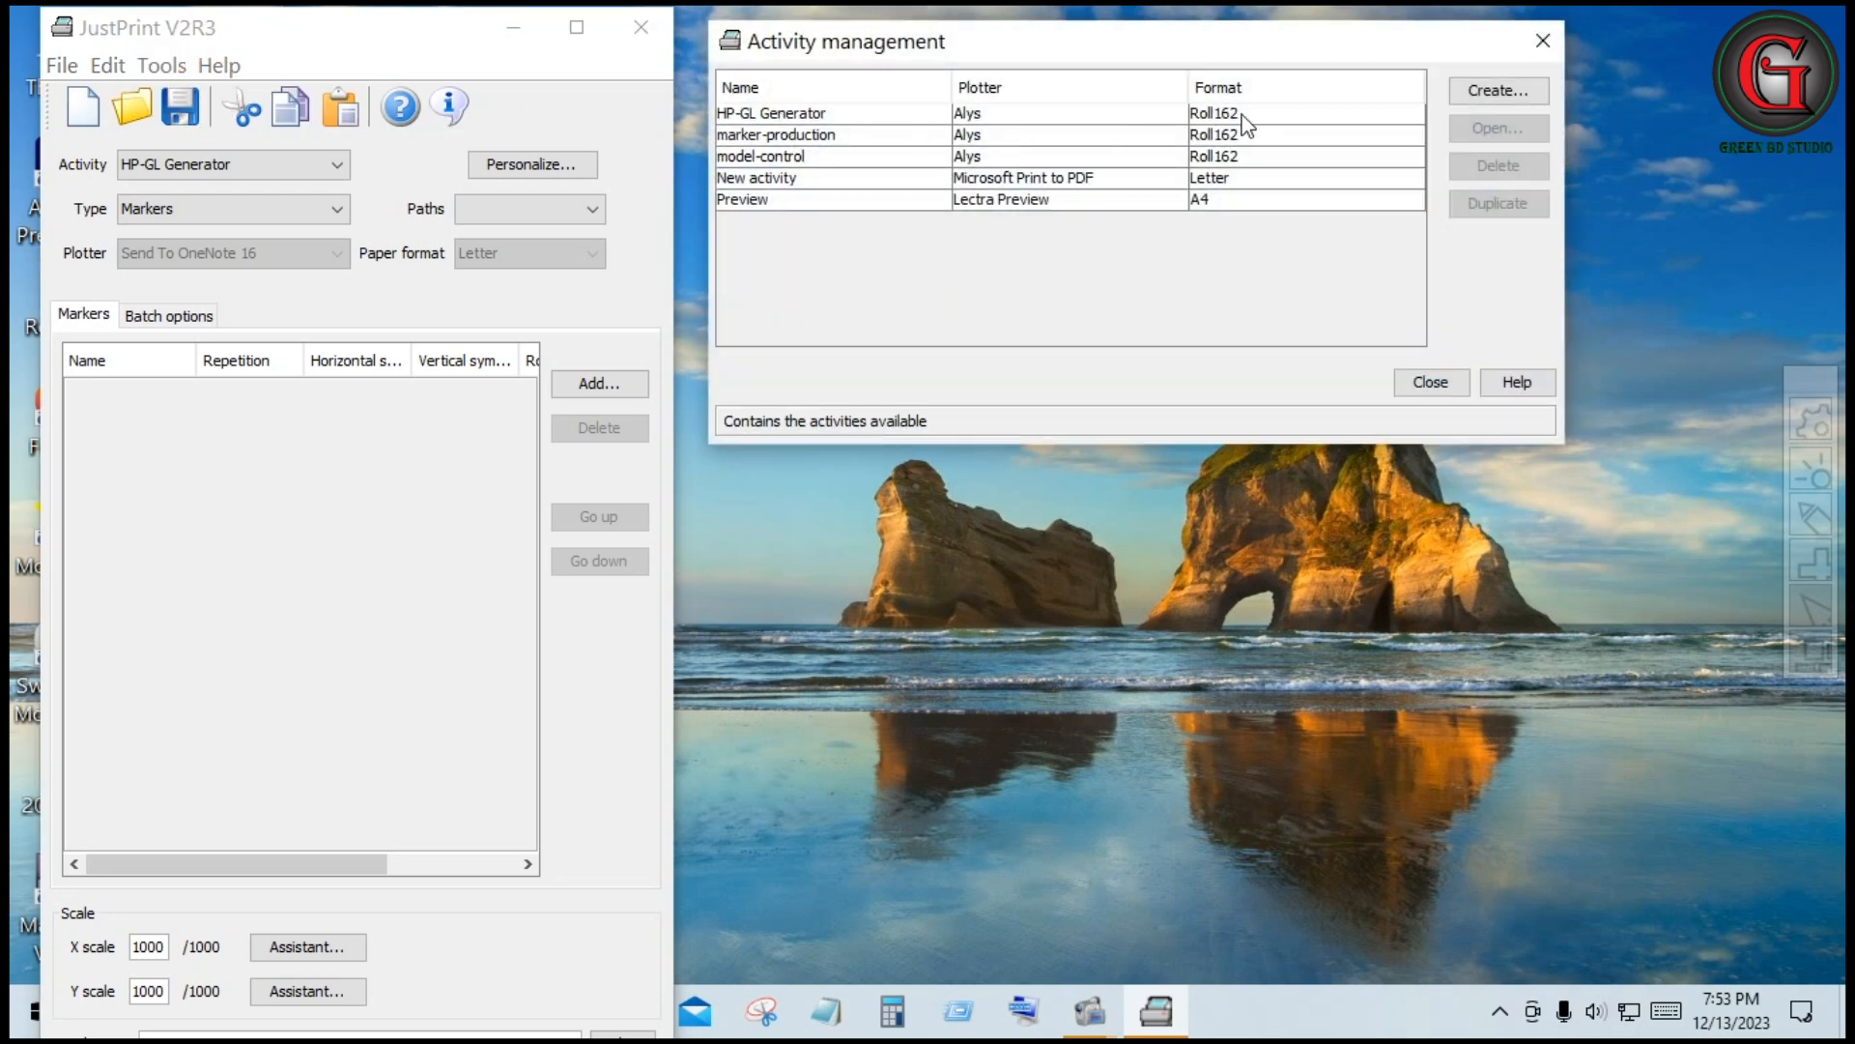
left_click(1498, 92)
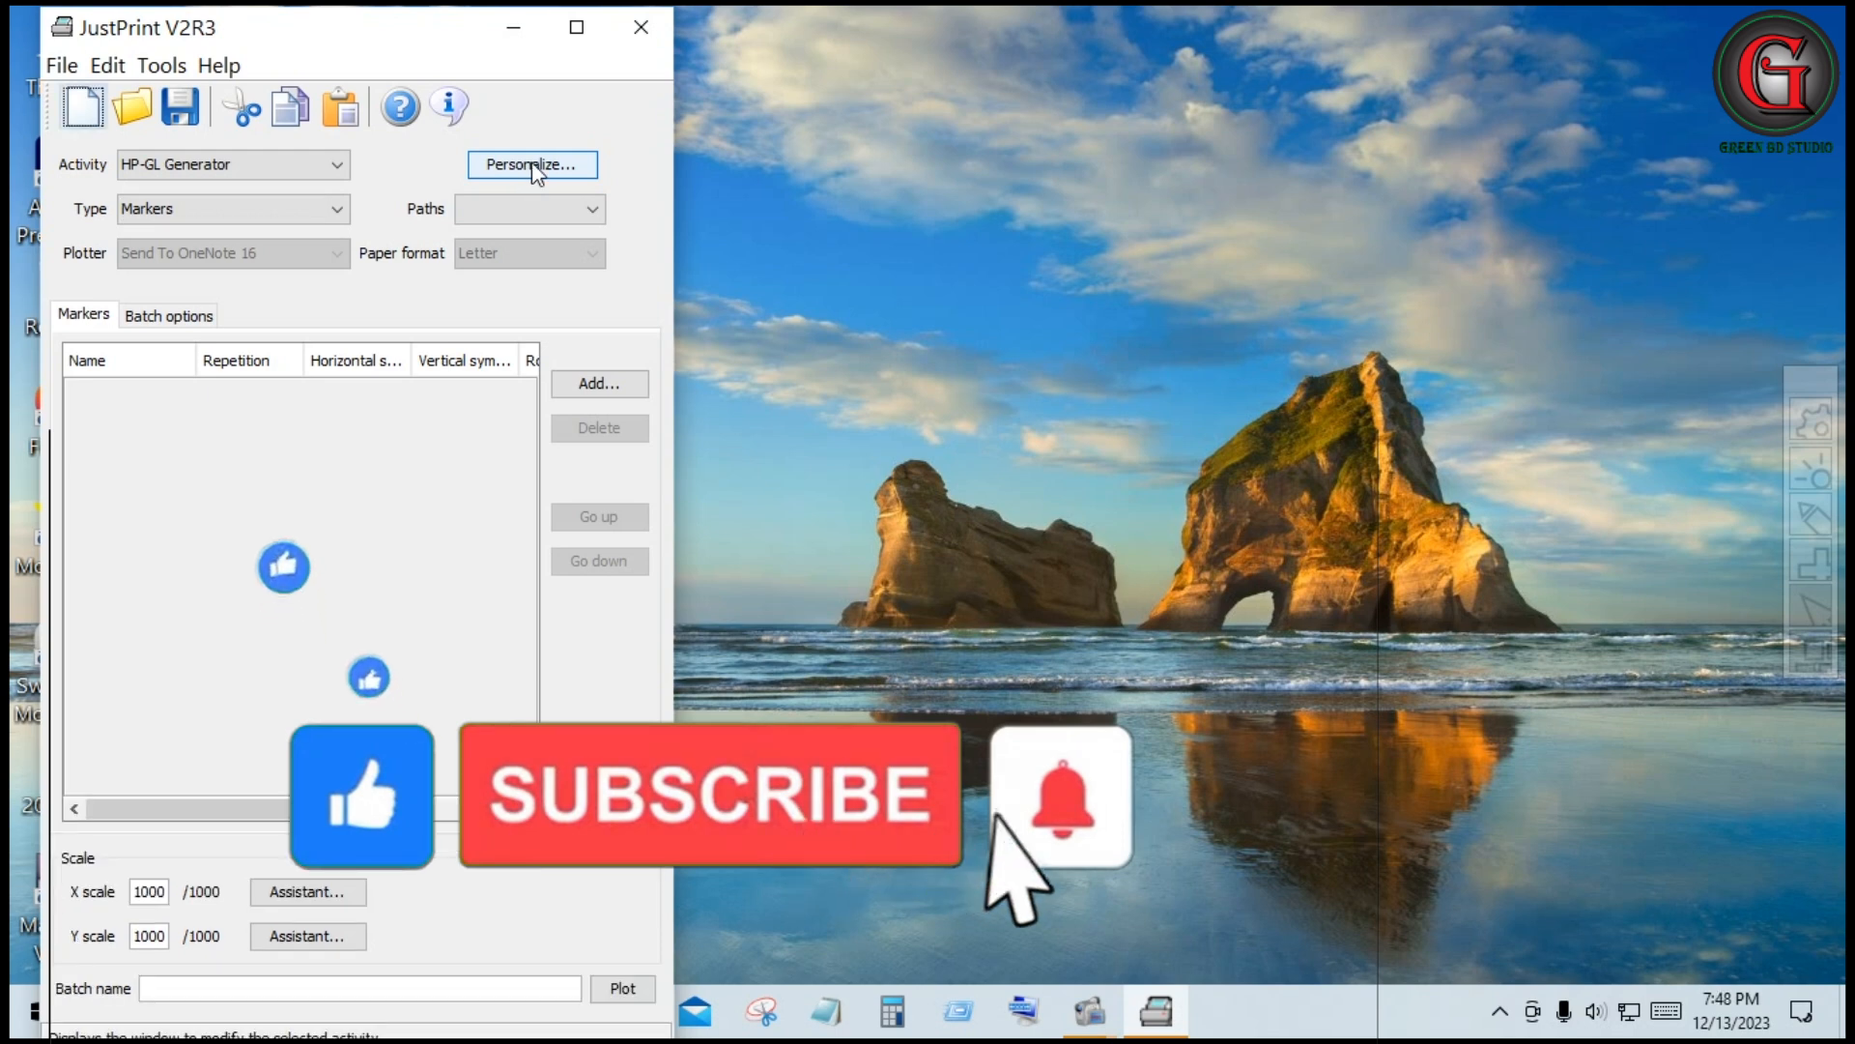
- Personalize the HP-GL Generator activity by setting its Piece work folder to YBS-01 on the PATTERN (J:) drive
left_click(532, 163)
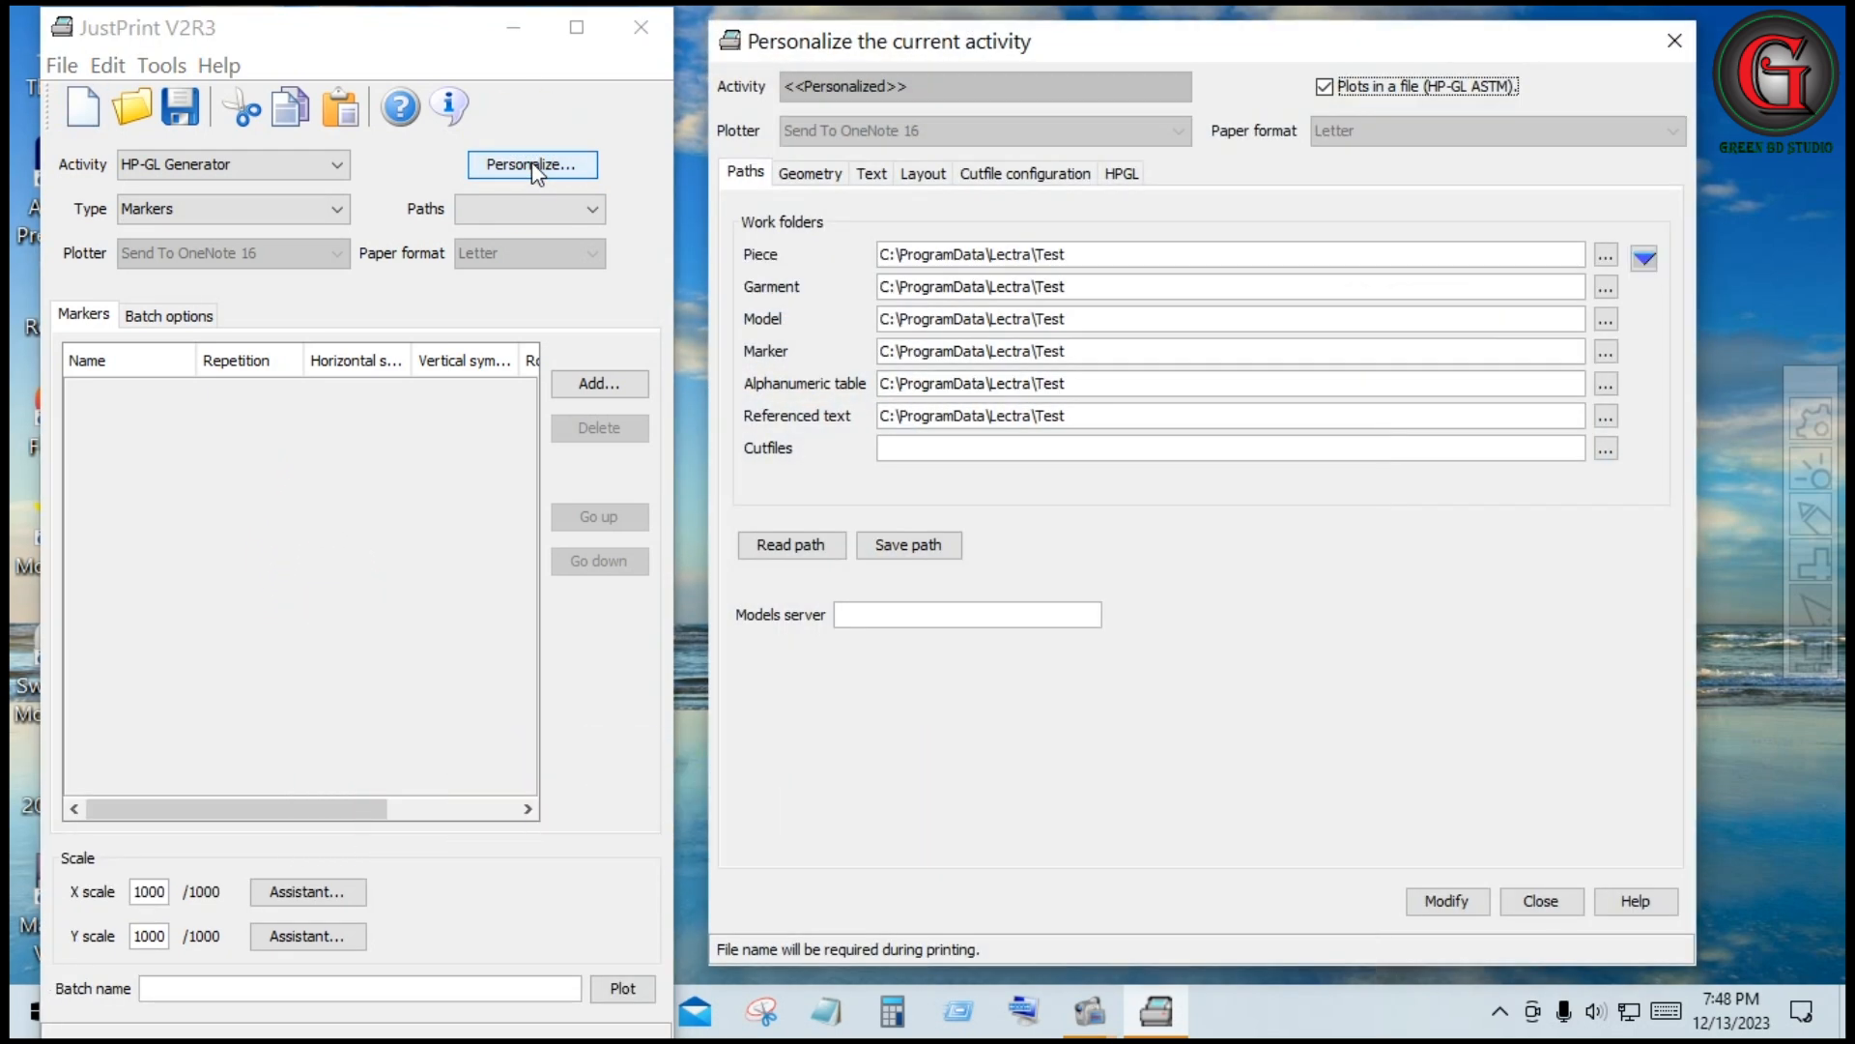
left_click(746, 174)
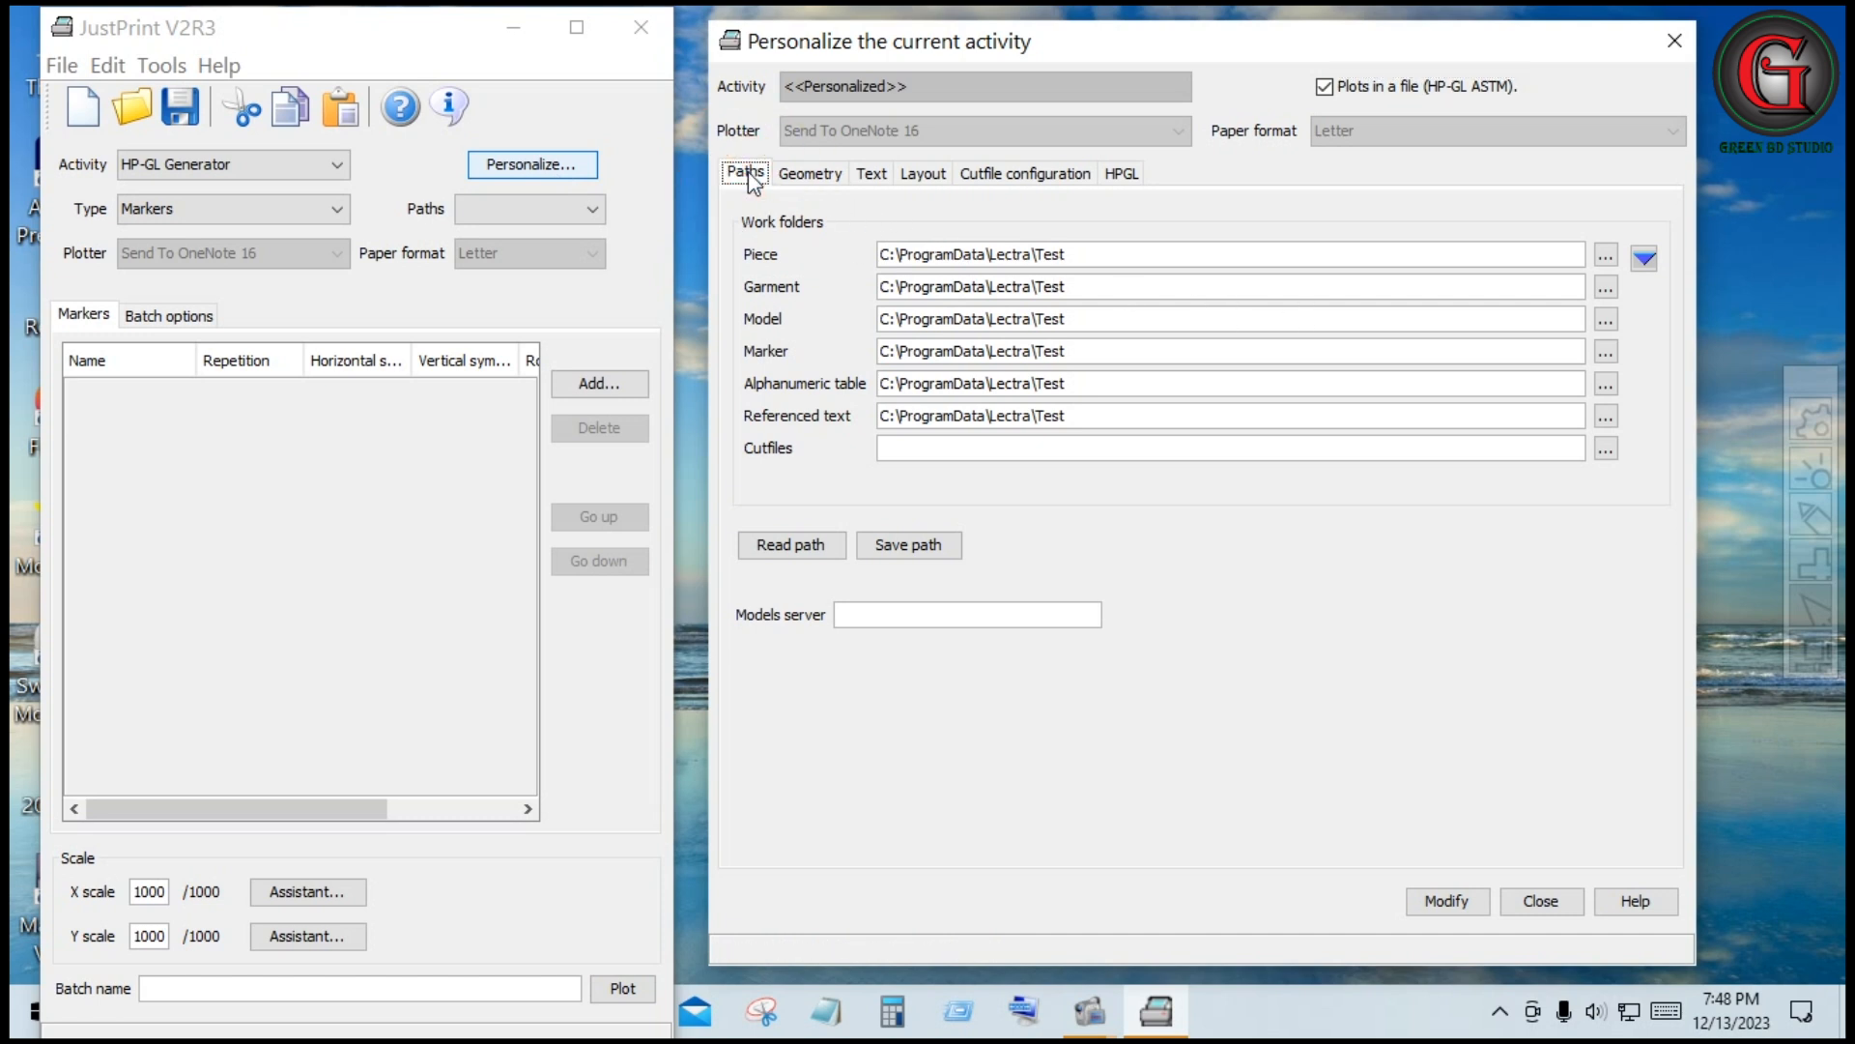
left_click(1604, 256)
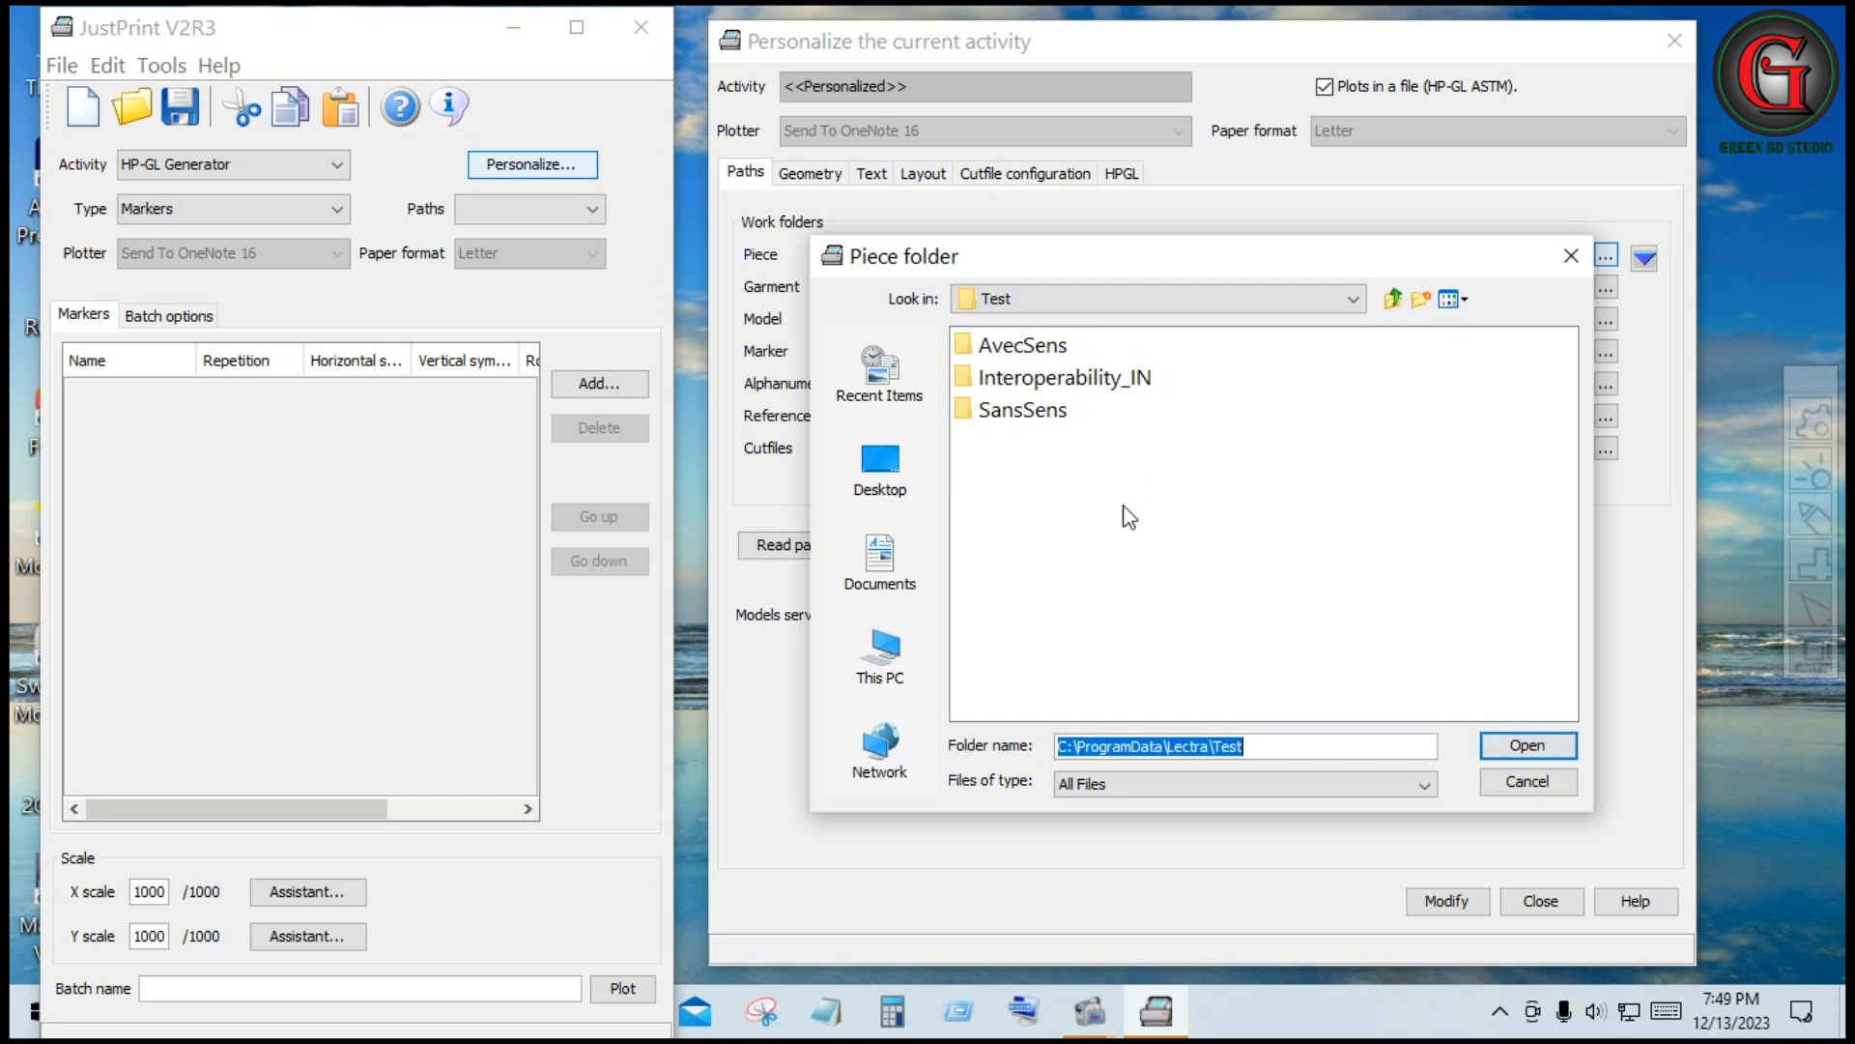
left_click(885, 662)
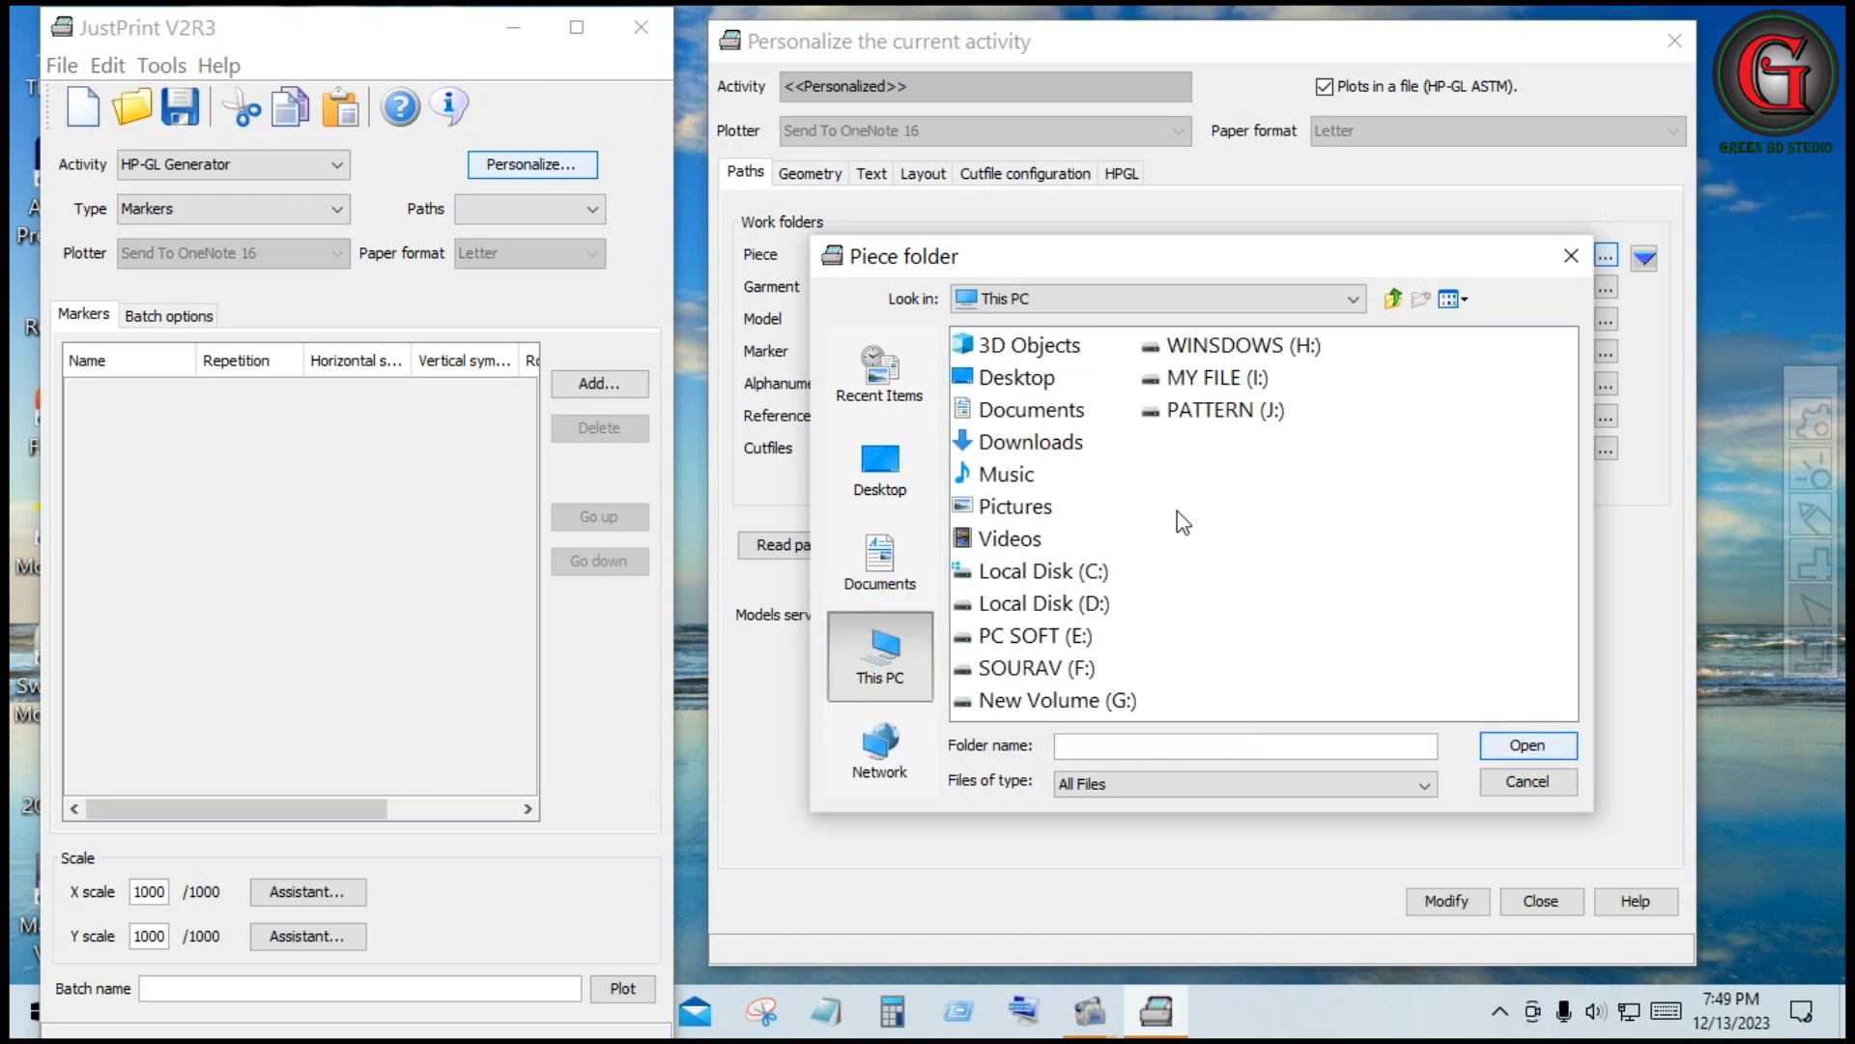
left_click(1223, 414)
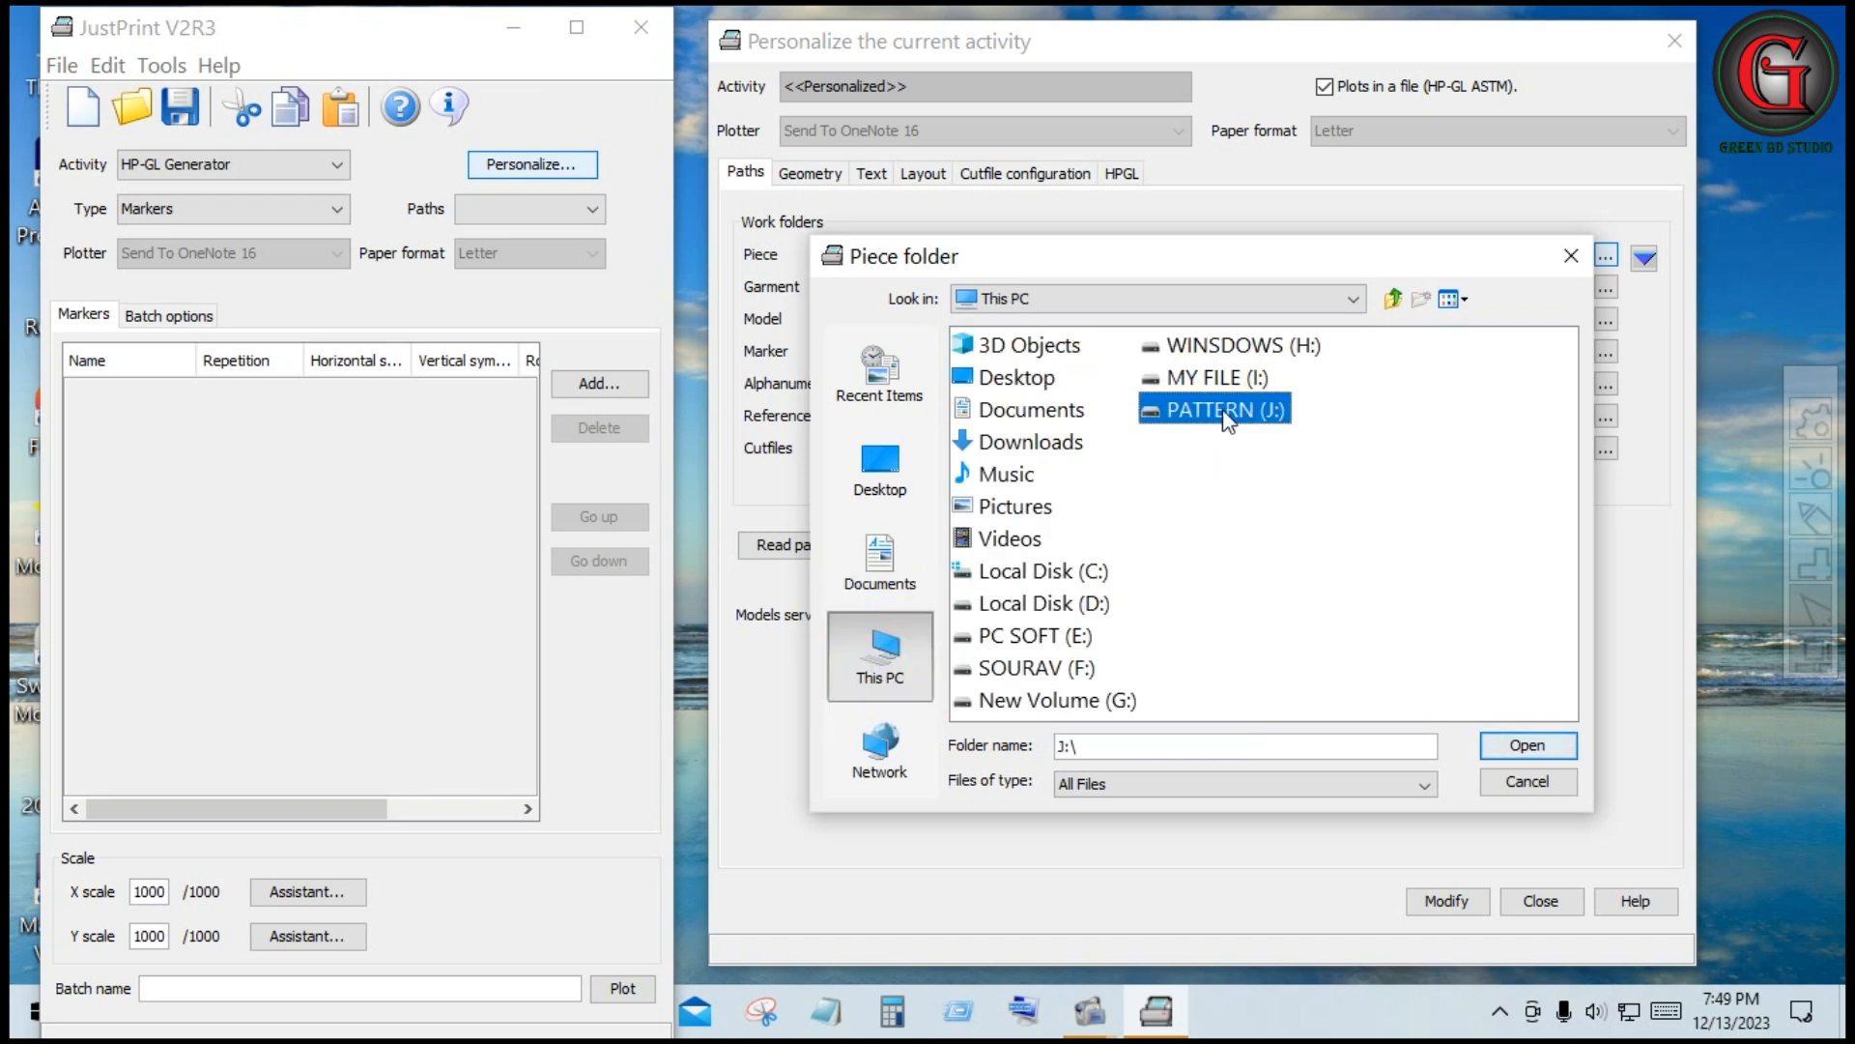
double_click(1225, 414)
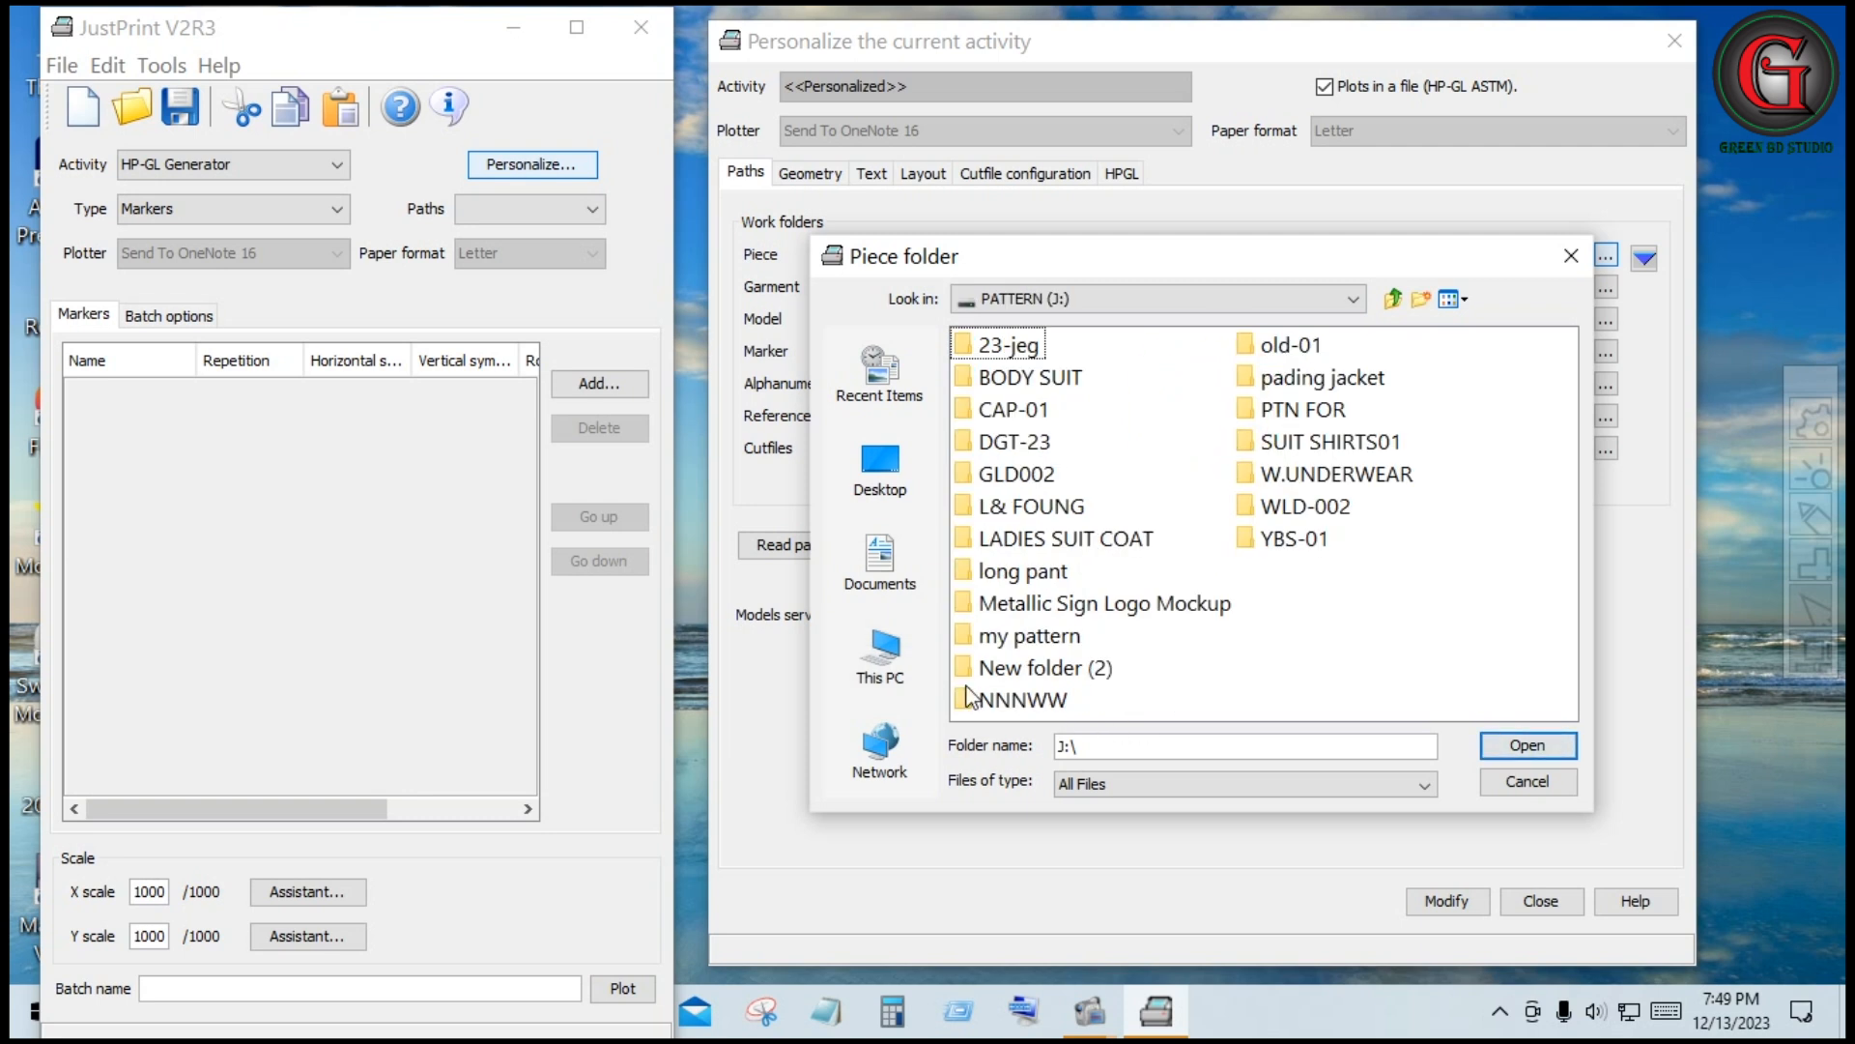
left_click(1285, 543)
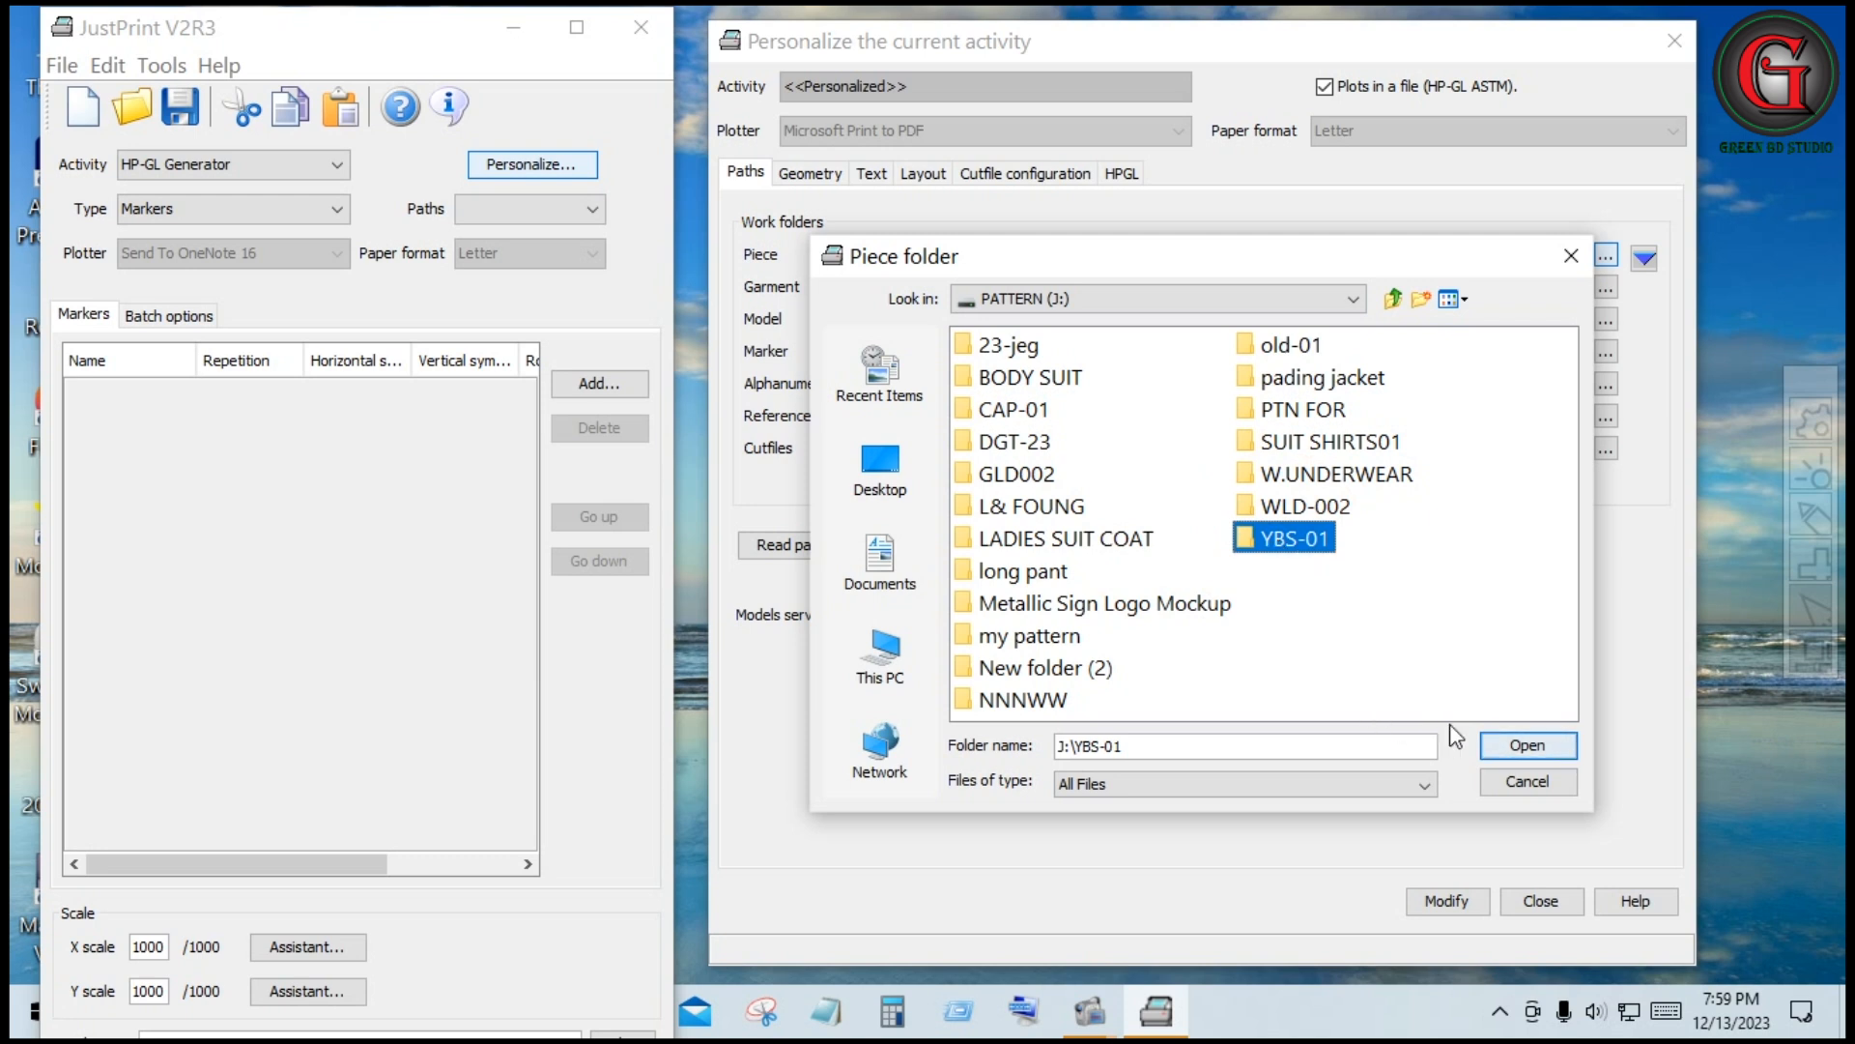
left_click(1528, 747)
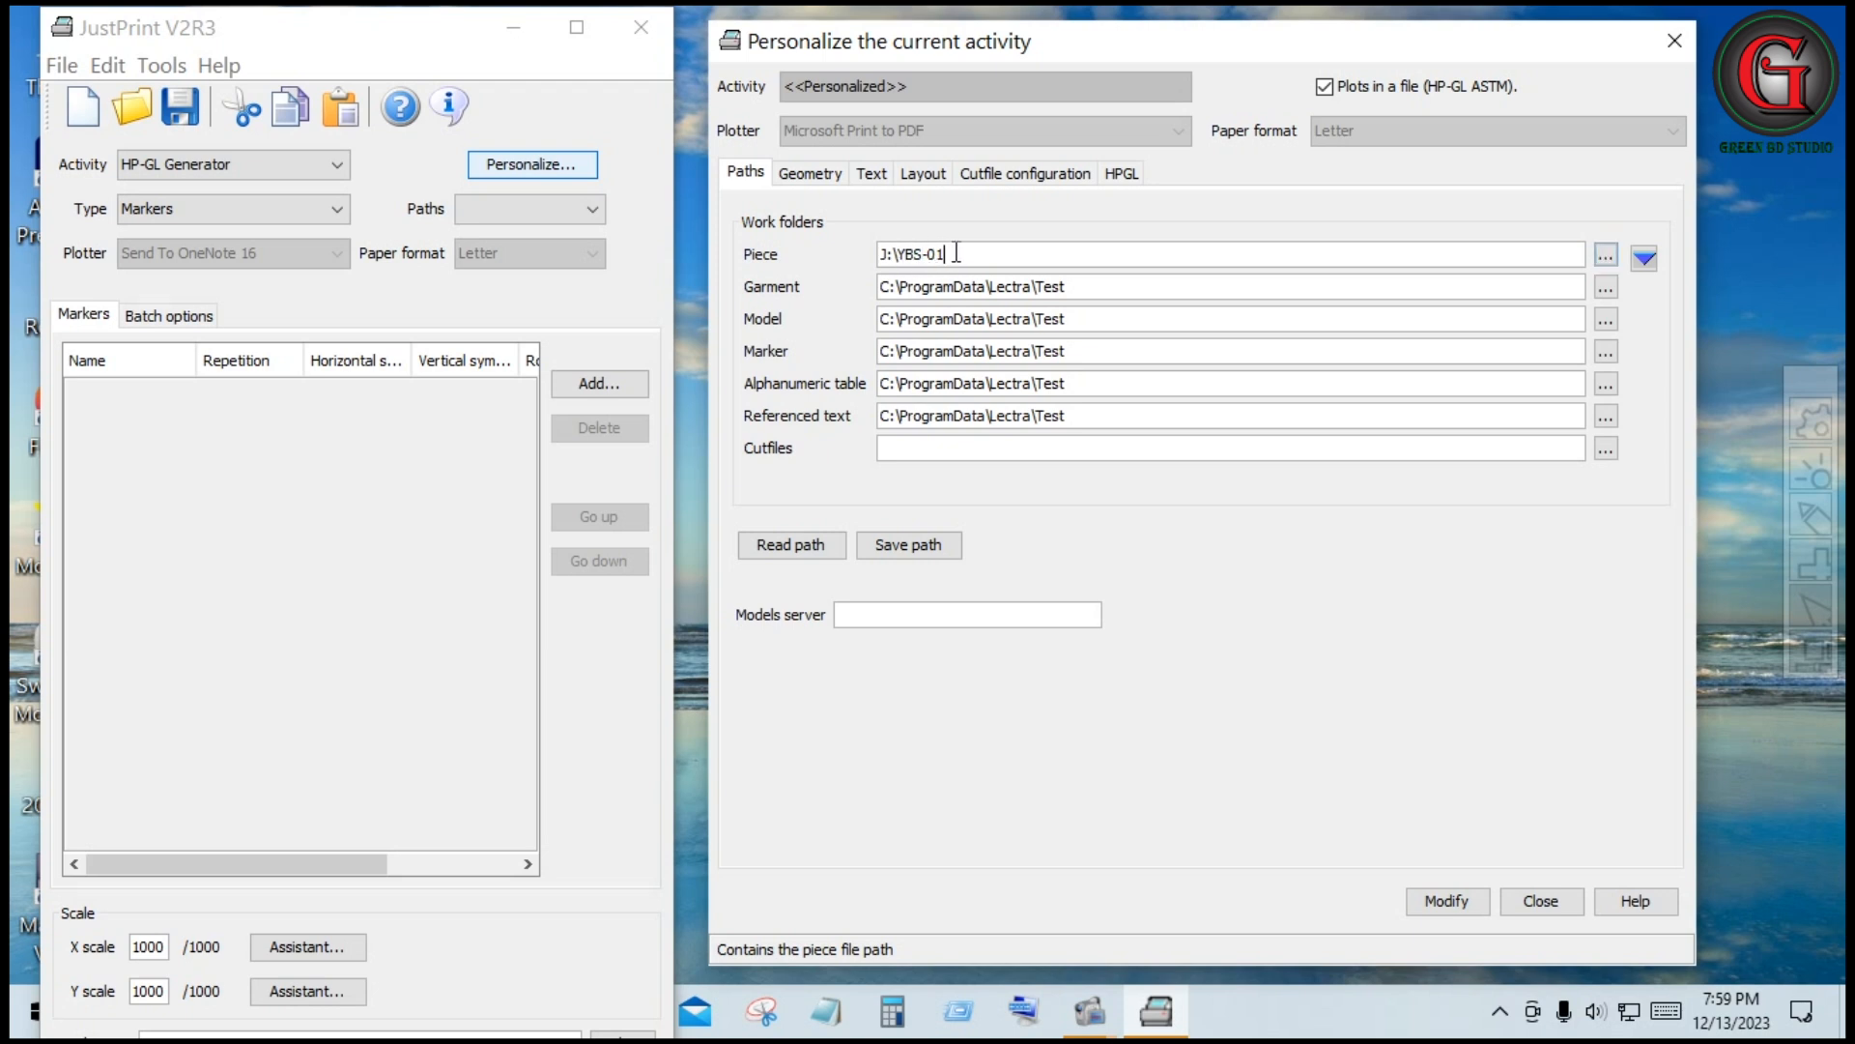
- Copy the Piece path J:\YBS-01 to all the other work folders and apply the modification to the activity
left_click(897, 255)
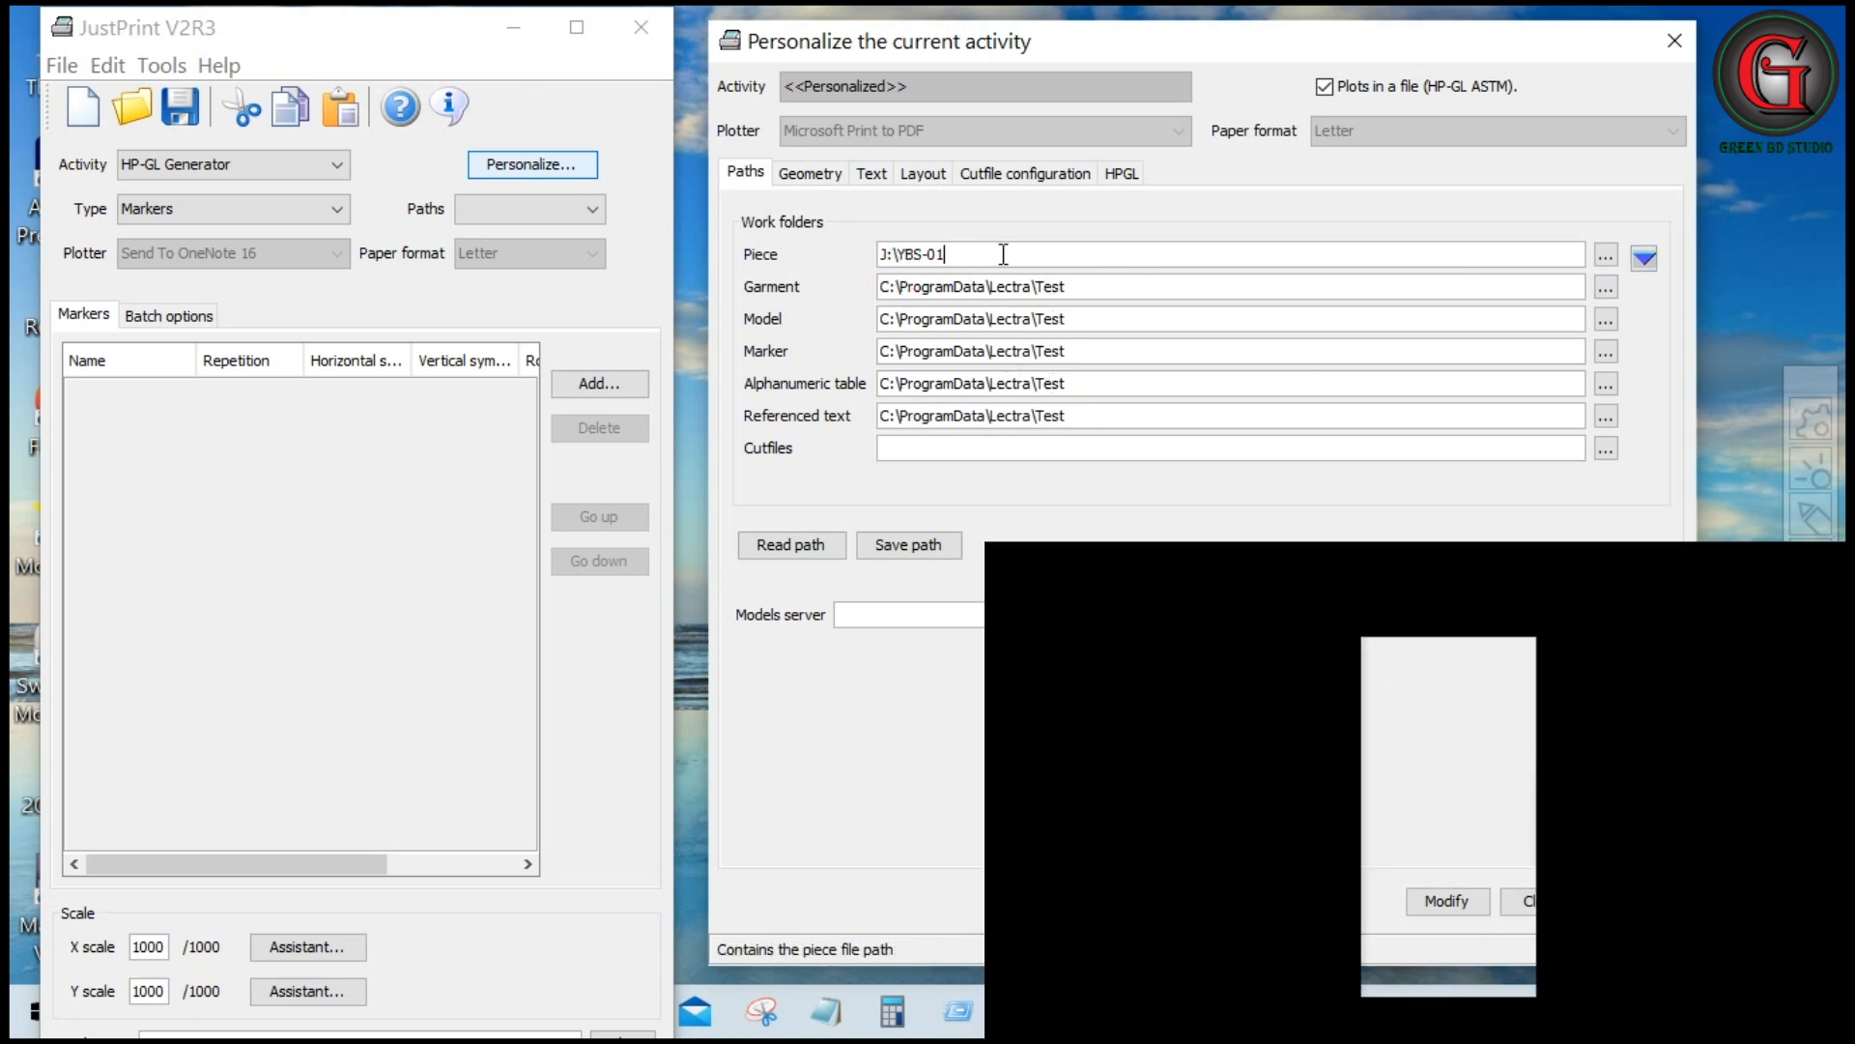
left_click(1646, 259)
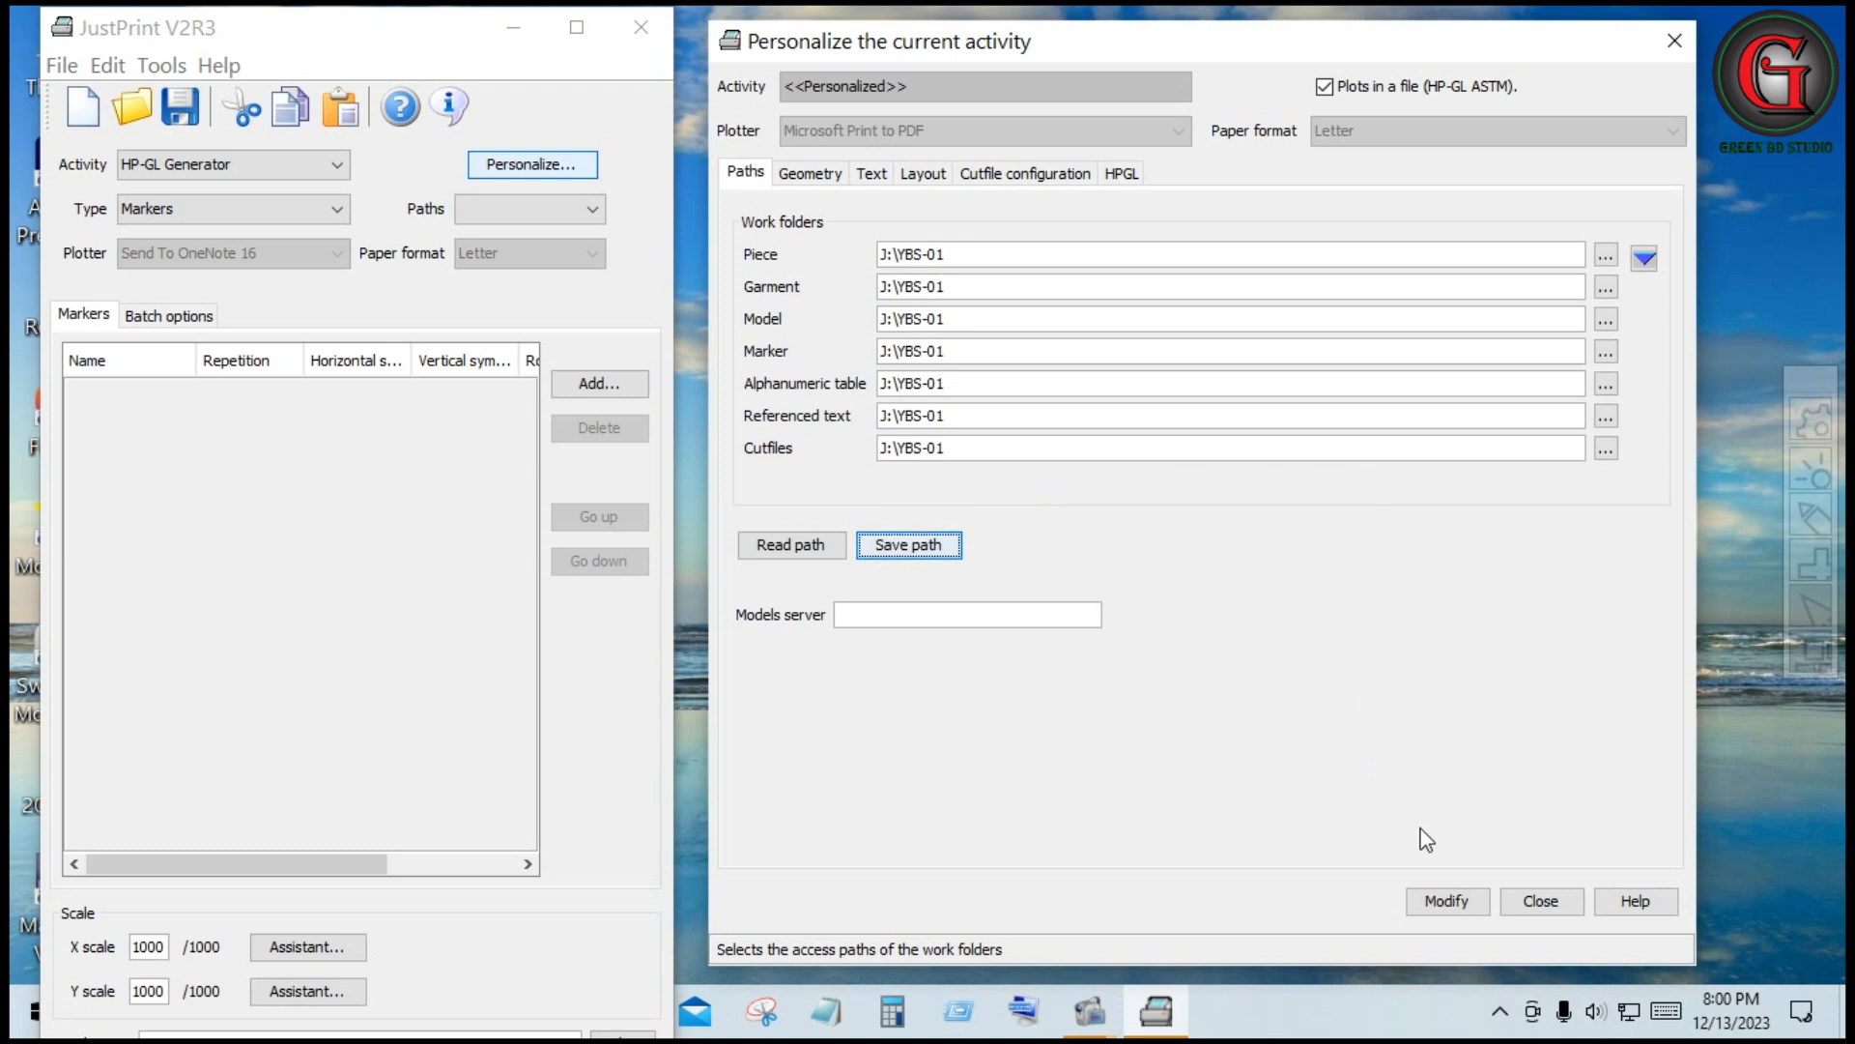
left_click(1452, 904)
left_click(1552, 907)
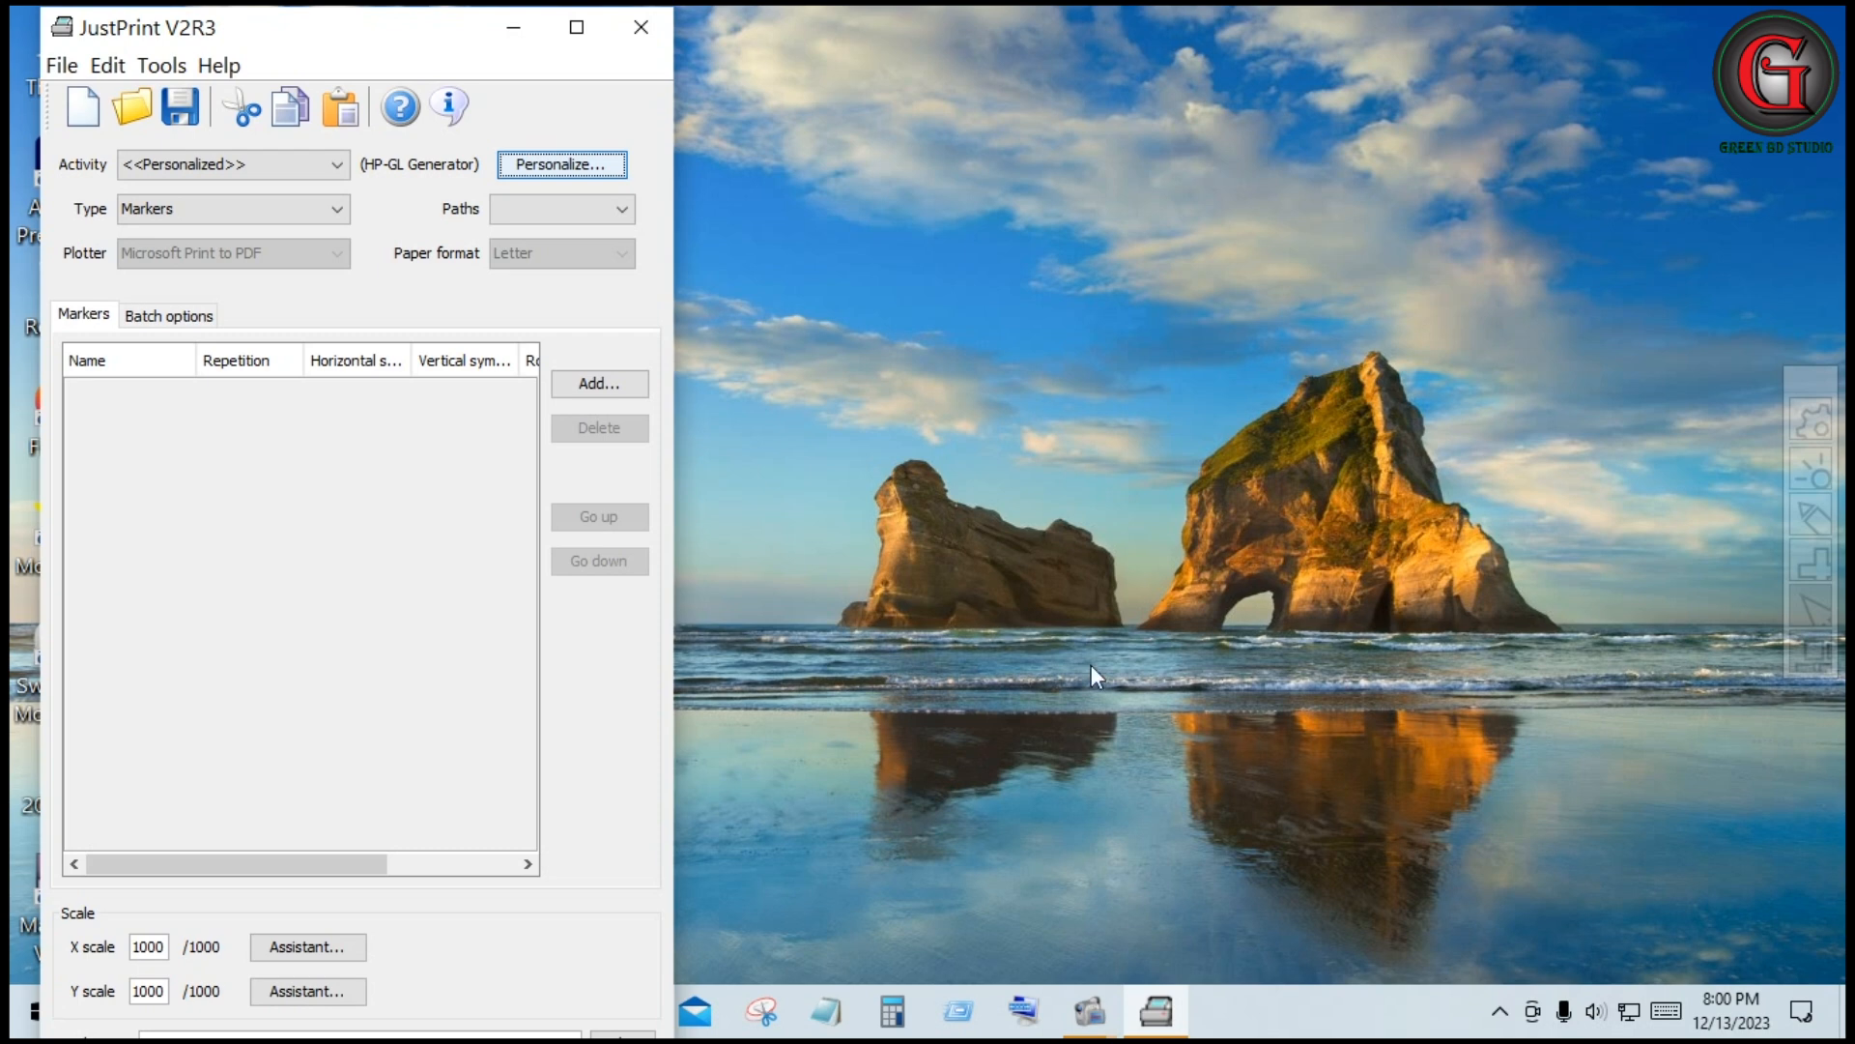
- Add the marker file YBS-01.PLX to the batch
left_click(601, 383)
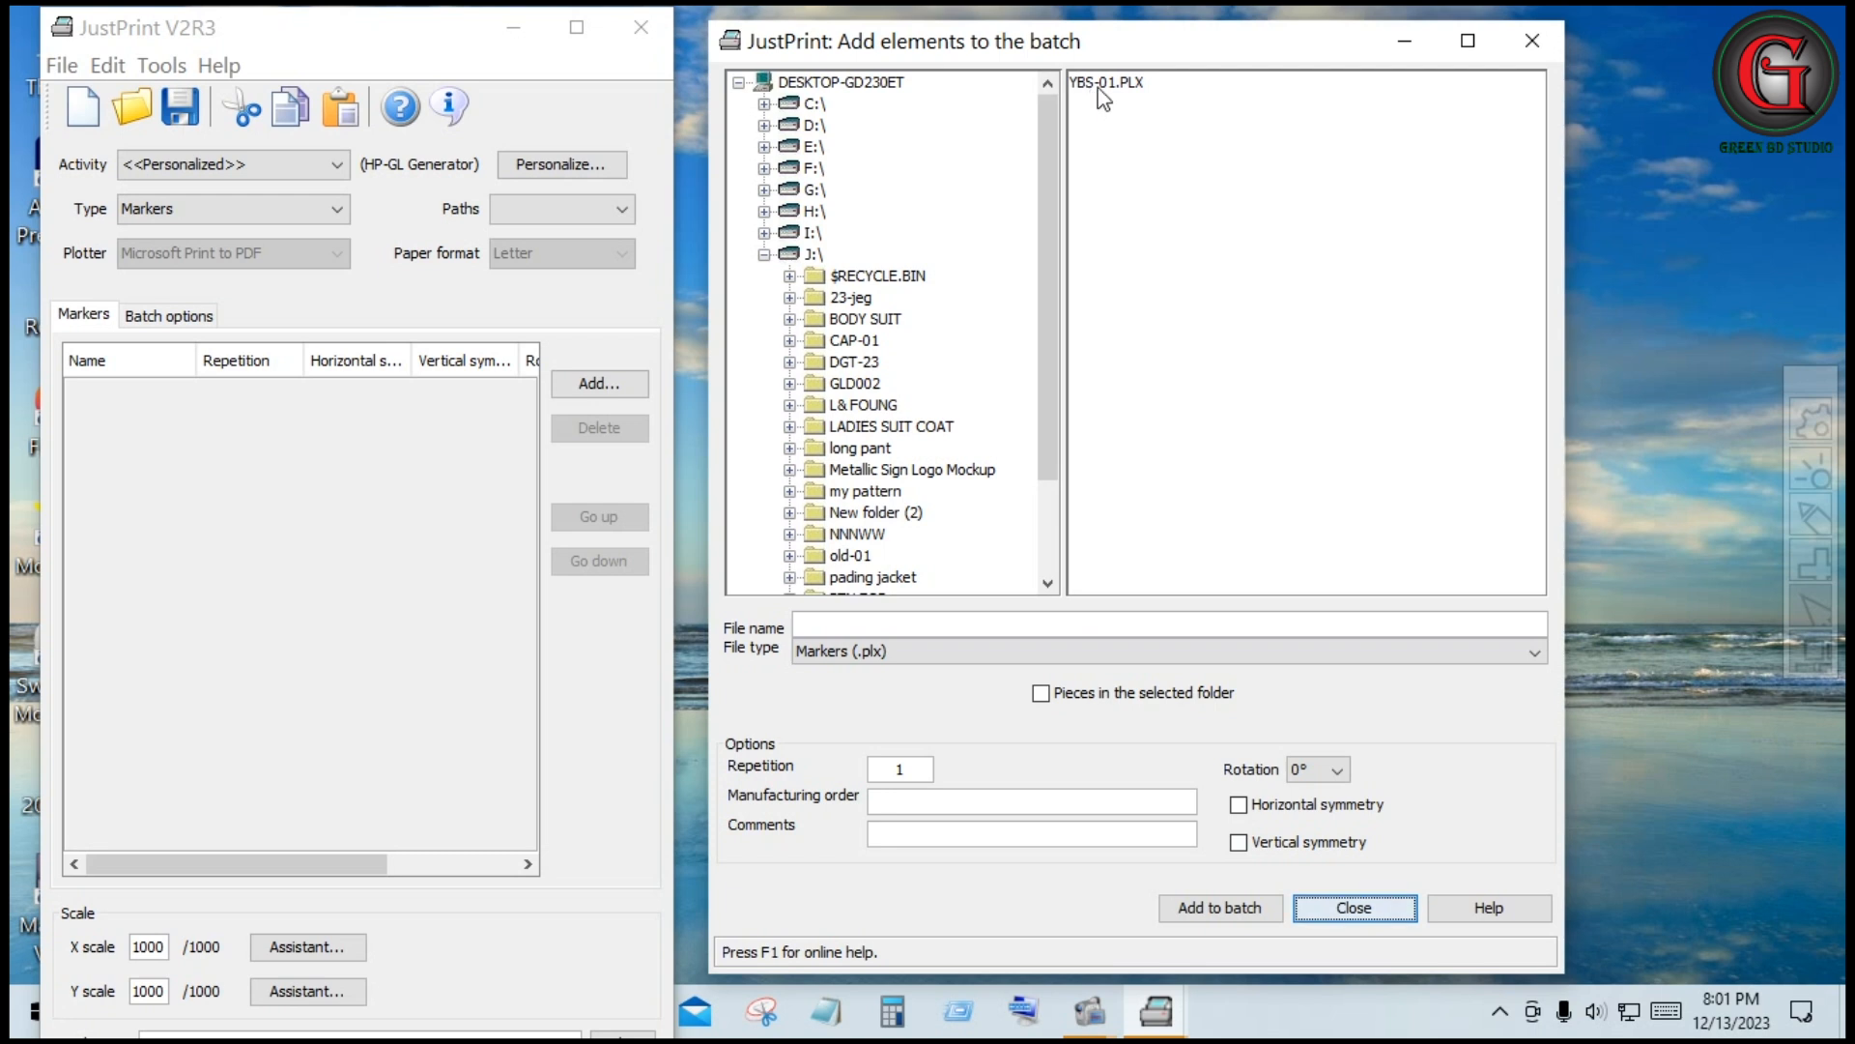
left_click(1099, 89)
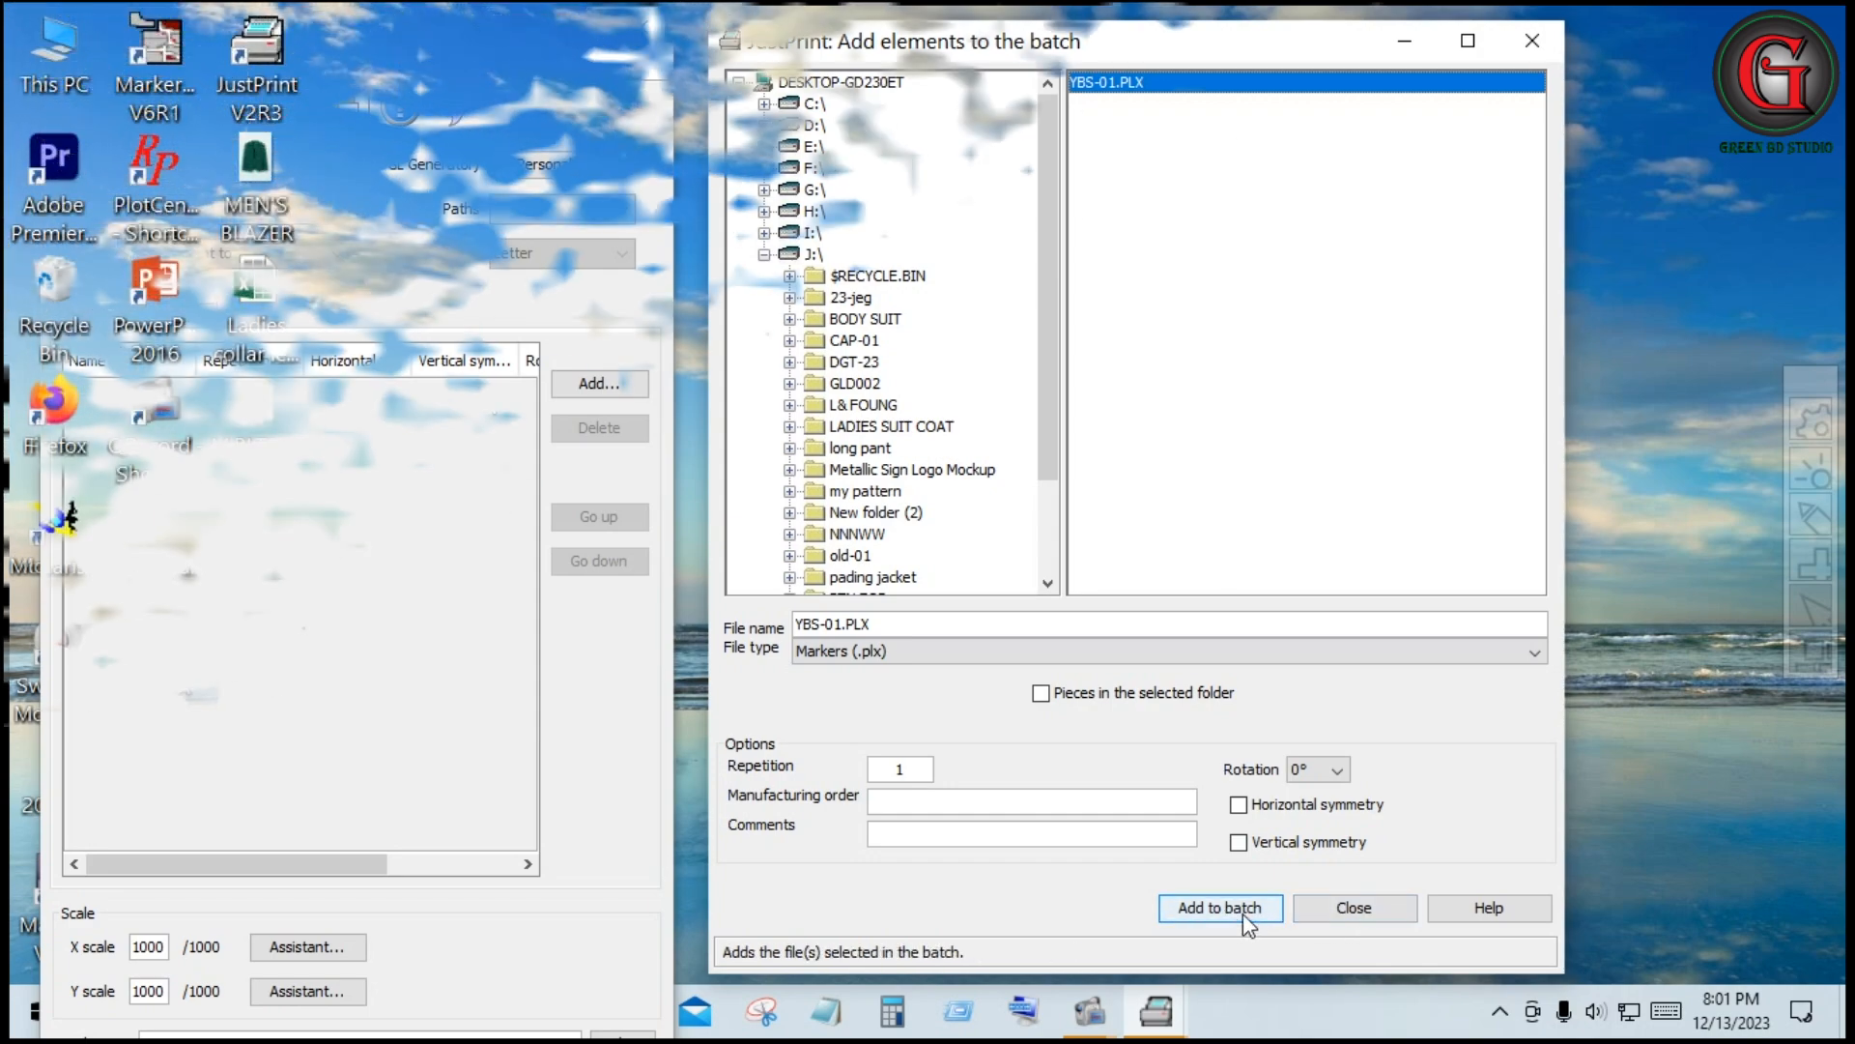
left_click(1256, 914)
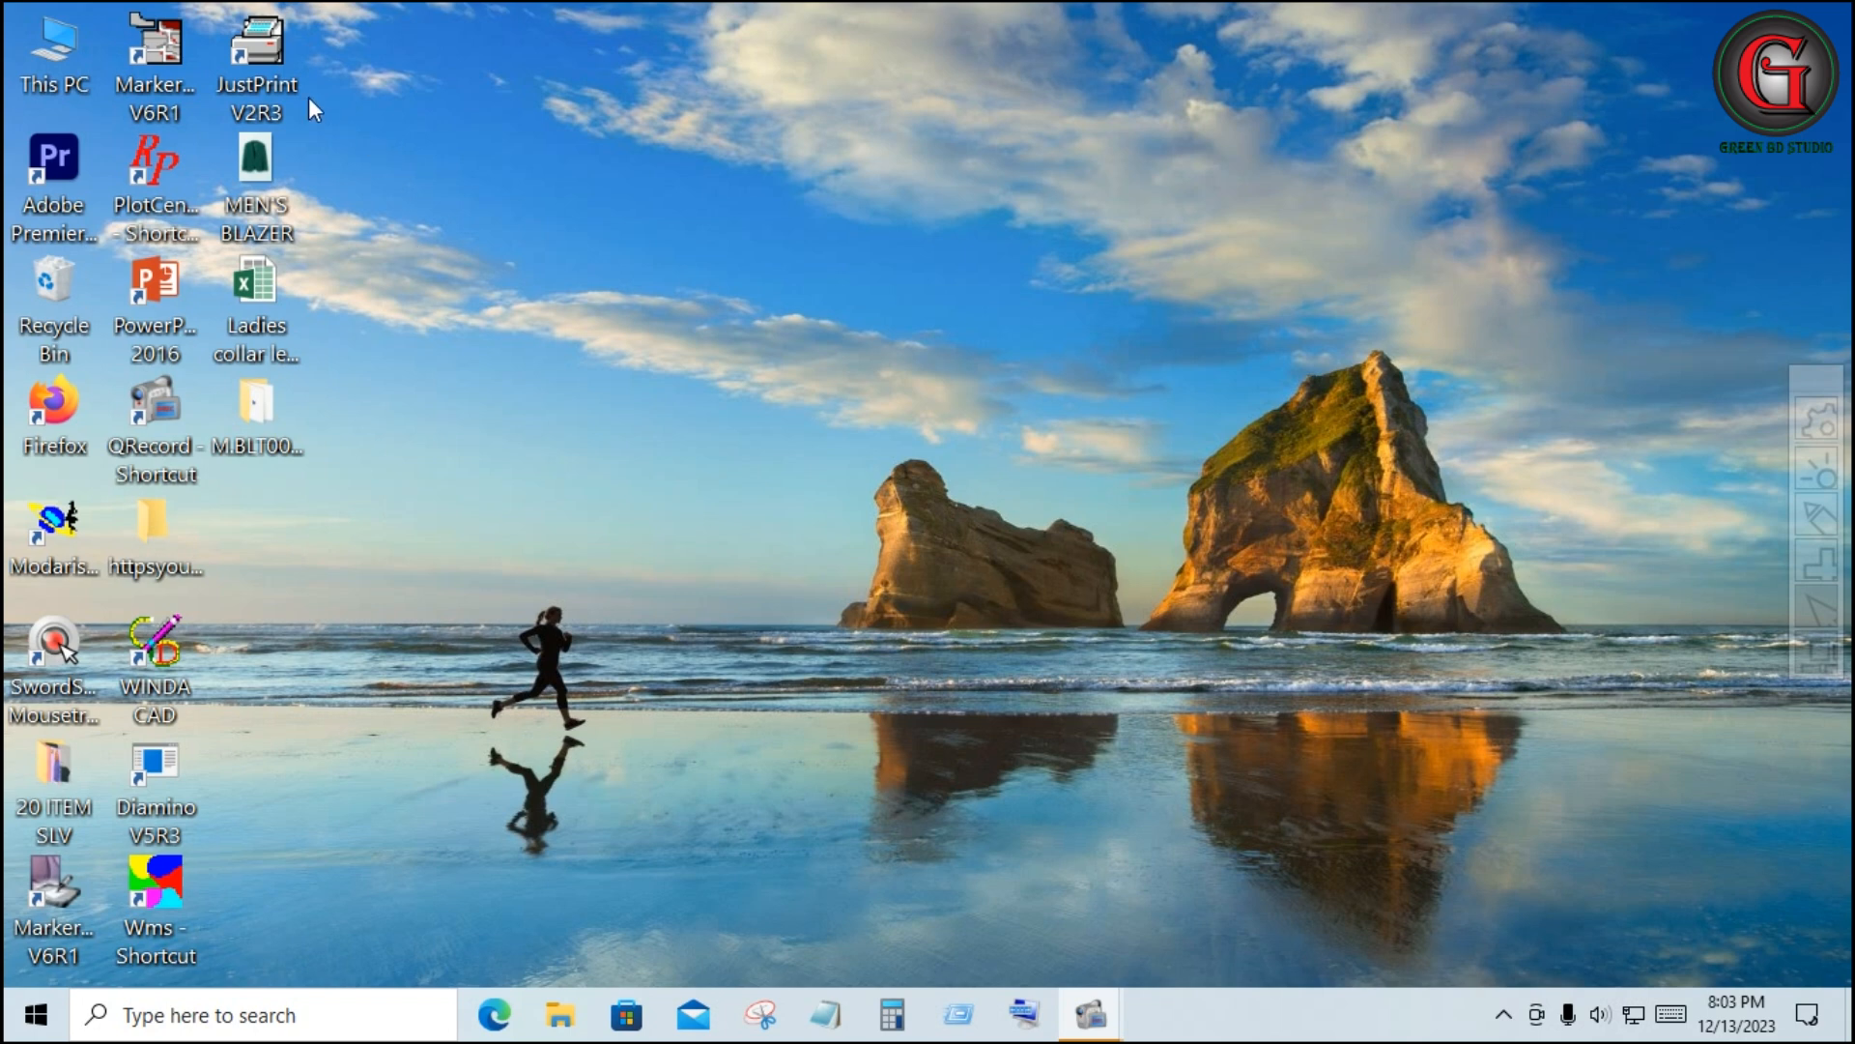
- Launch JustPrint V2R3 and check the HPGL generation path in the current activity's personalization, closing it without changes
double_click(262, 44)
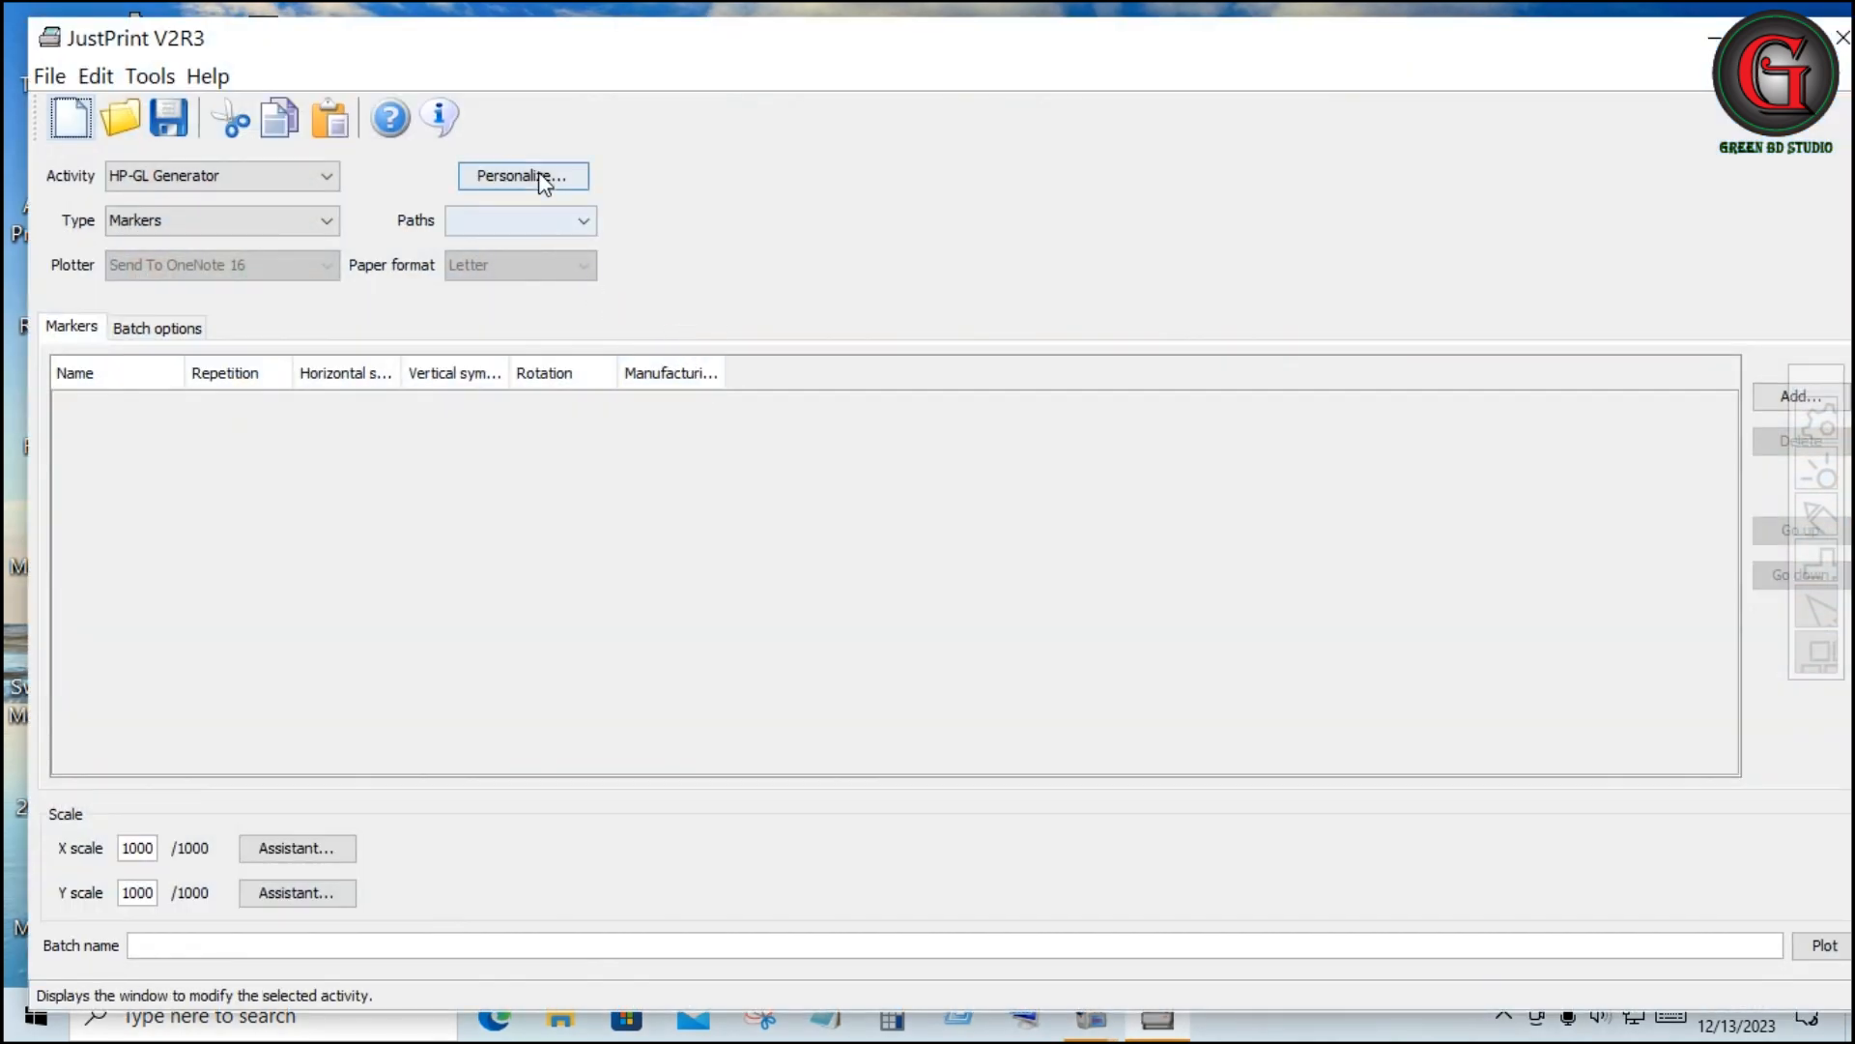
left_click(543, 181)
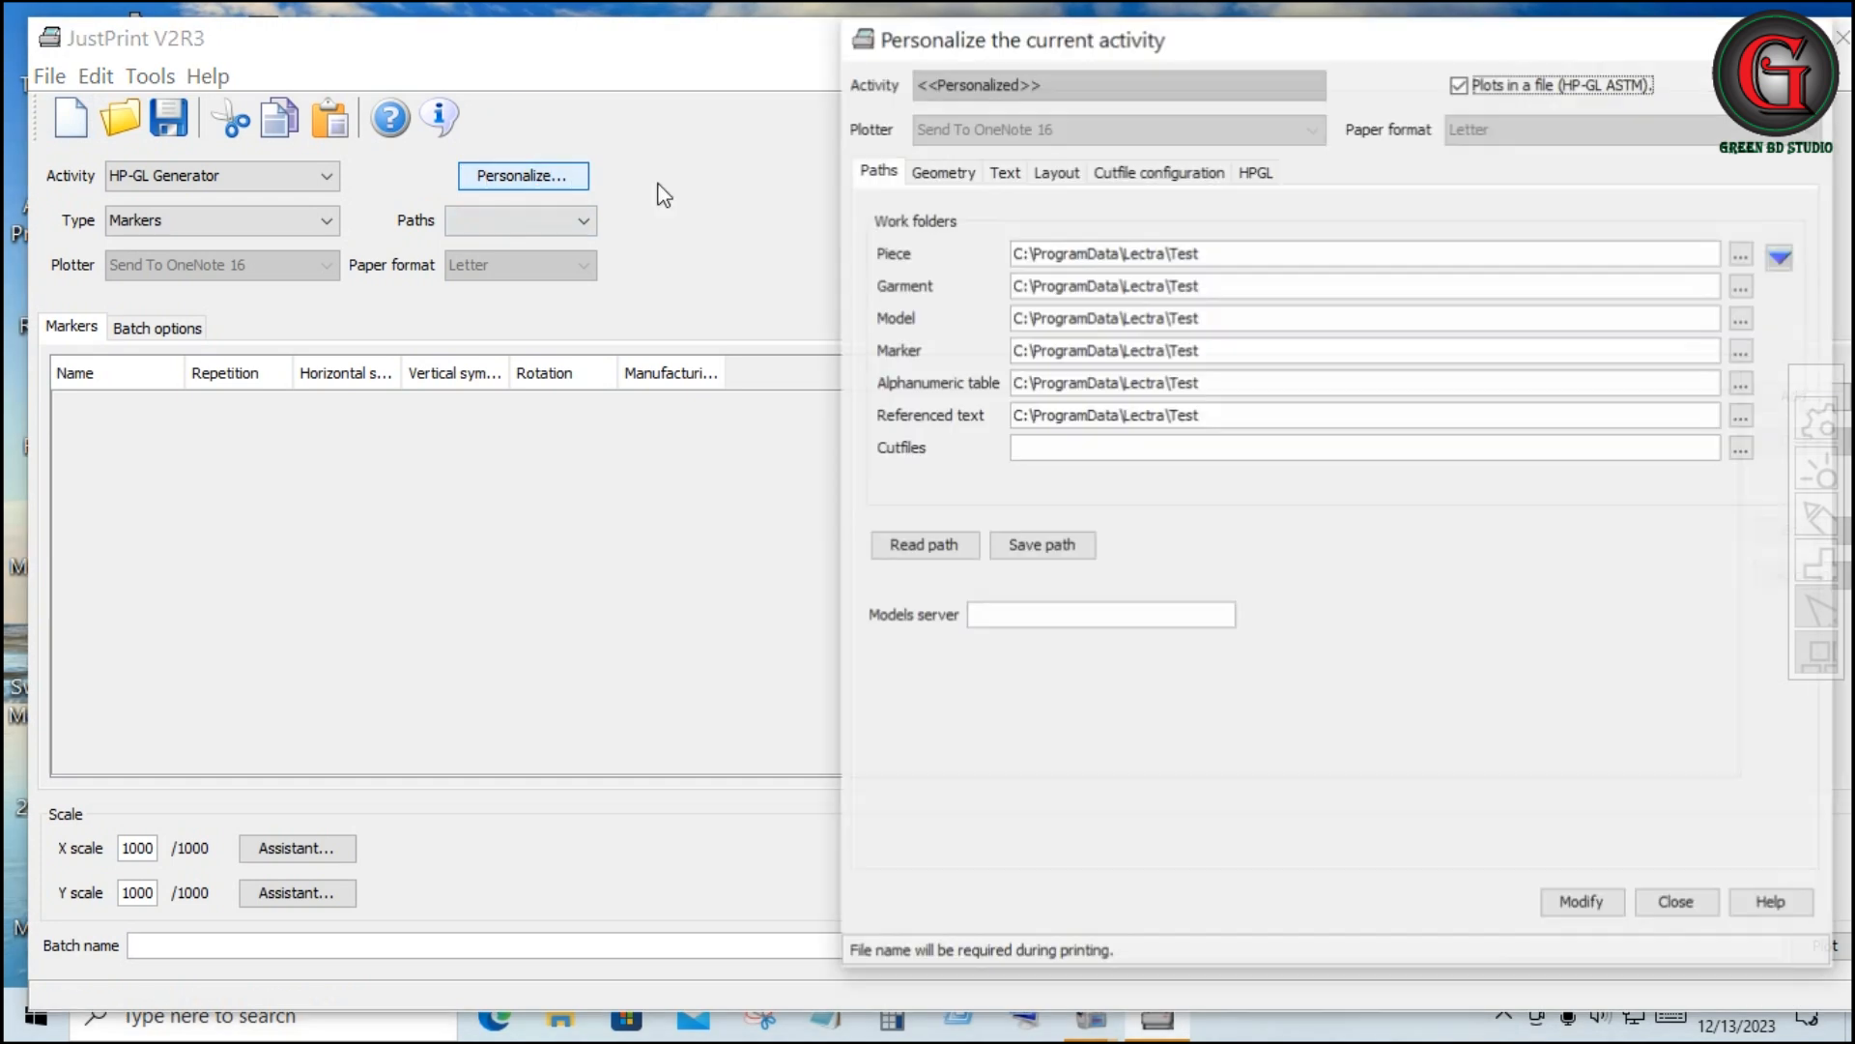
left_click(1255, 172)
left_click(1266, 226)
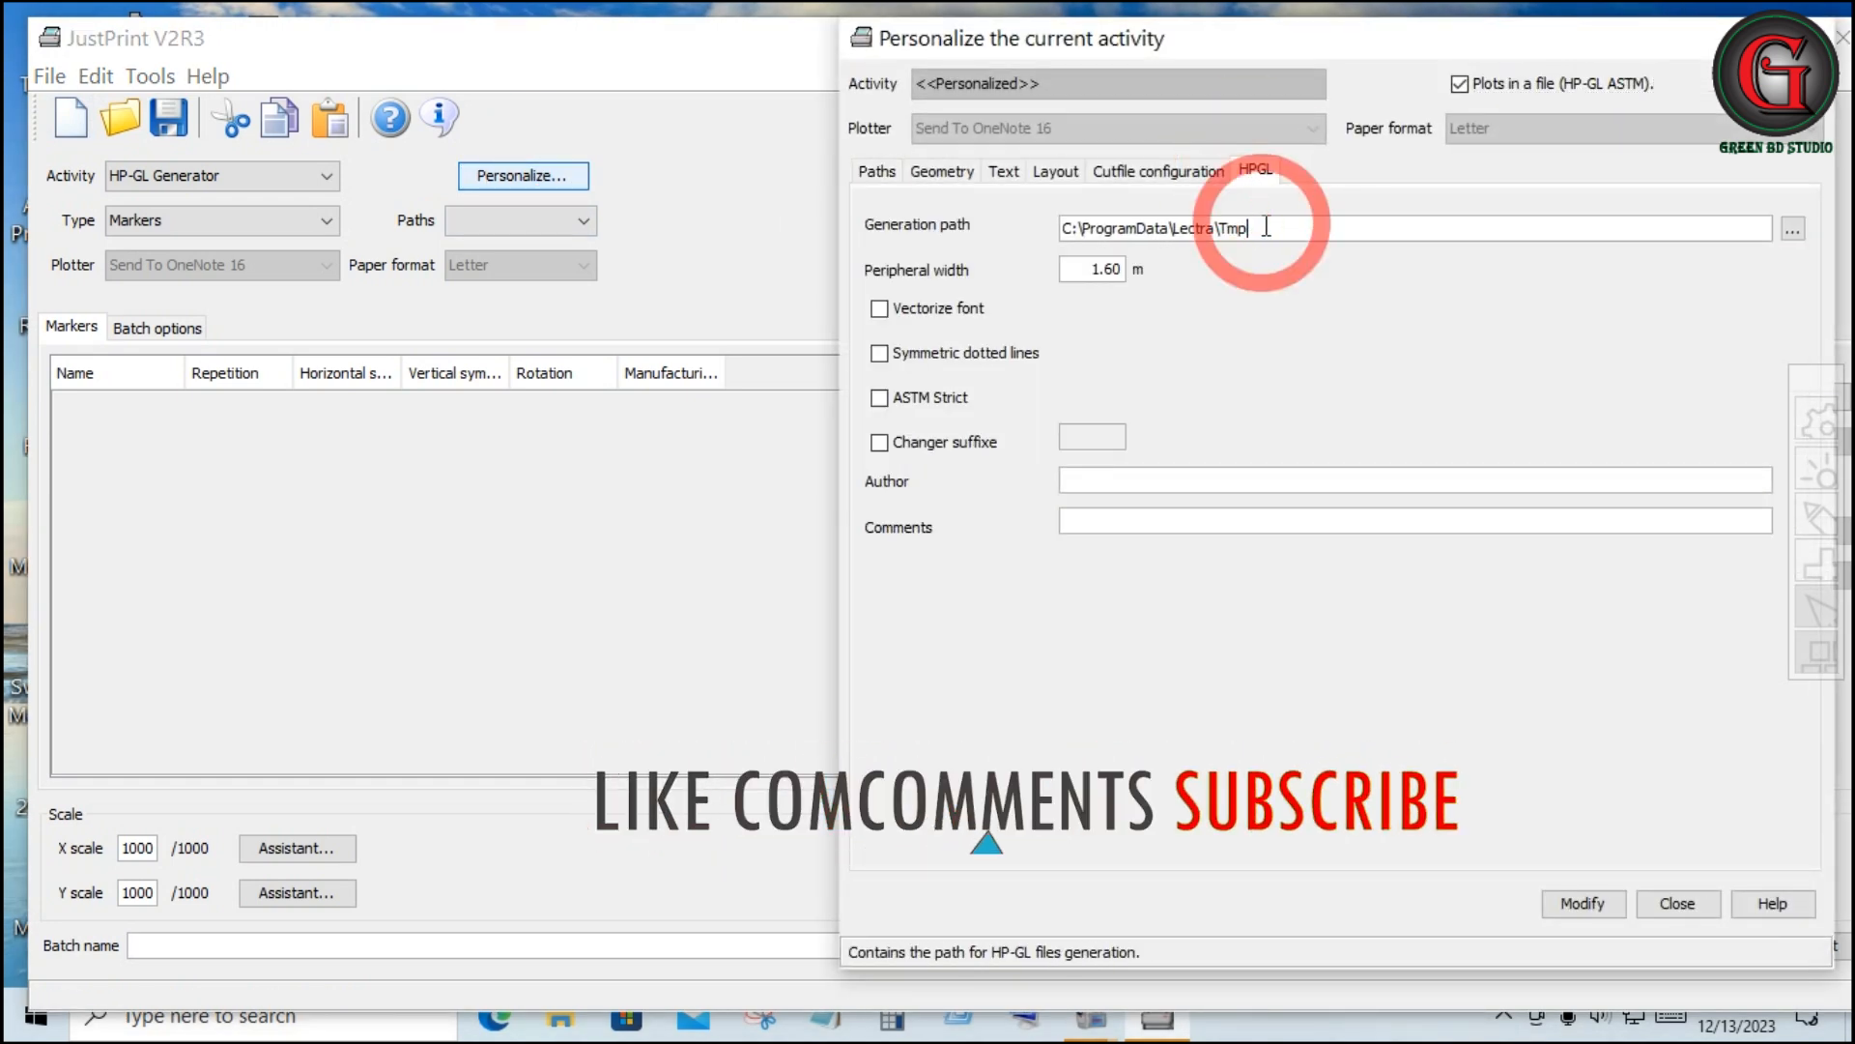
left_click(1680, 903)
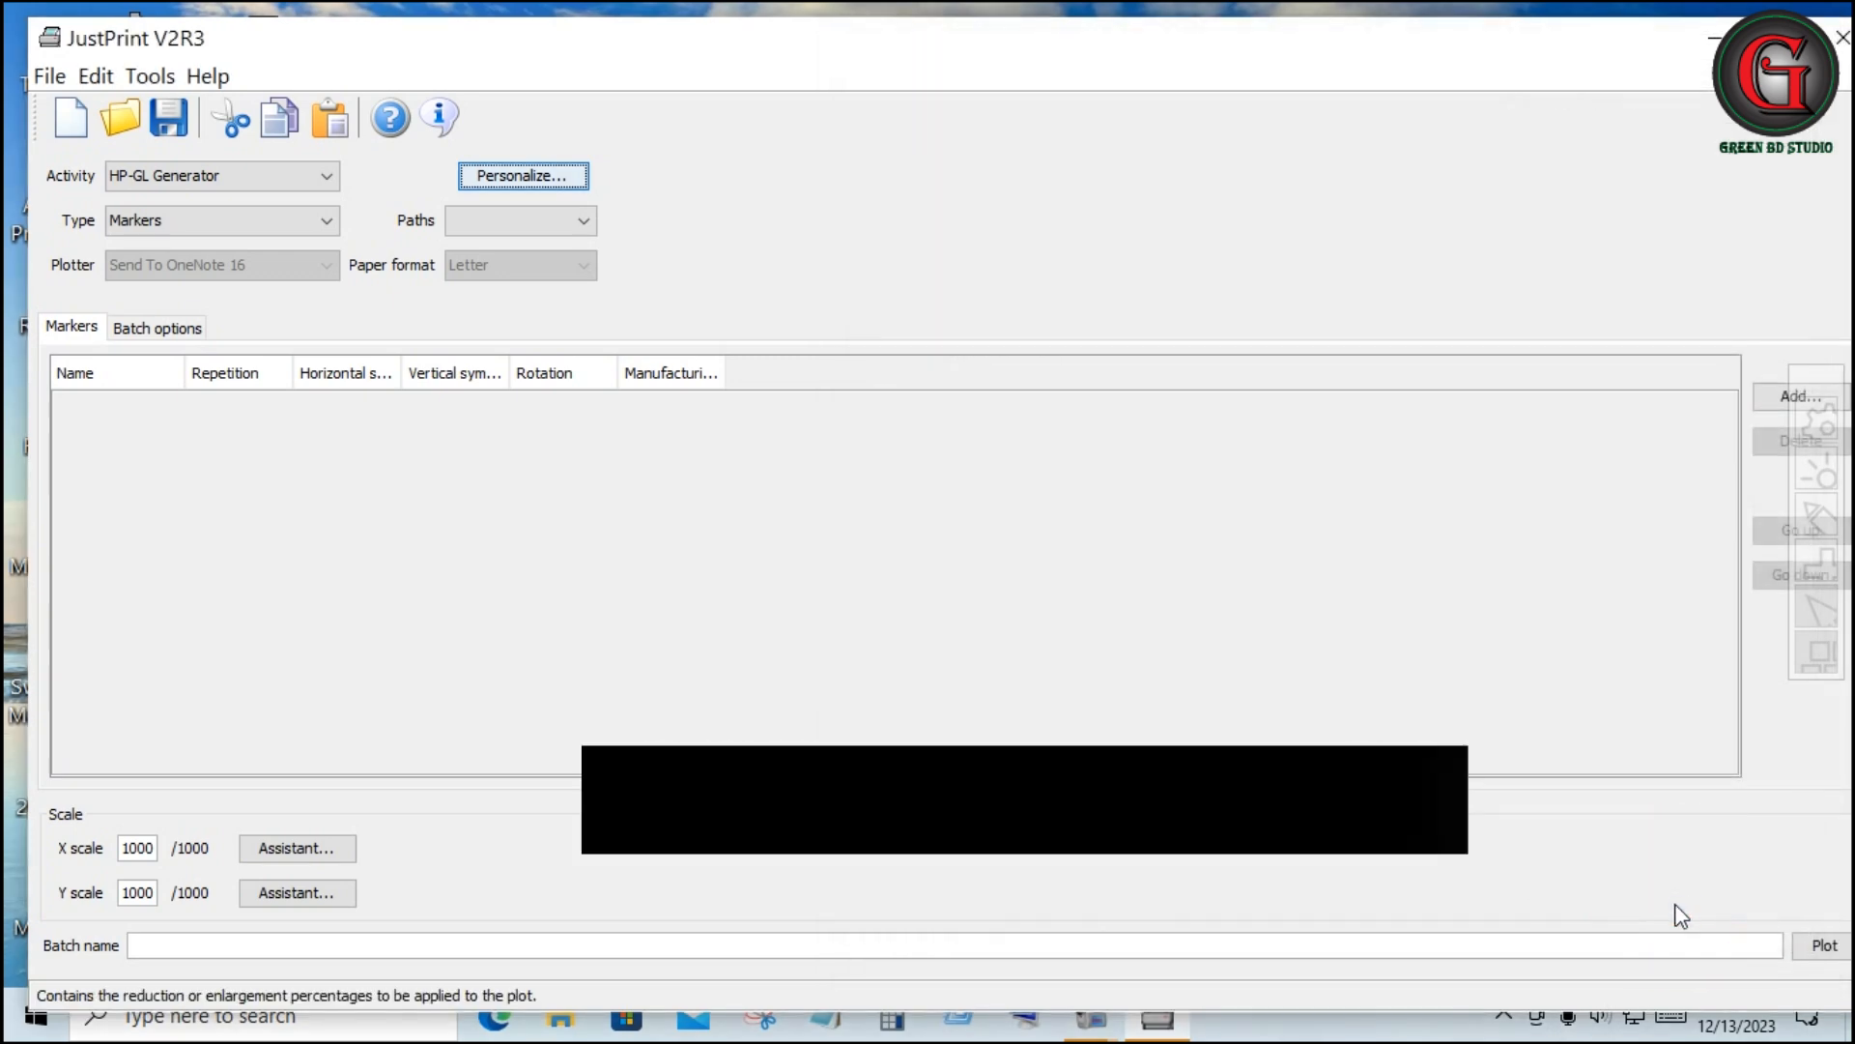
- Create a new folder named HPGL on the Windows desktop, minimizing the JustPrint window to reach it
left_click(1714, 38)
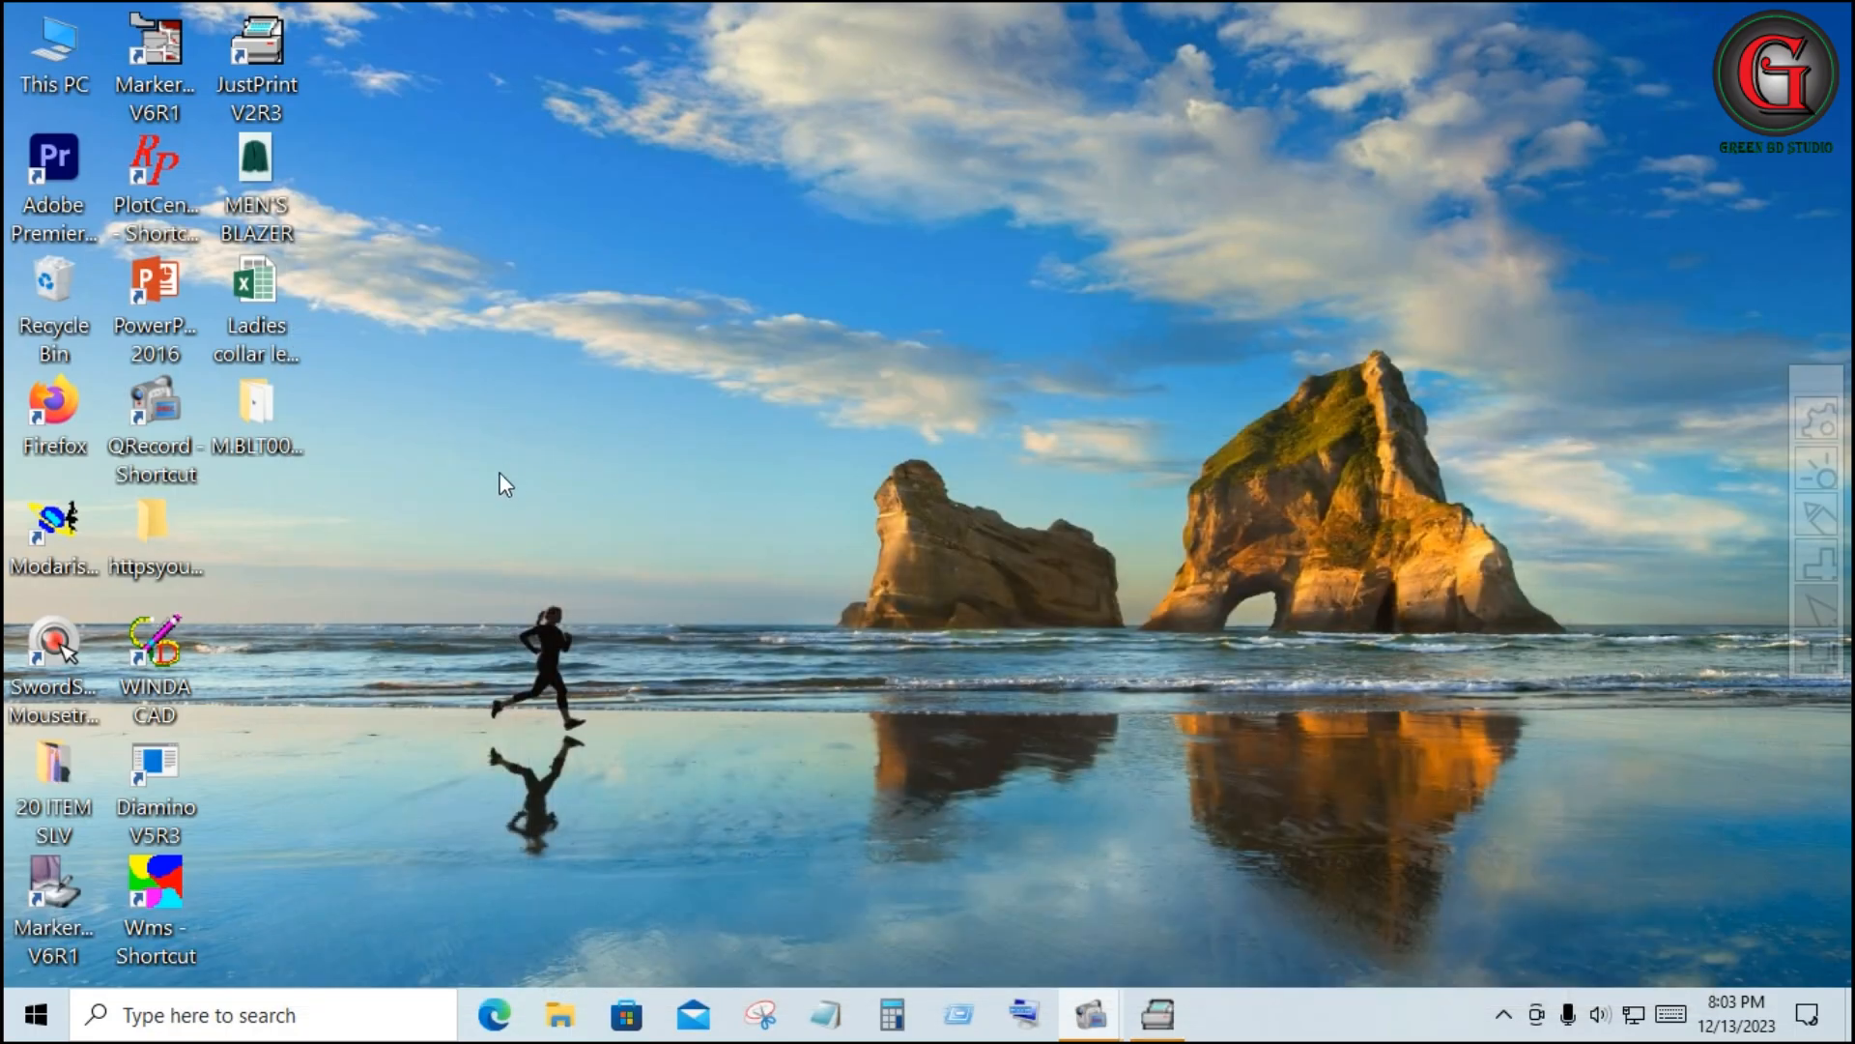
right_click(467, 539)
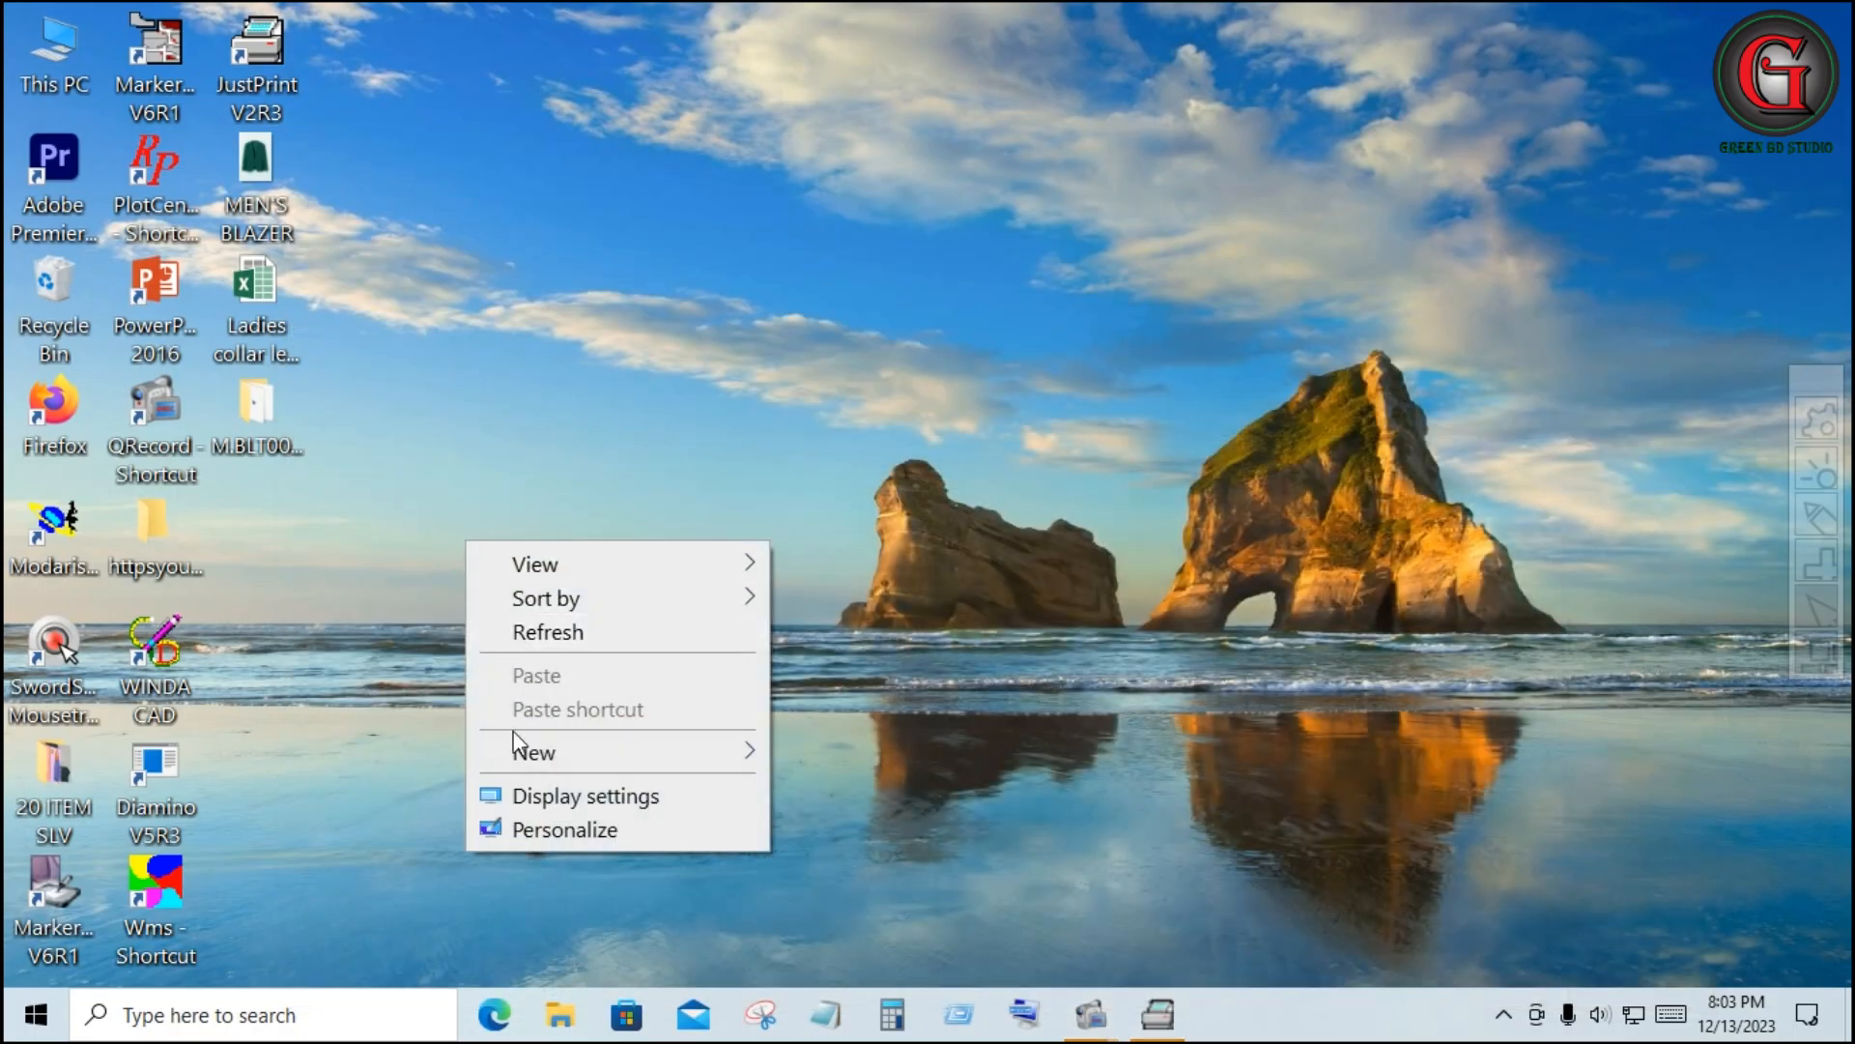
mouse_move(609, 758)
left_click(860, 375)
key("BackSpace")
key("BackSpace")
type("HPGL")
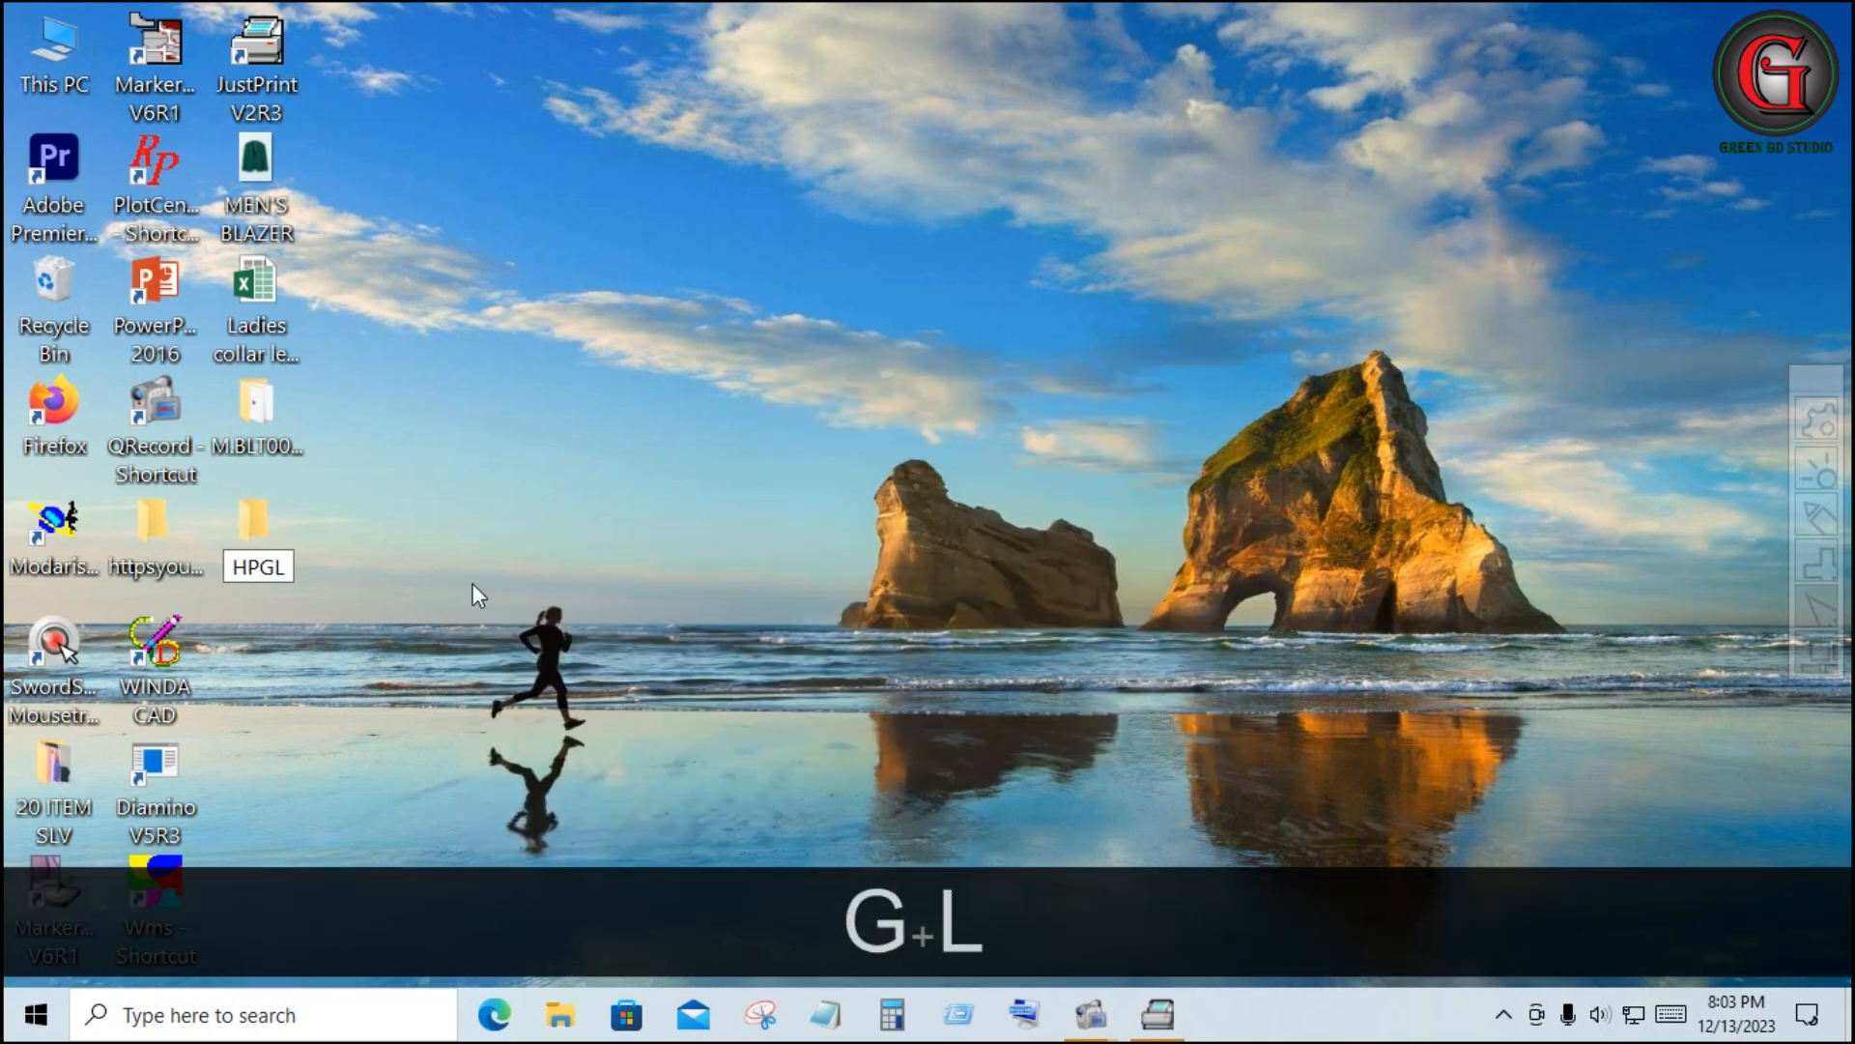
left_click(439, 542)
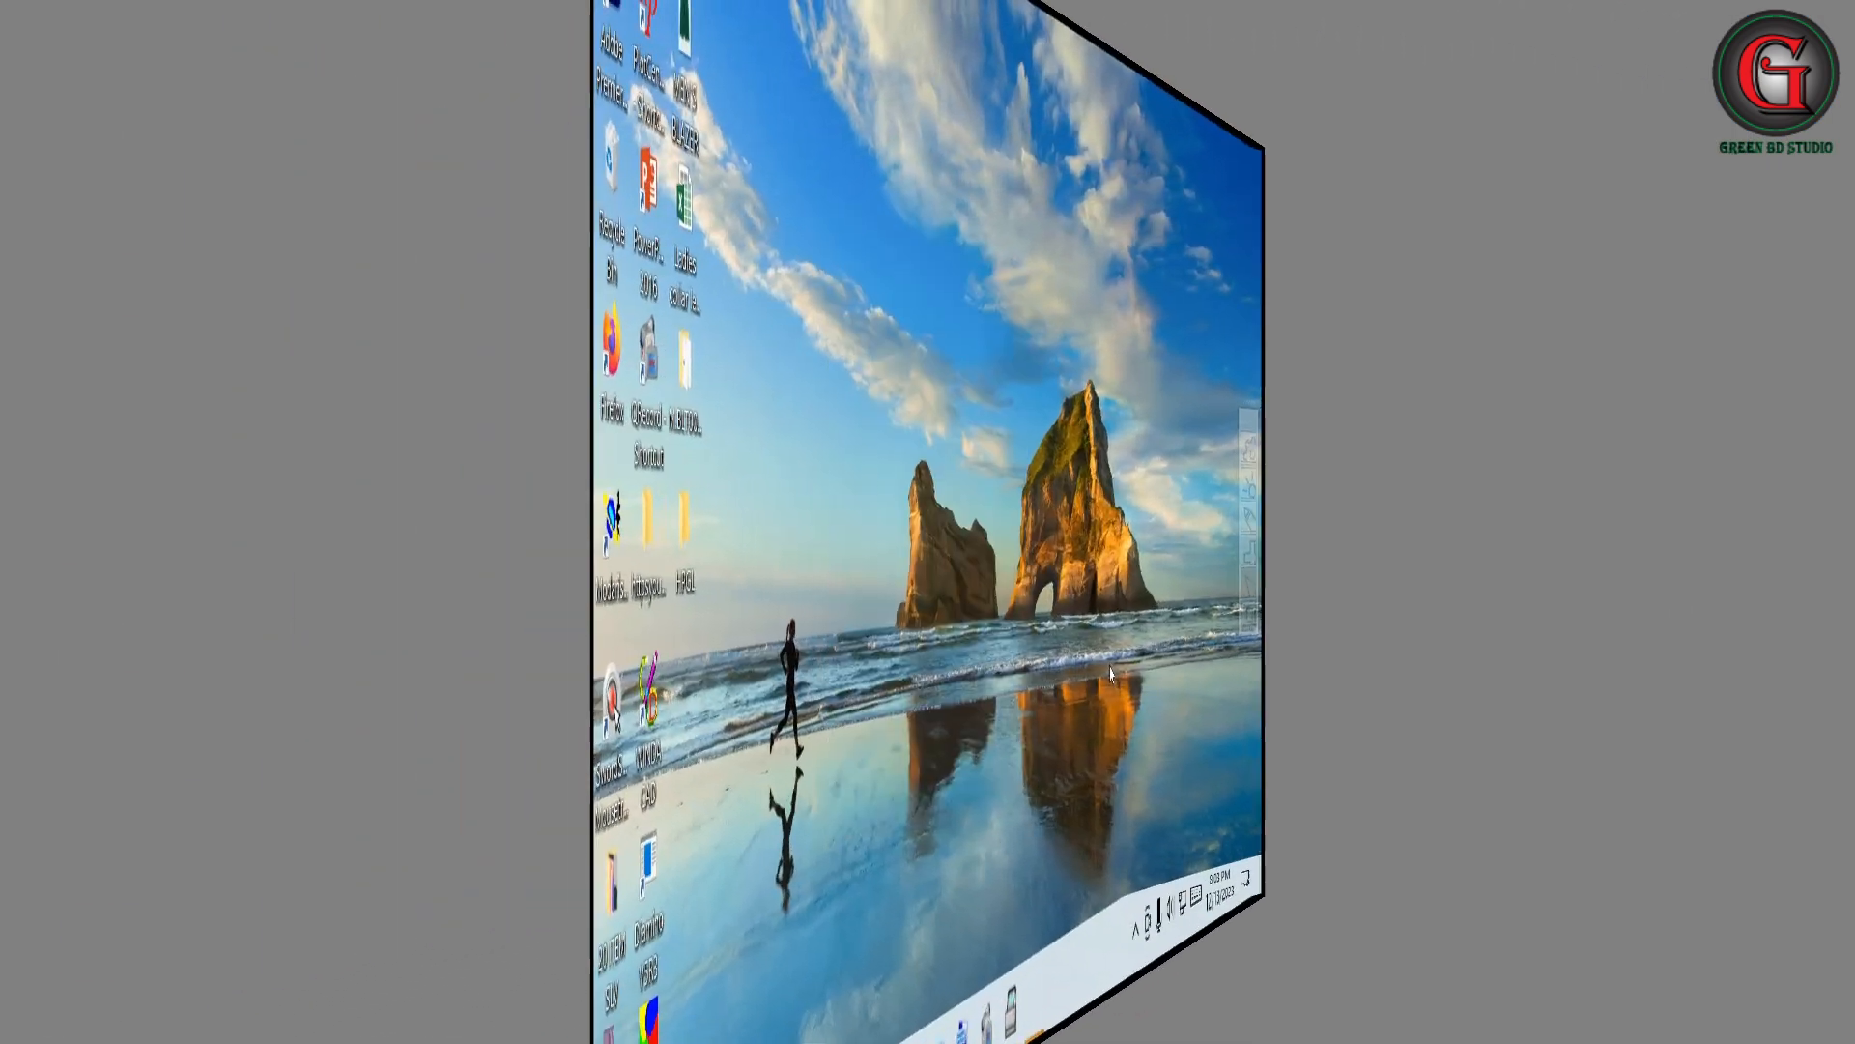
- Relaunch JustPrint V2R3, set the current activity's HPGL generation path to the desktop's HPGL folder, and apply the modification
double_click(491, 101)
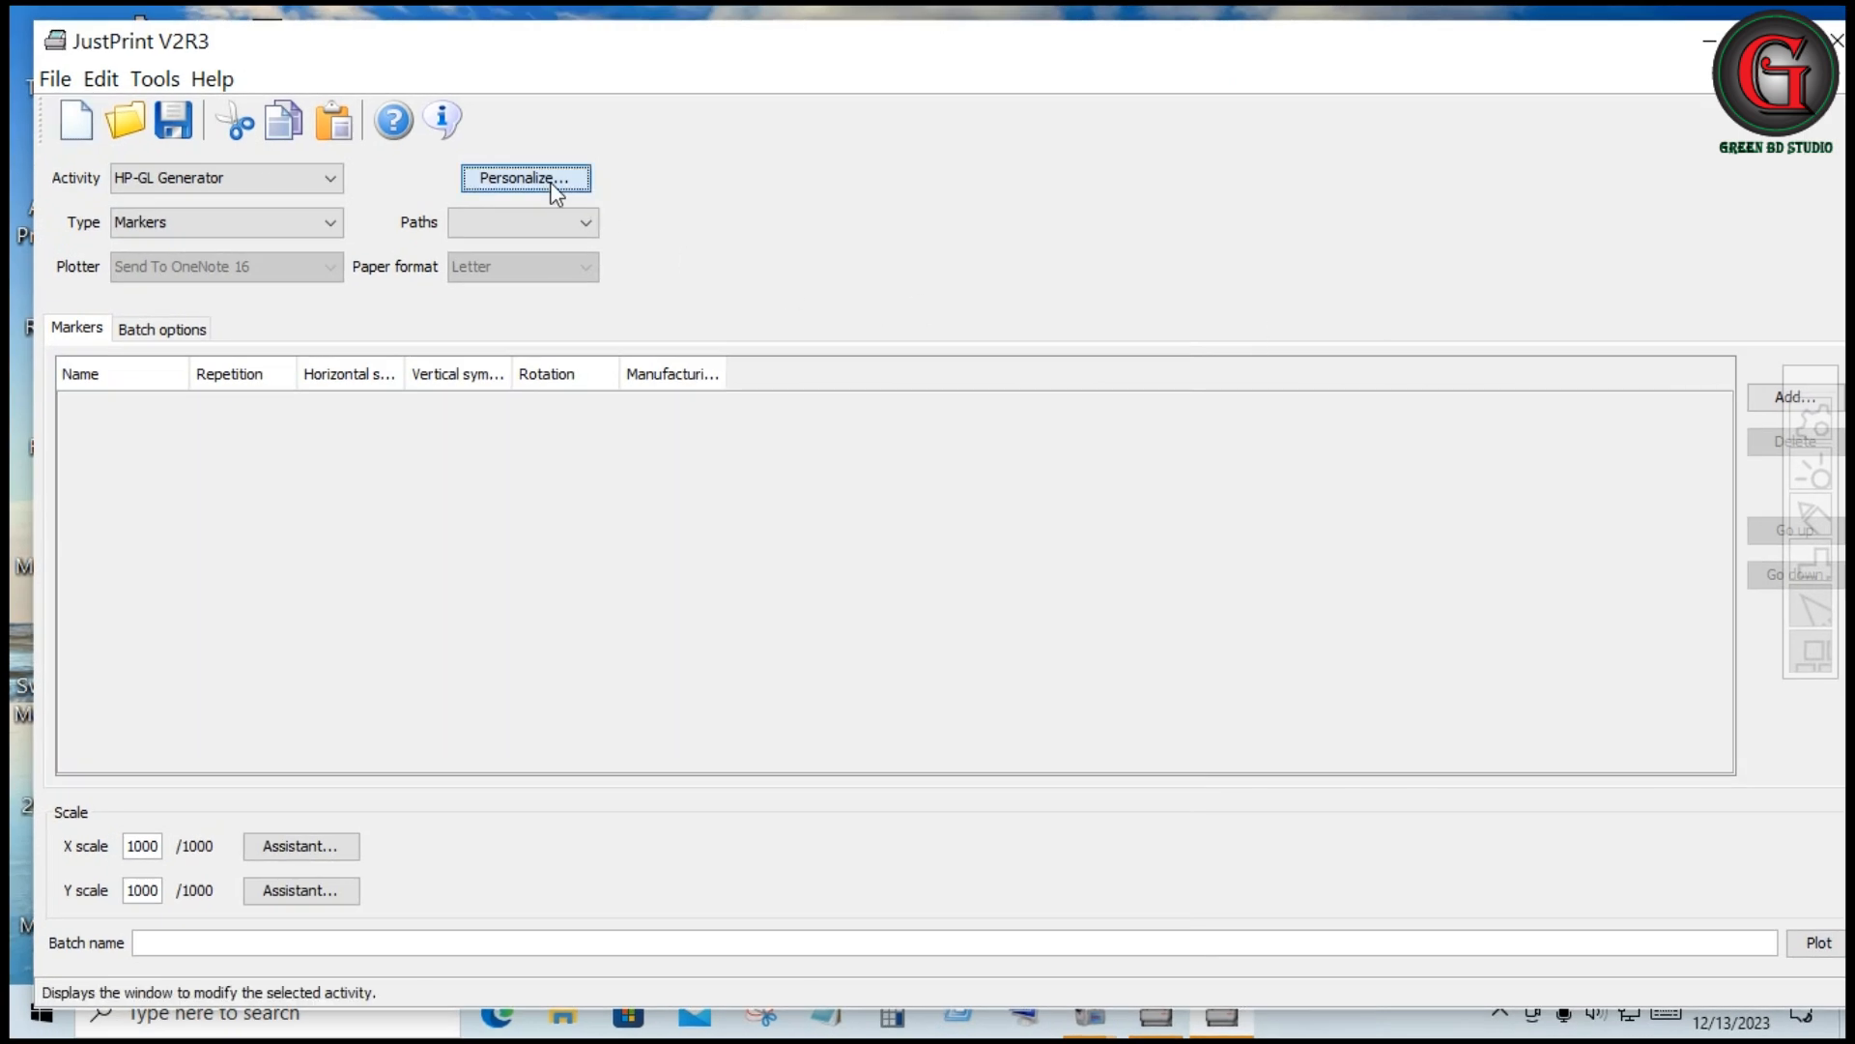
left_click(643, 138)
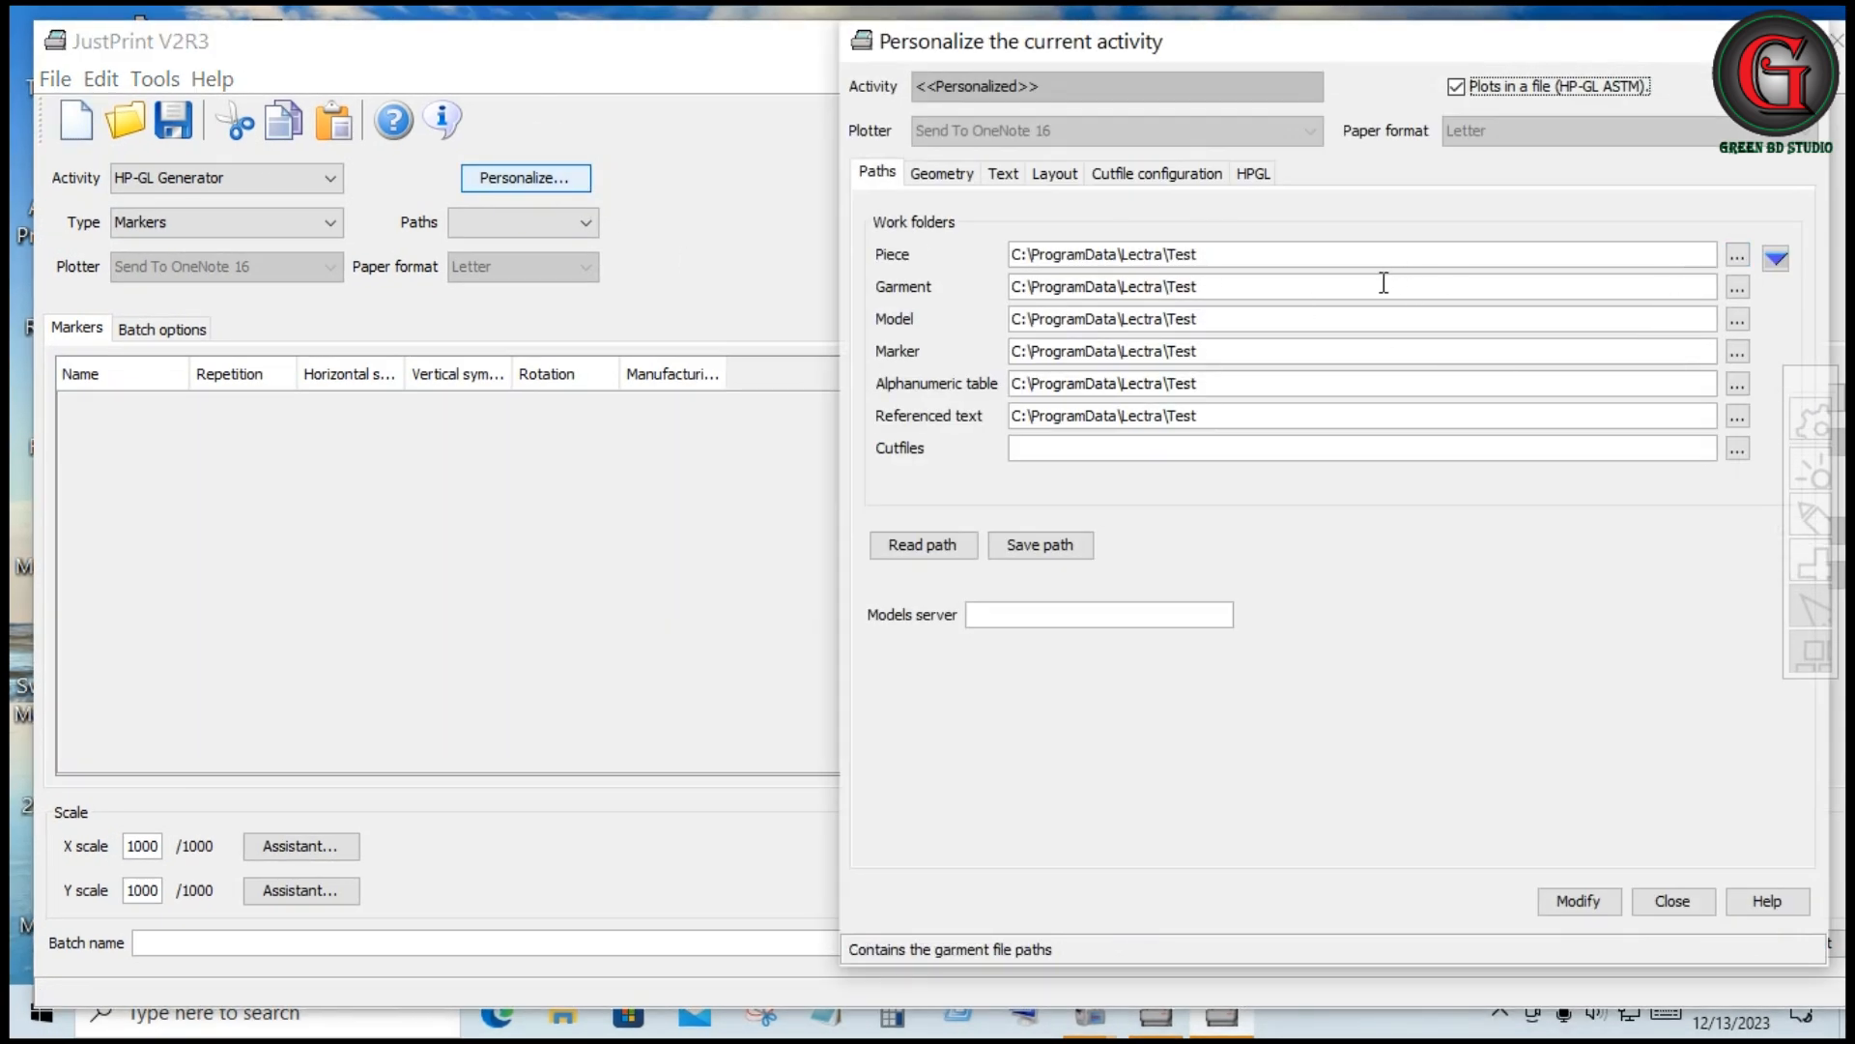
left_click(1254, 175)
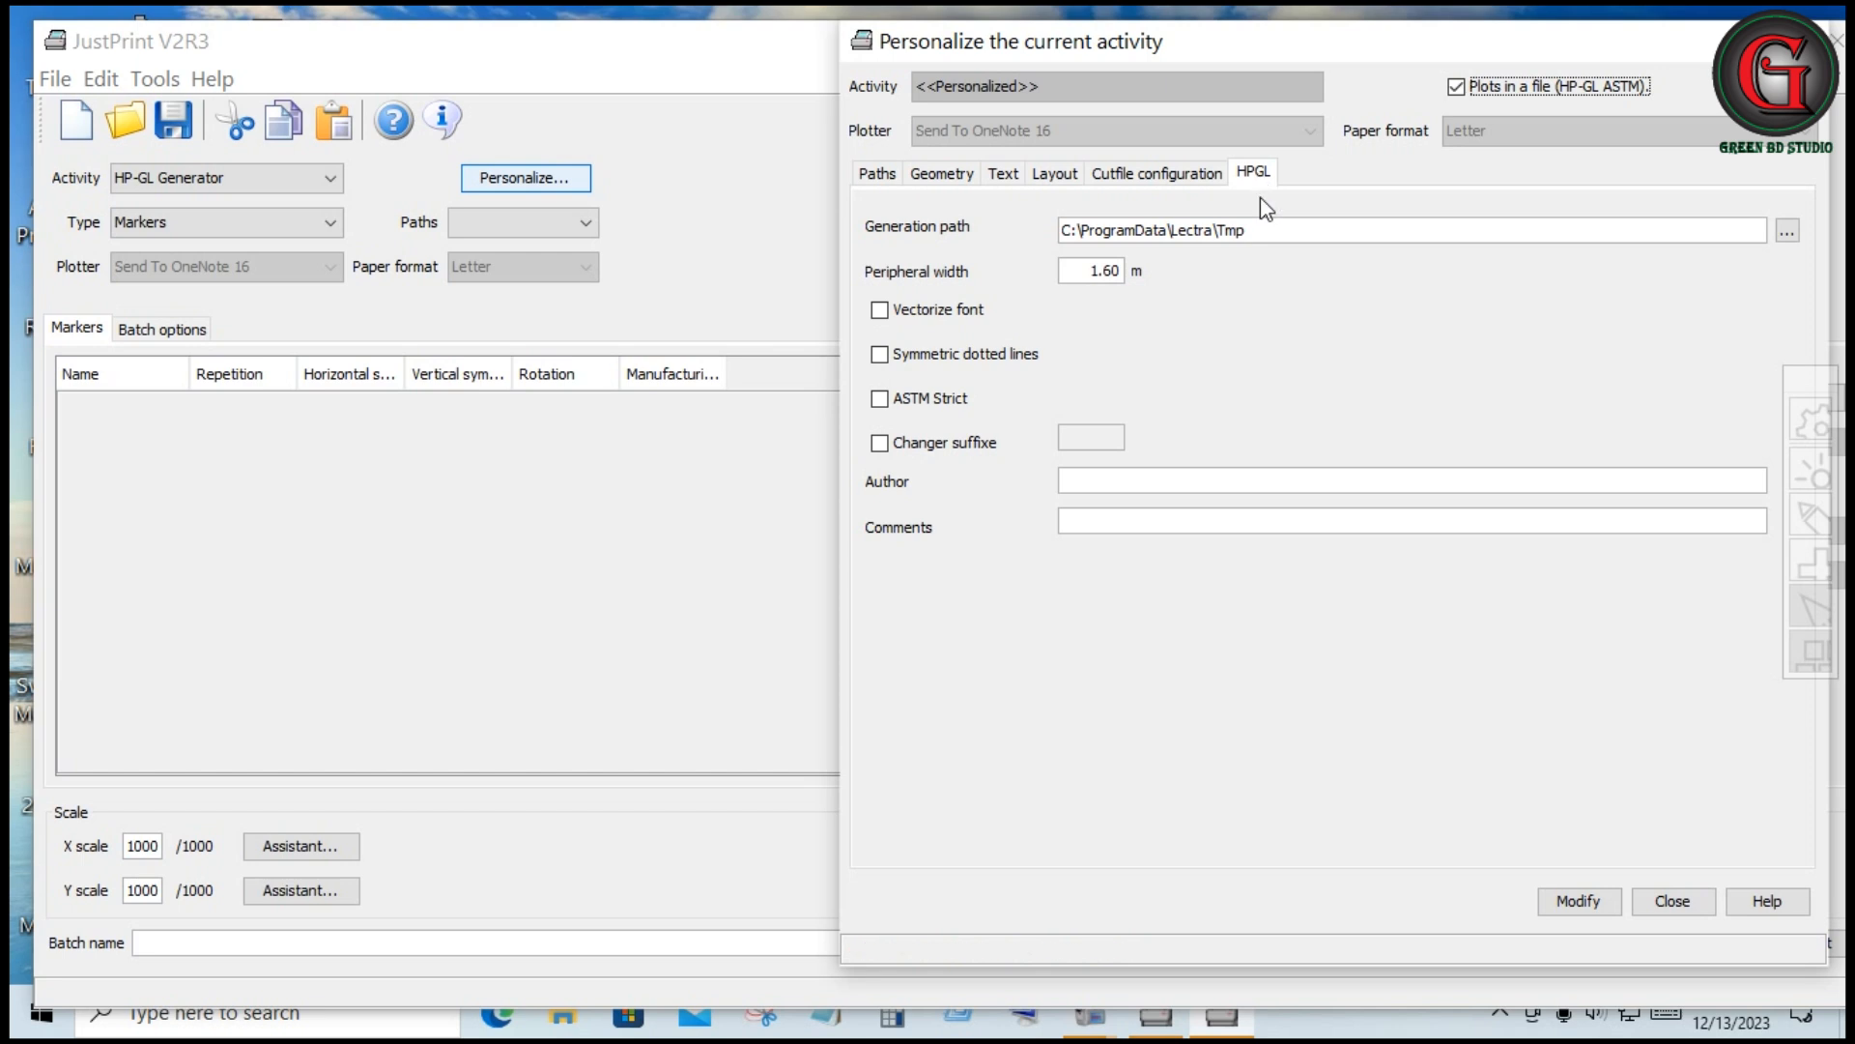
left_click(1788, 231)
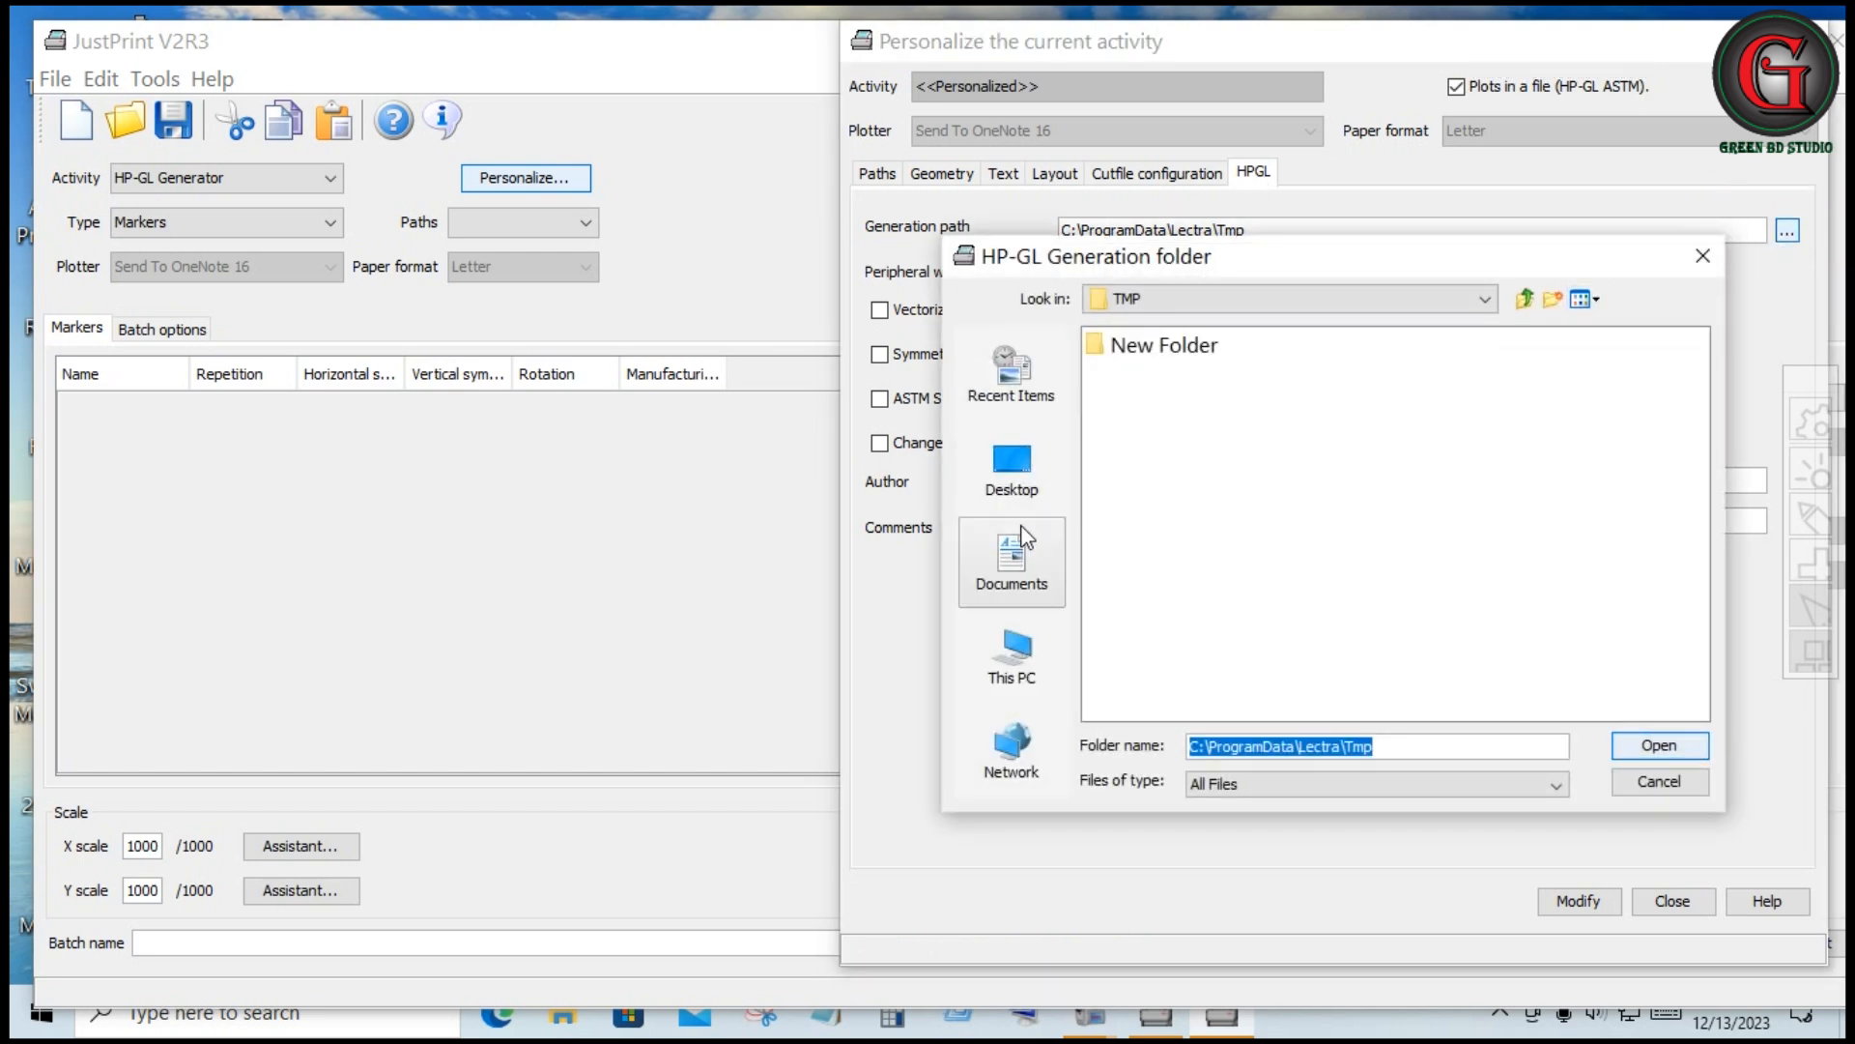
left_click(1012, 496)
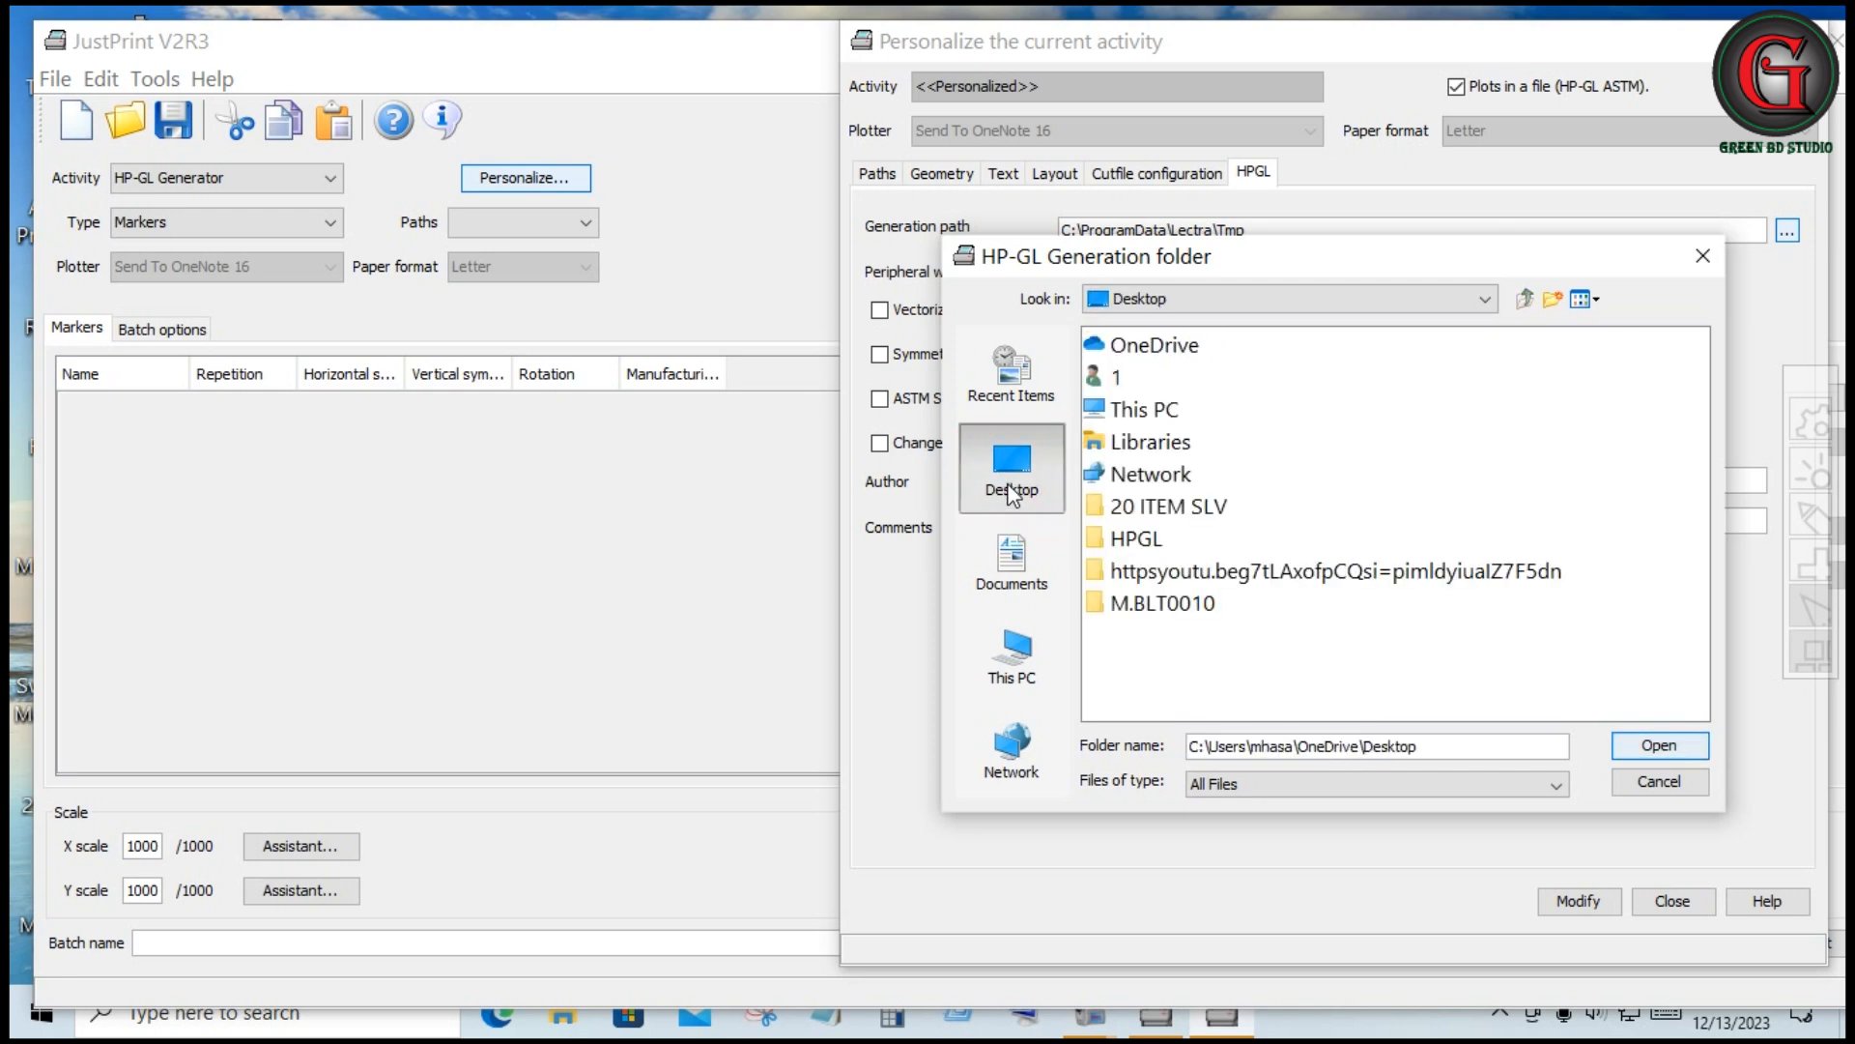
left_click(1140, 539)
left_click(1659, 745)
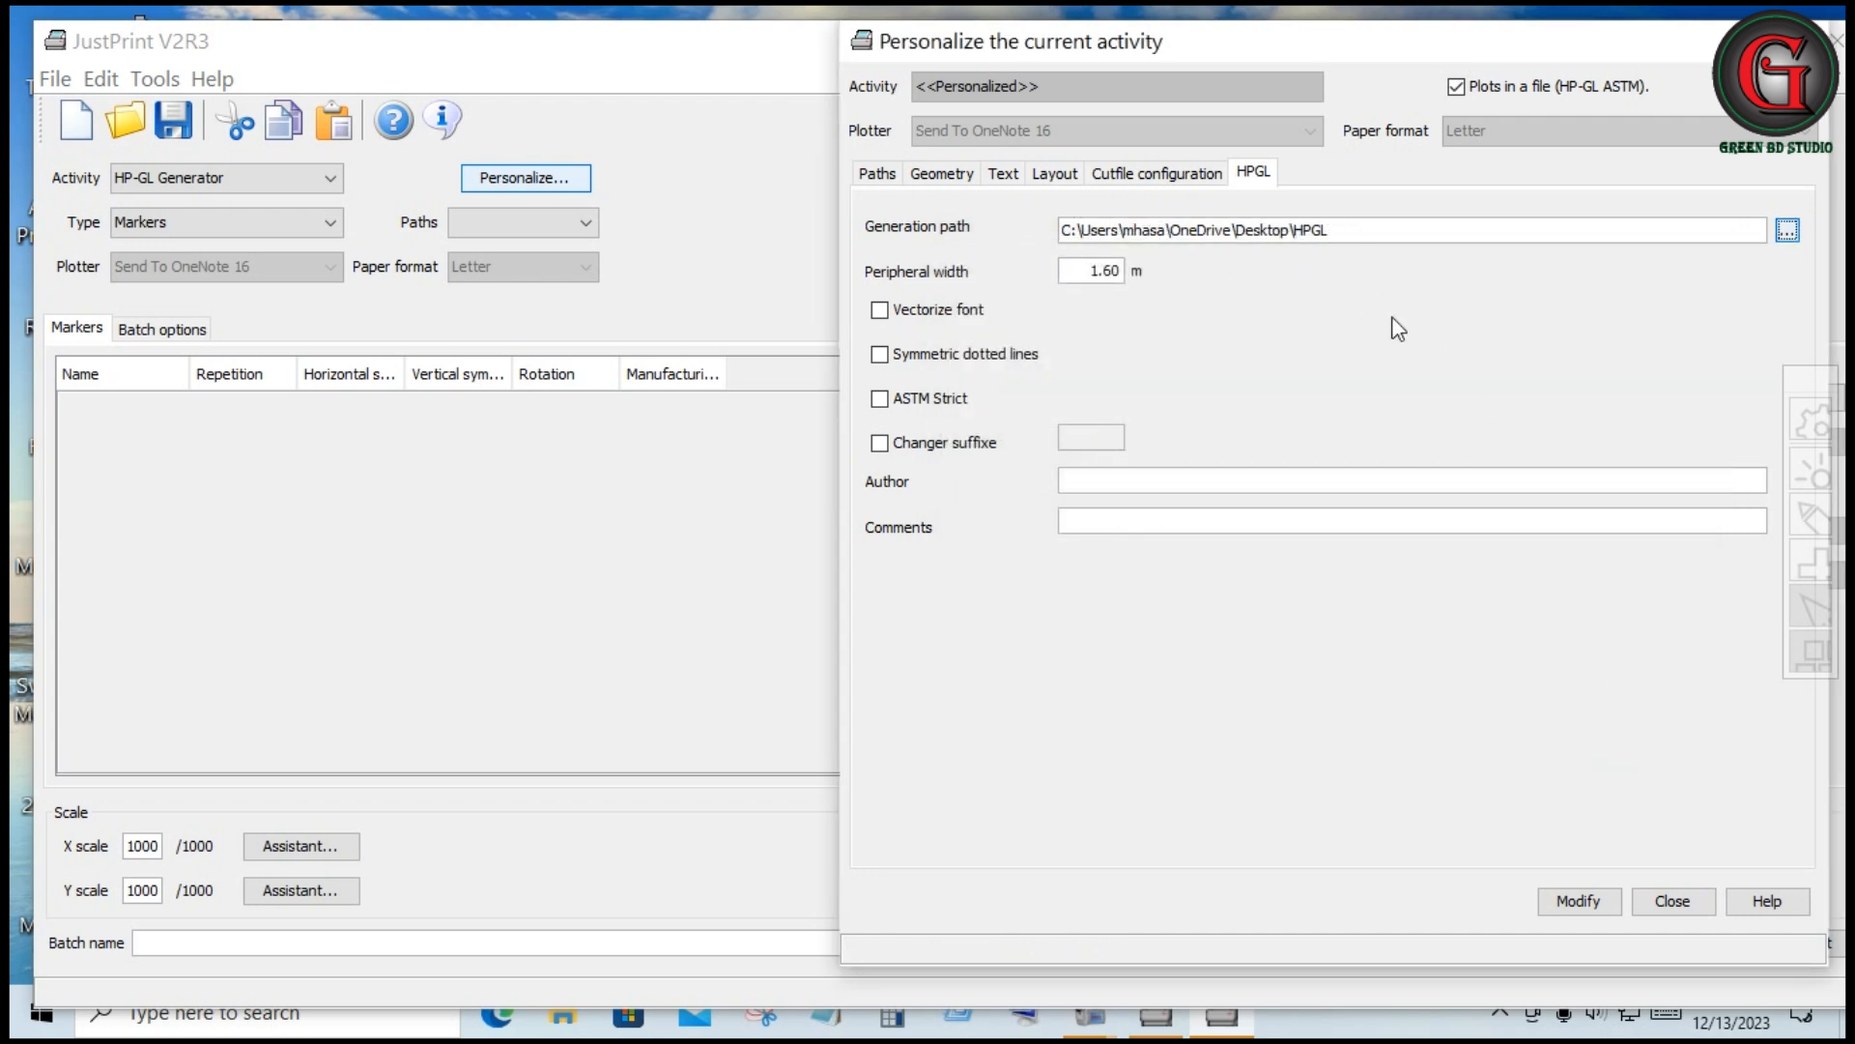
left_click(1578, 900)
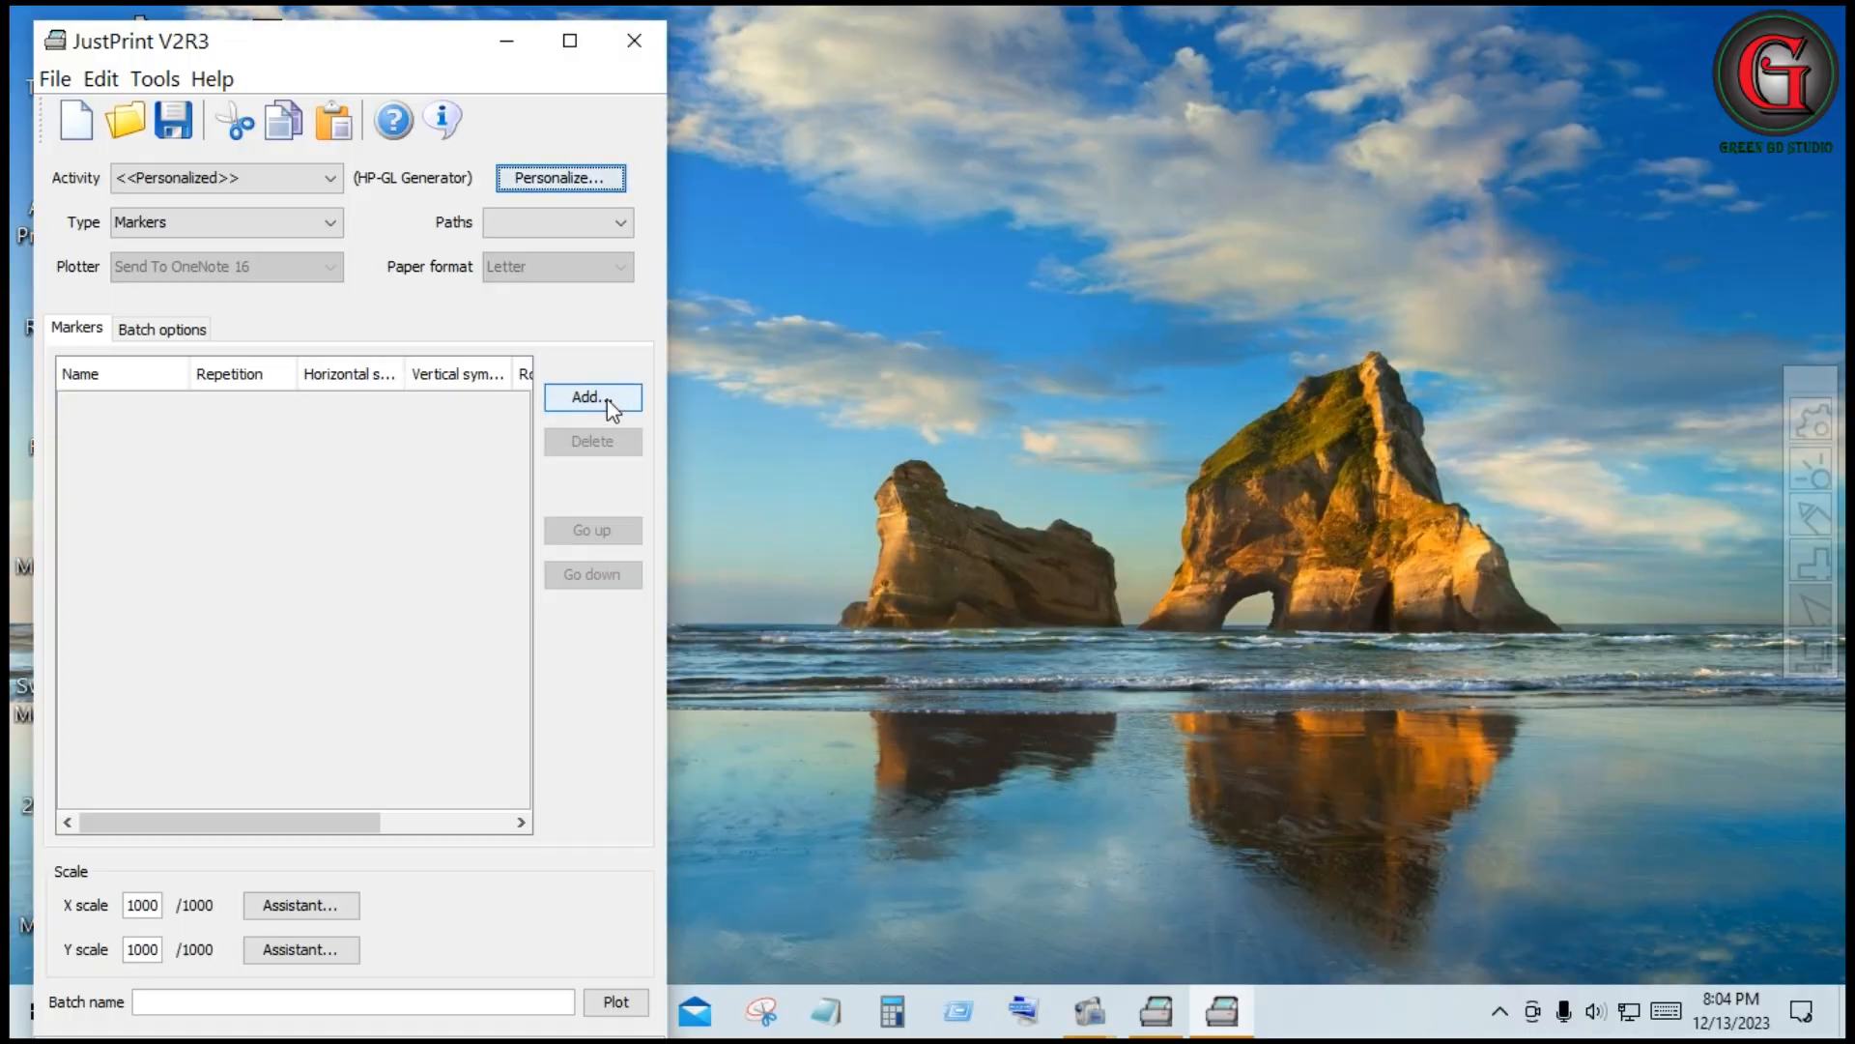
left_click(610, 404)
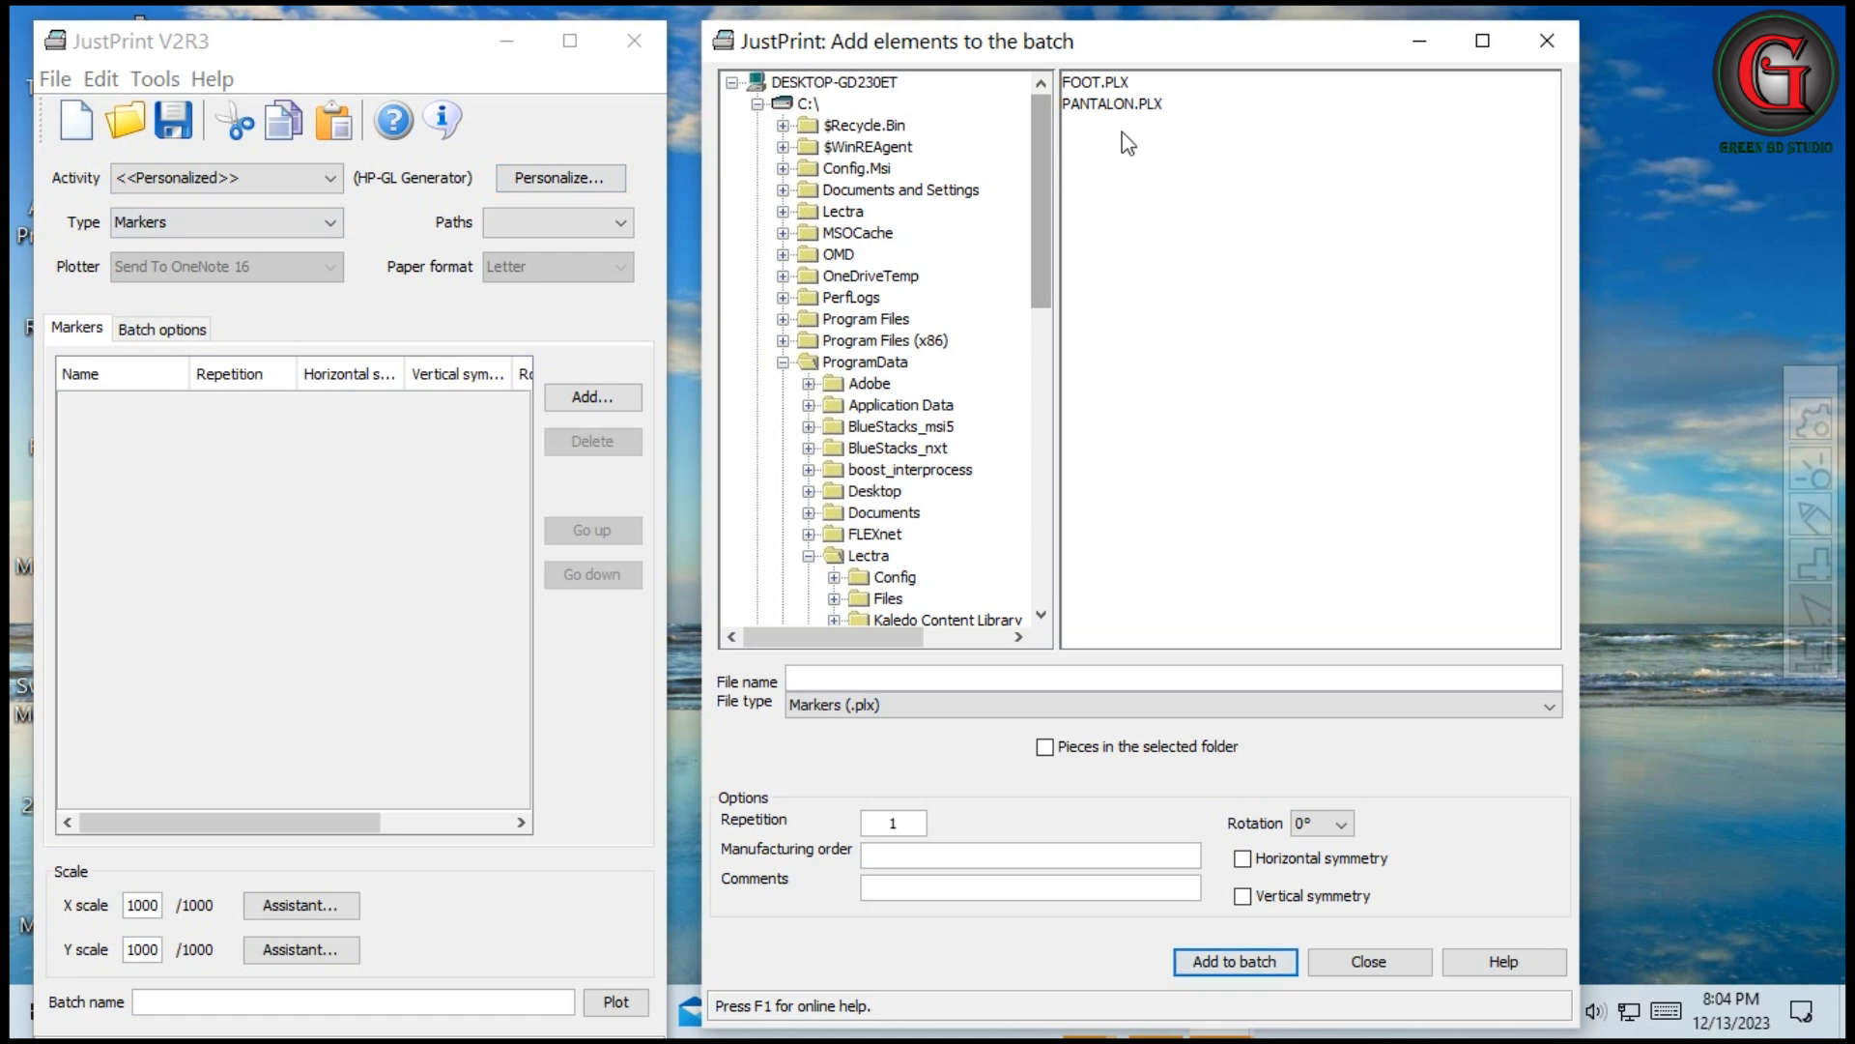
scroll(959, 481, "down", 3)
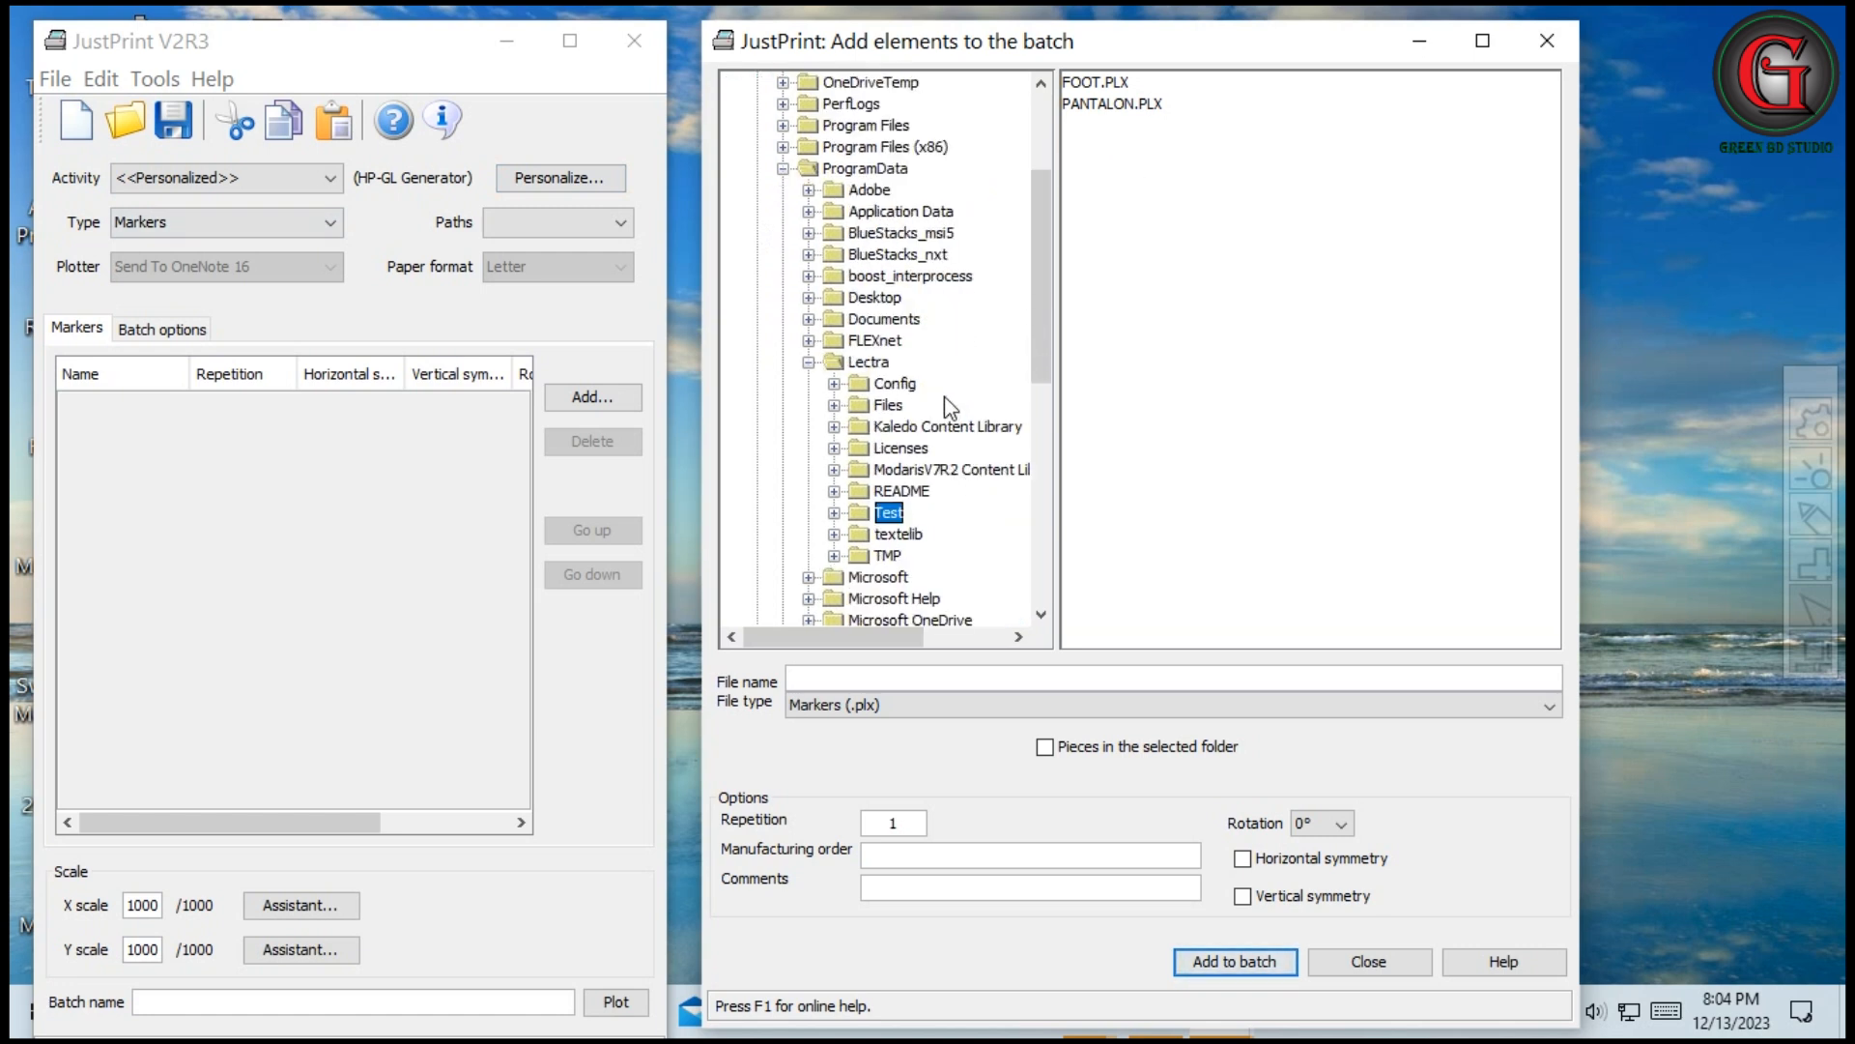
scroll(931, 473, "down", 2)
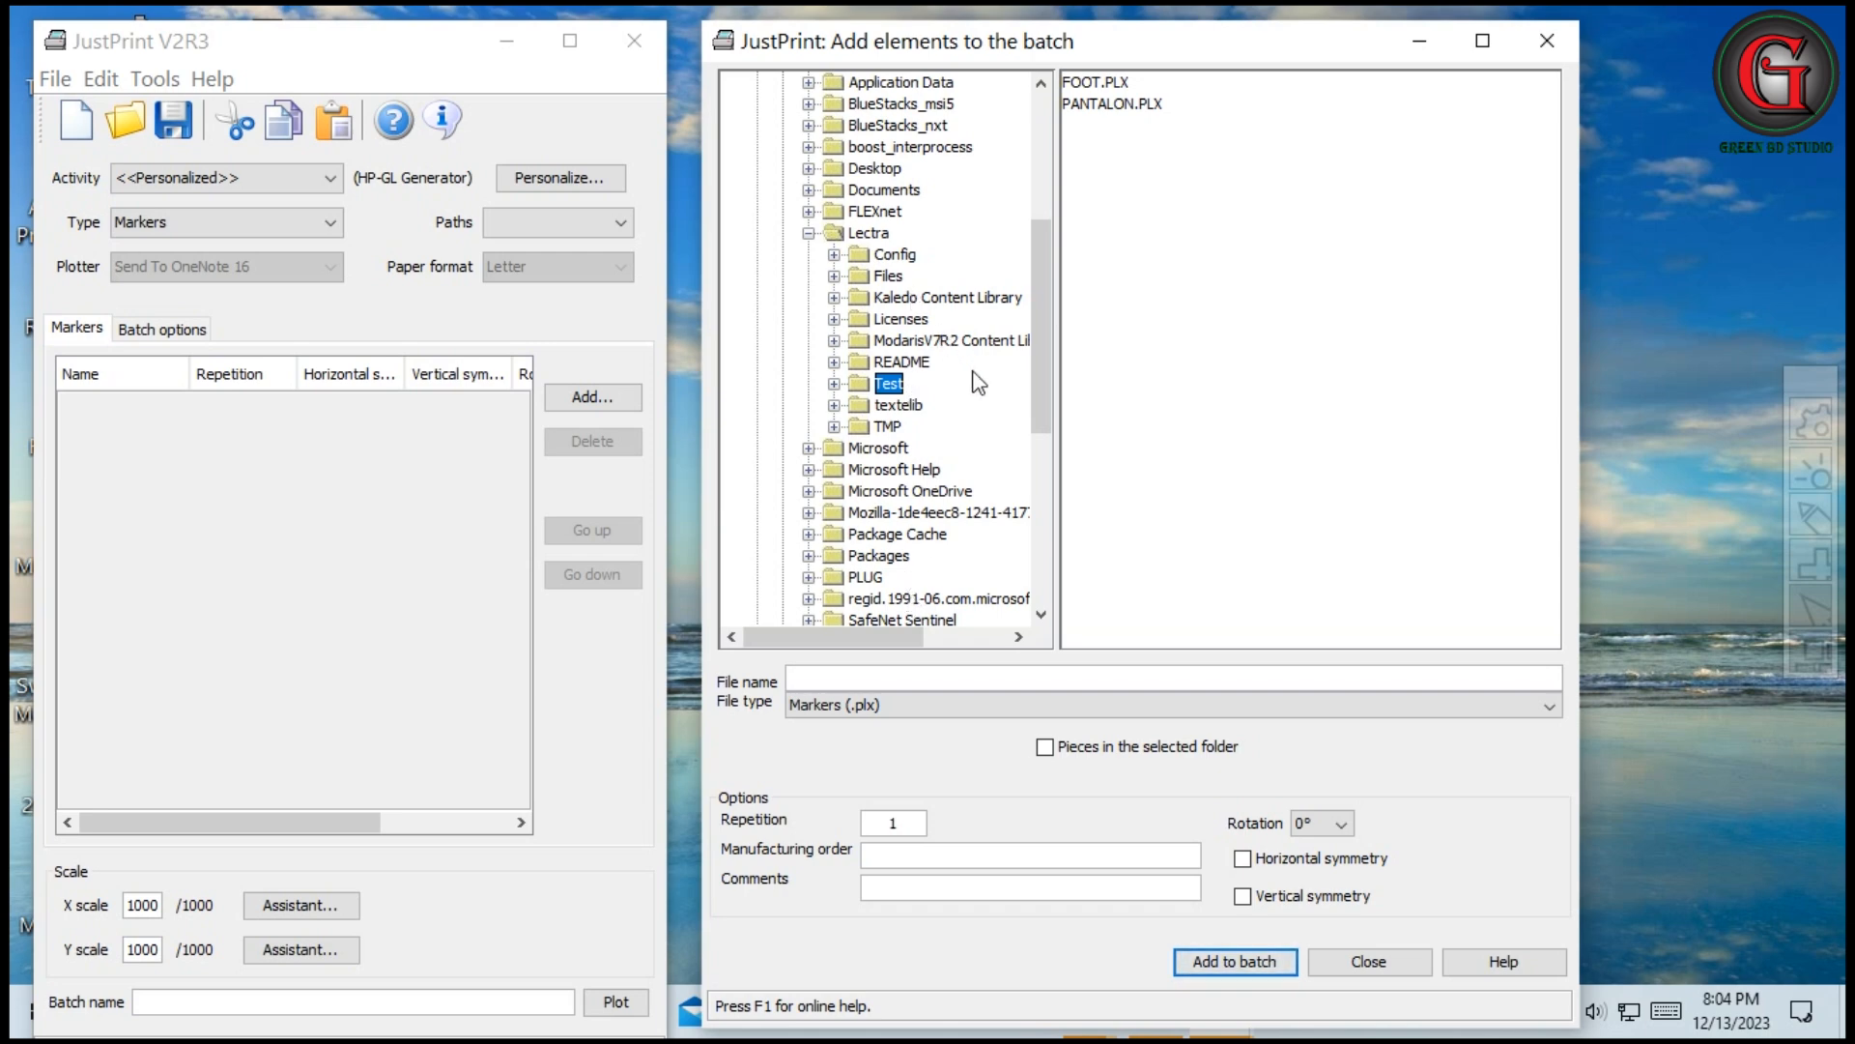
scroll(942, 333, "up", 3)
left_click(1382, 955)
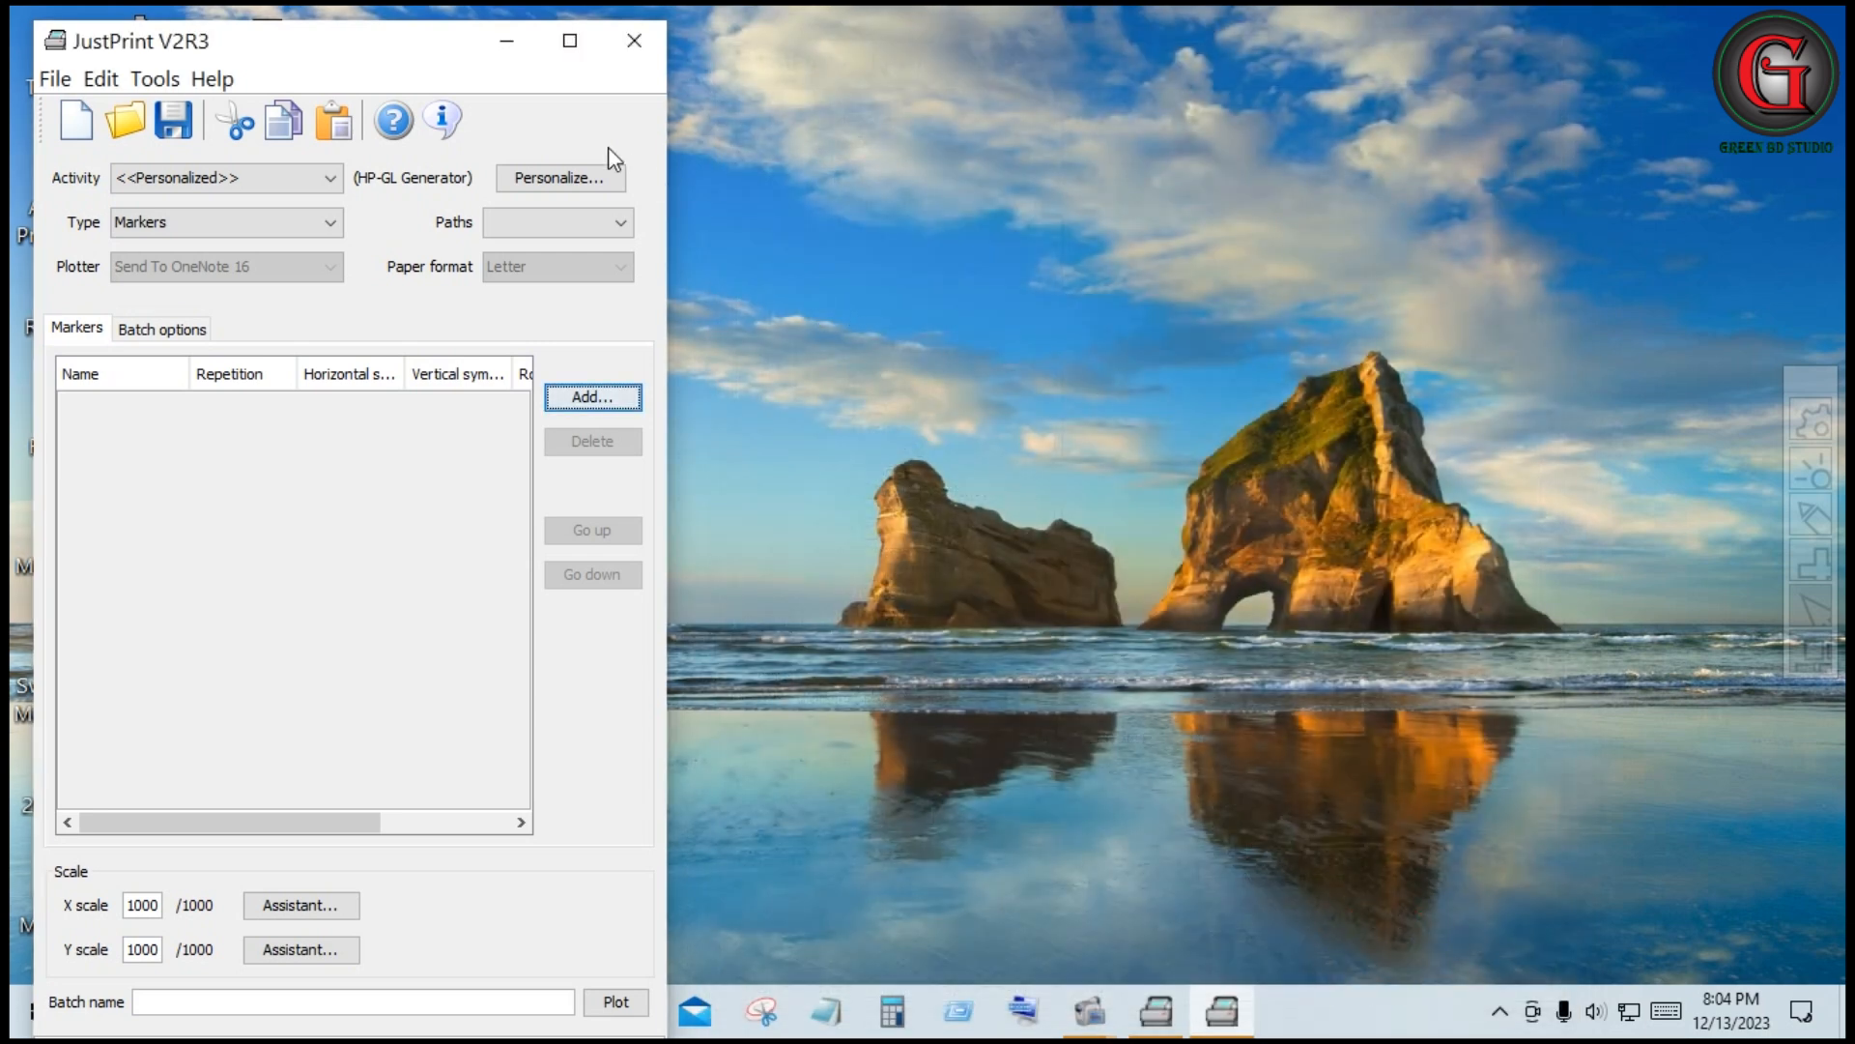
- Personalize the activity again by setting its Piece work folder to "long pant" on the PATTERN (J:) drive
left_click(566, 180)
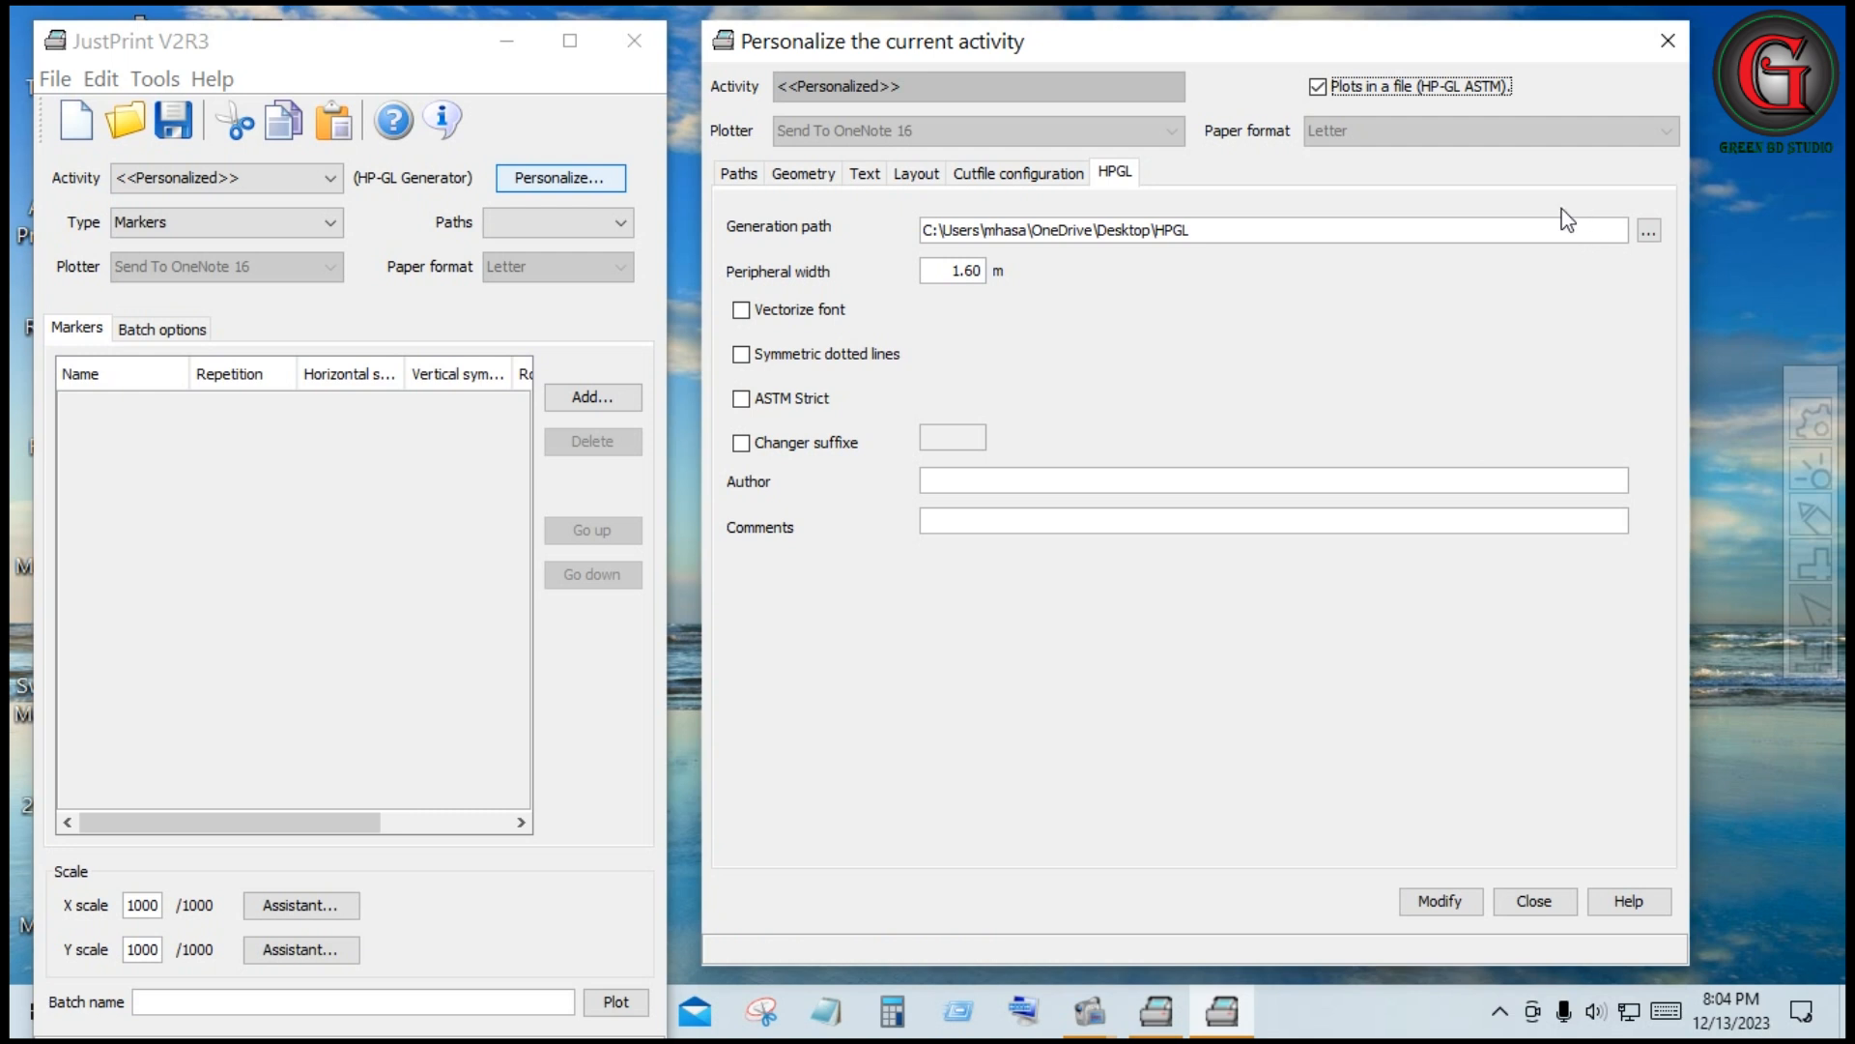
left_click(740, 173)
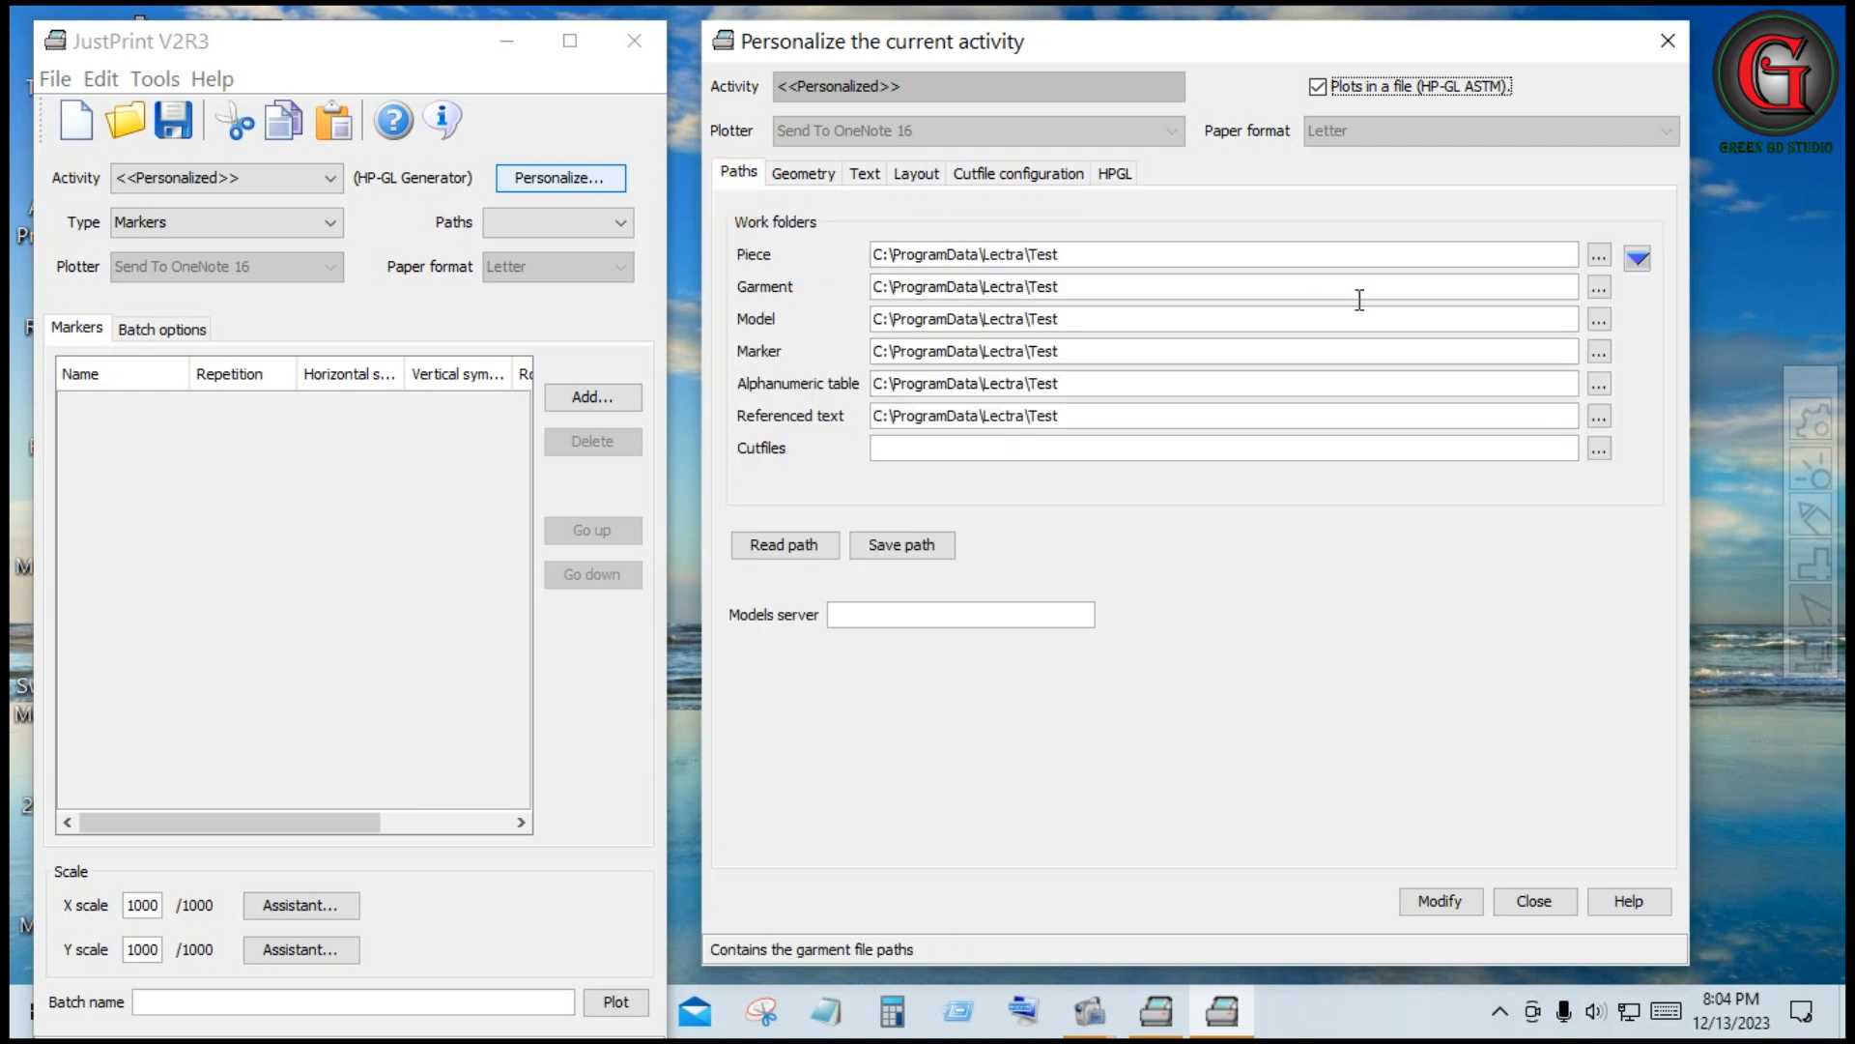
left_click(1599, 256)
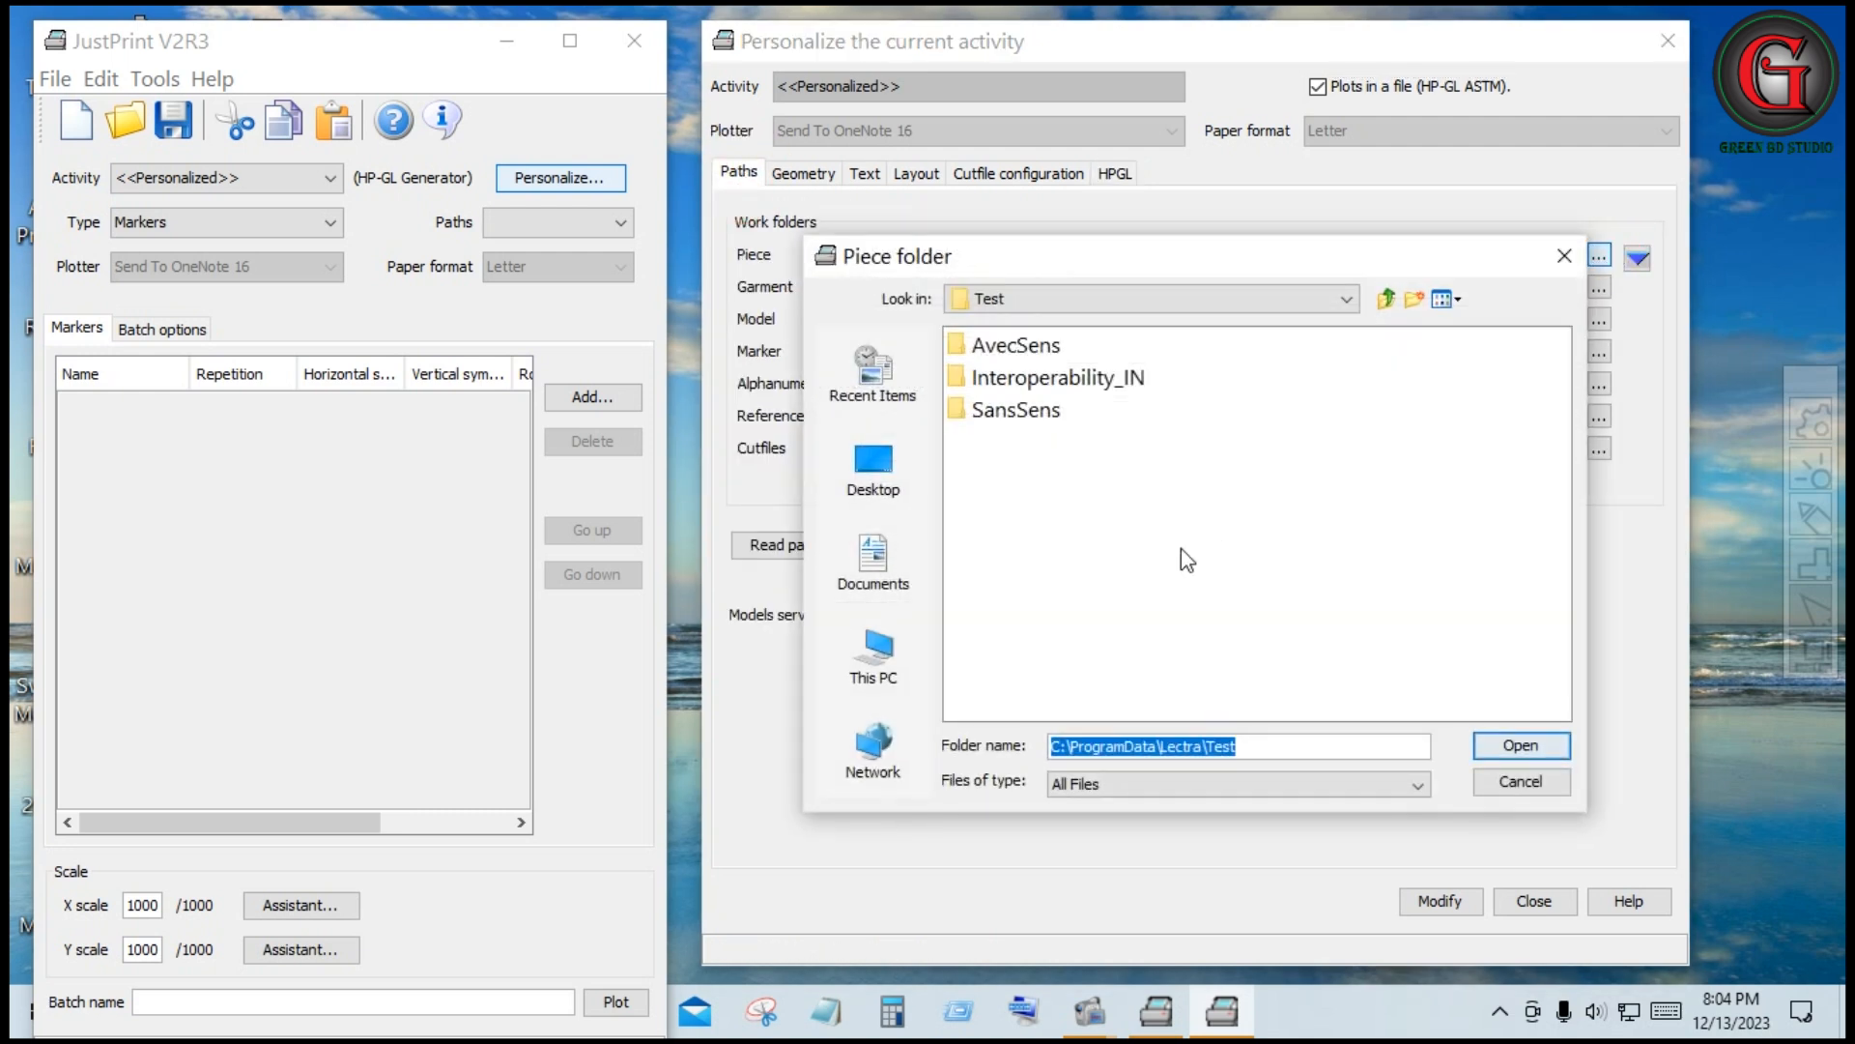
left_click(880, 623)
left_click(1239, 421)
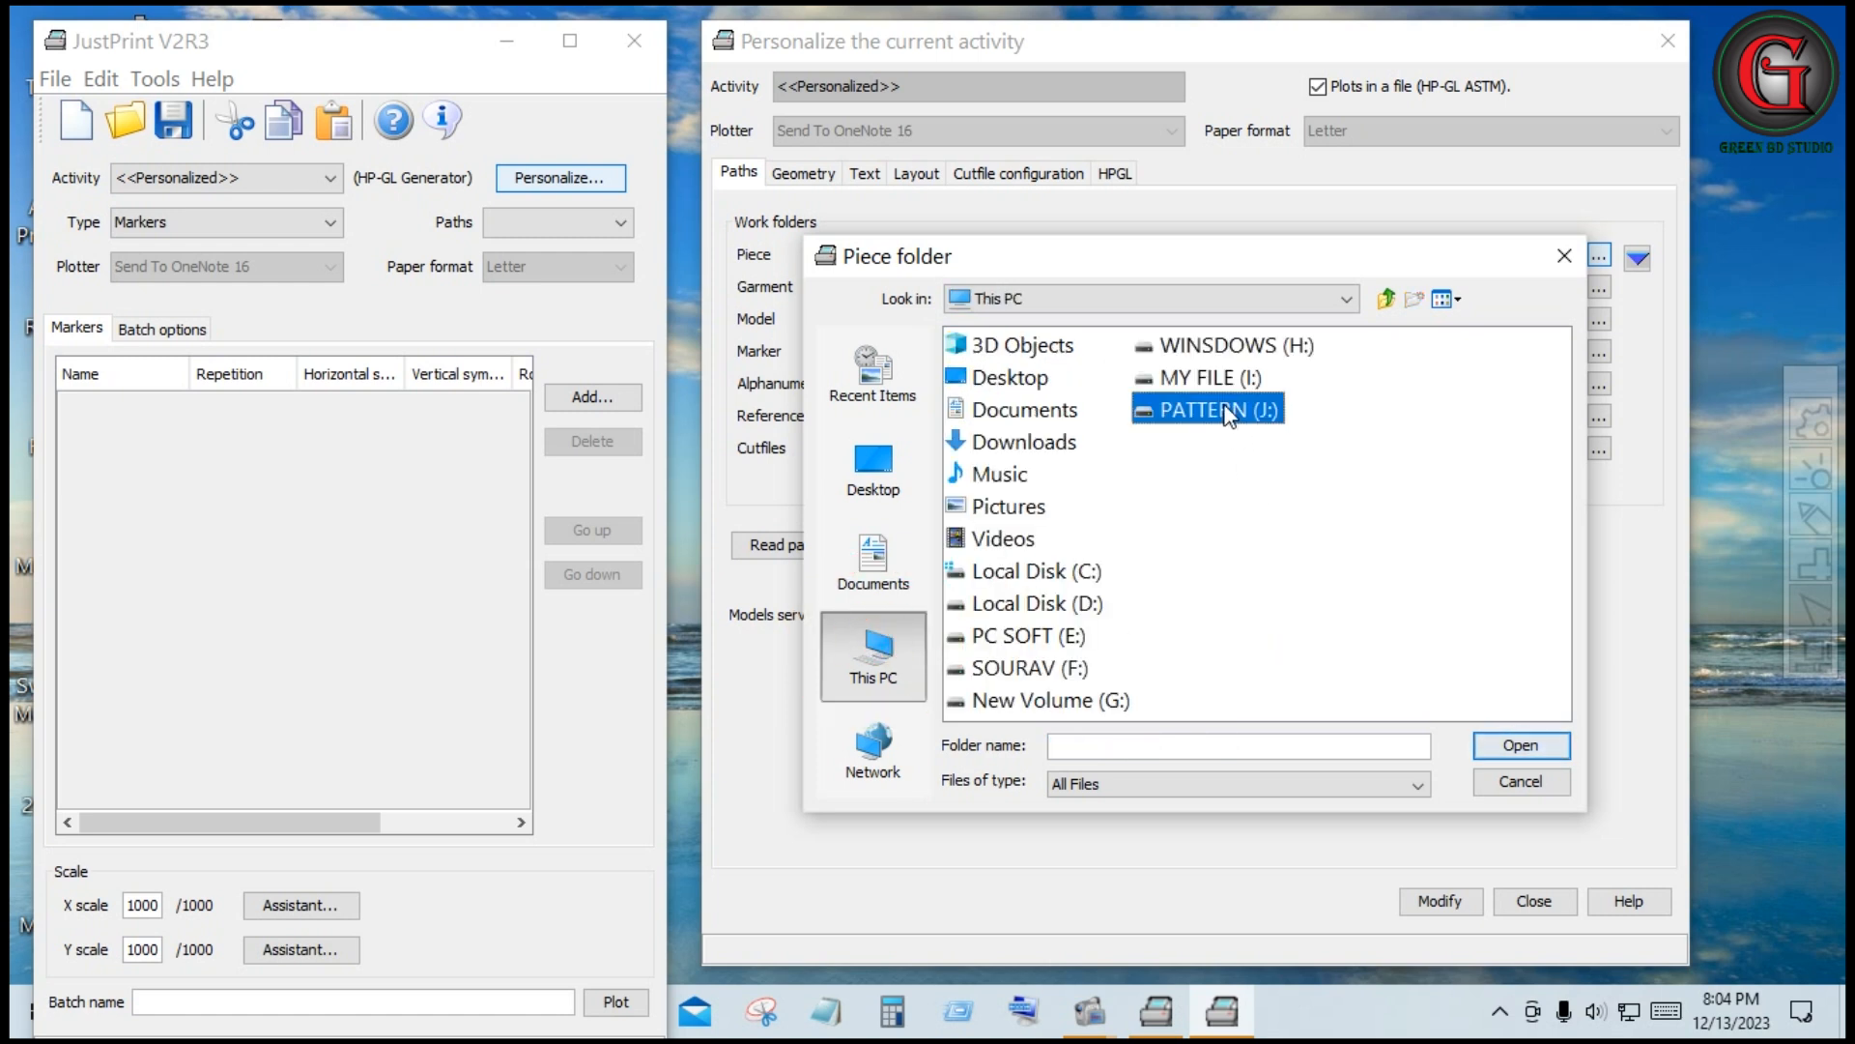
key("Return")
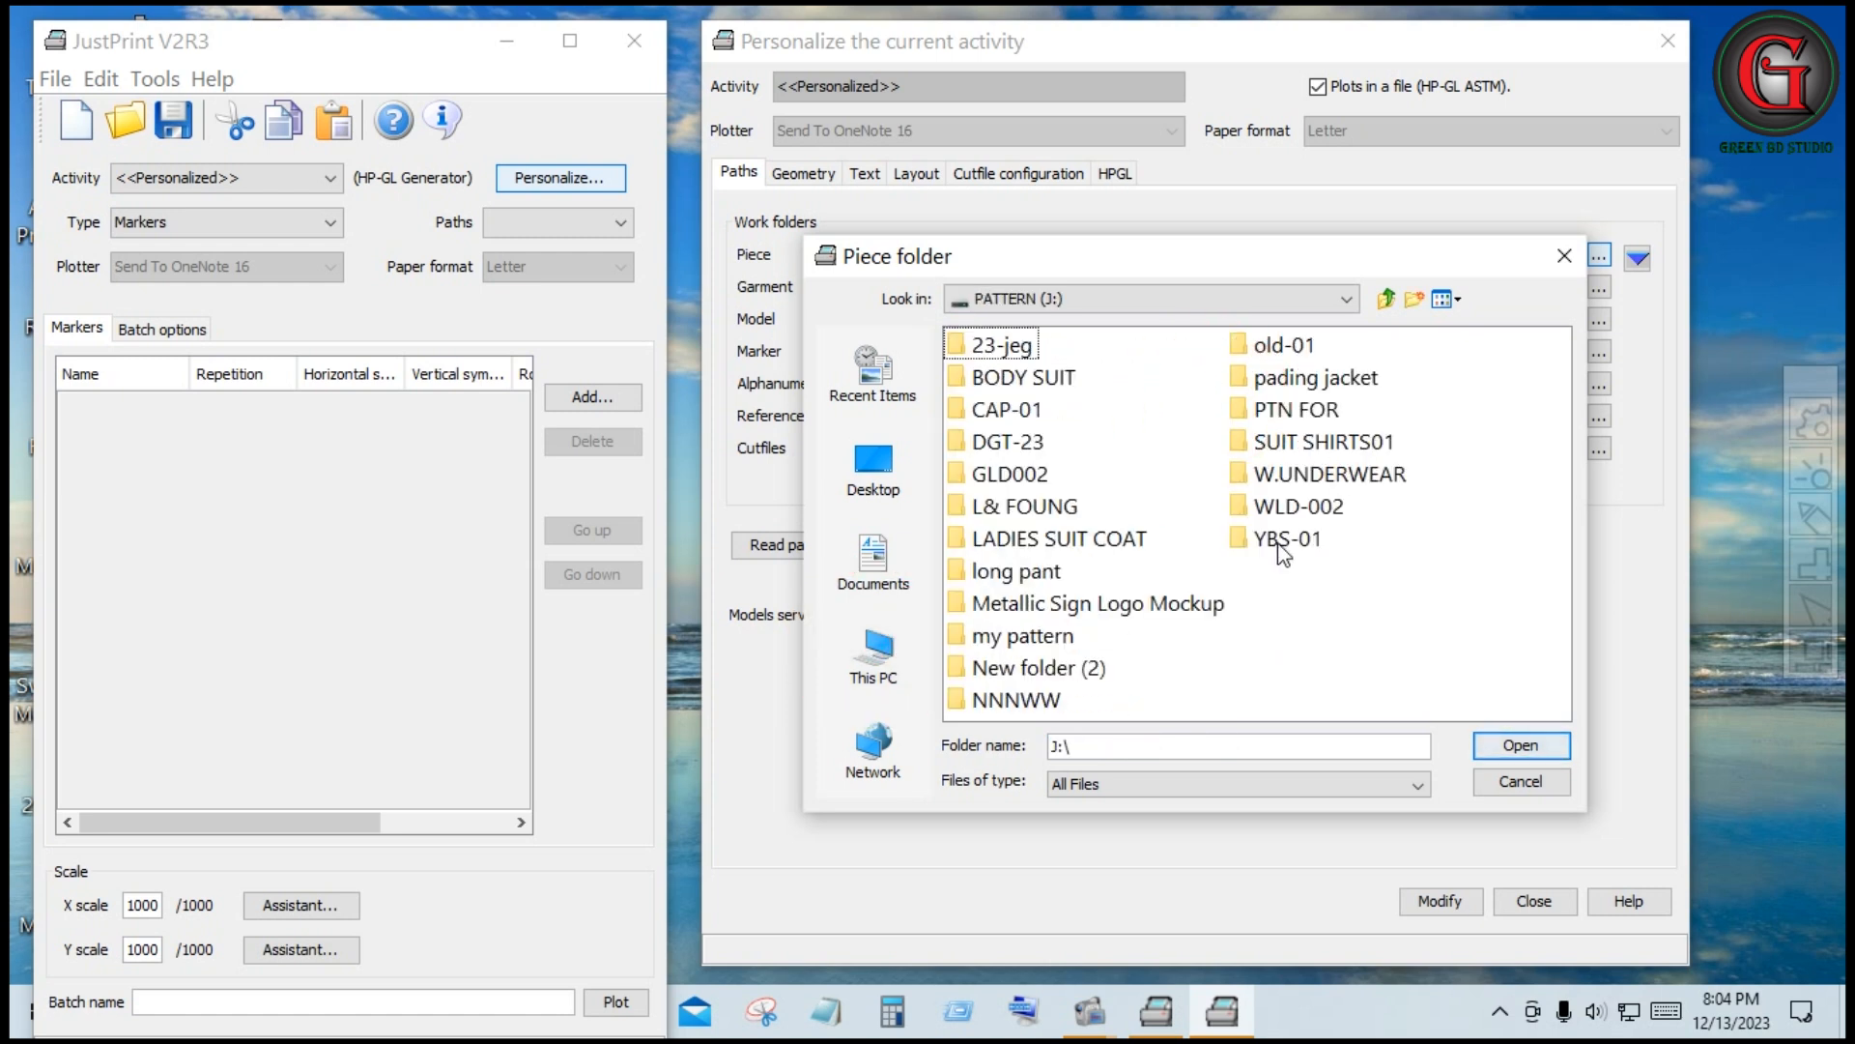
left_click(1039, 572)
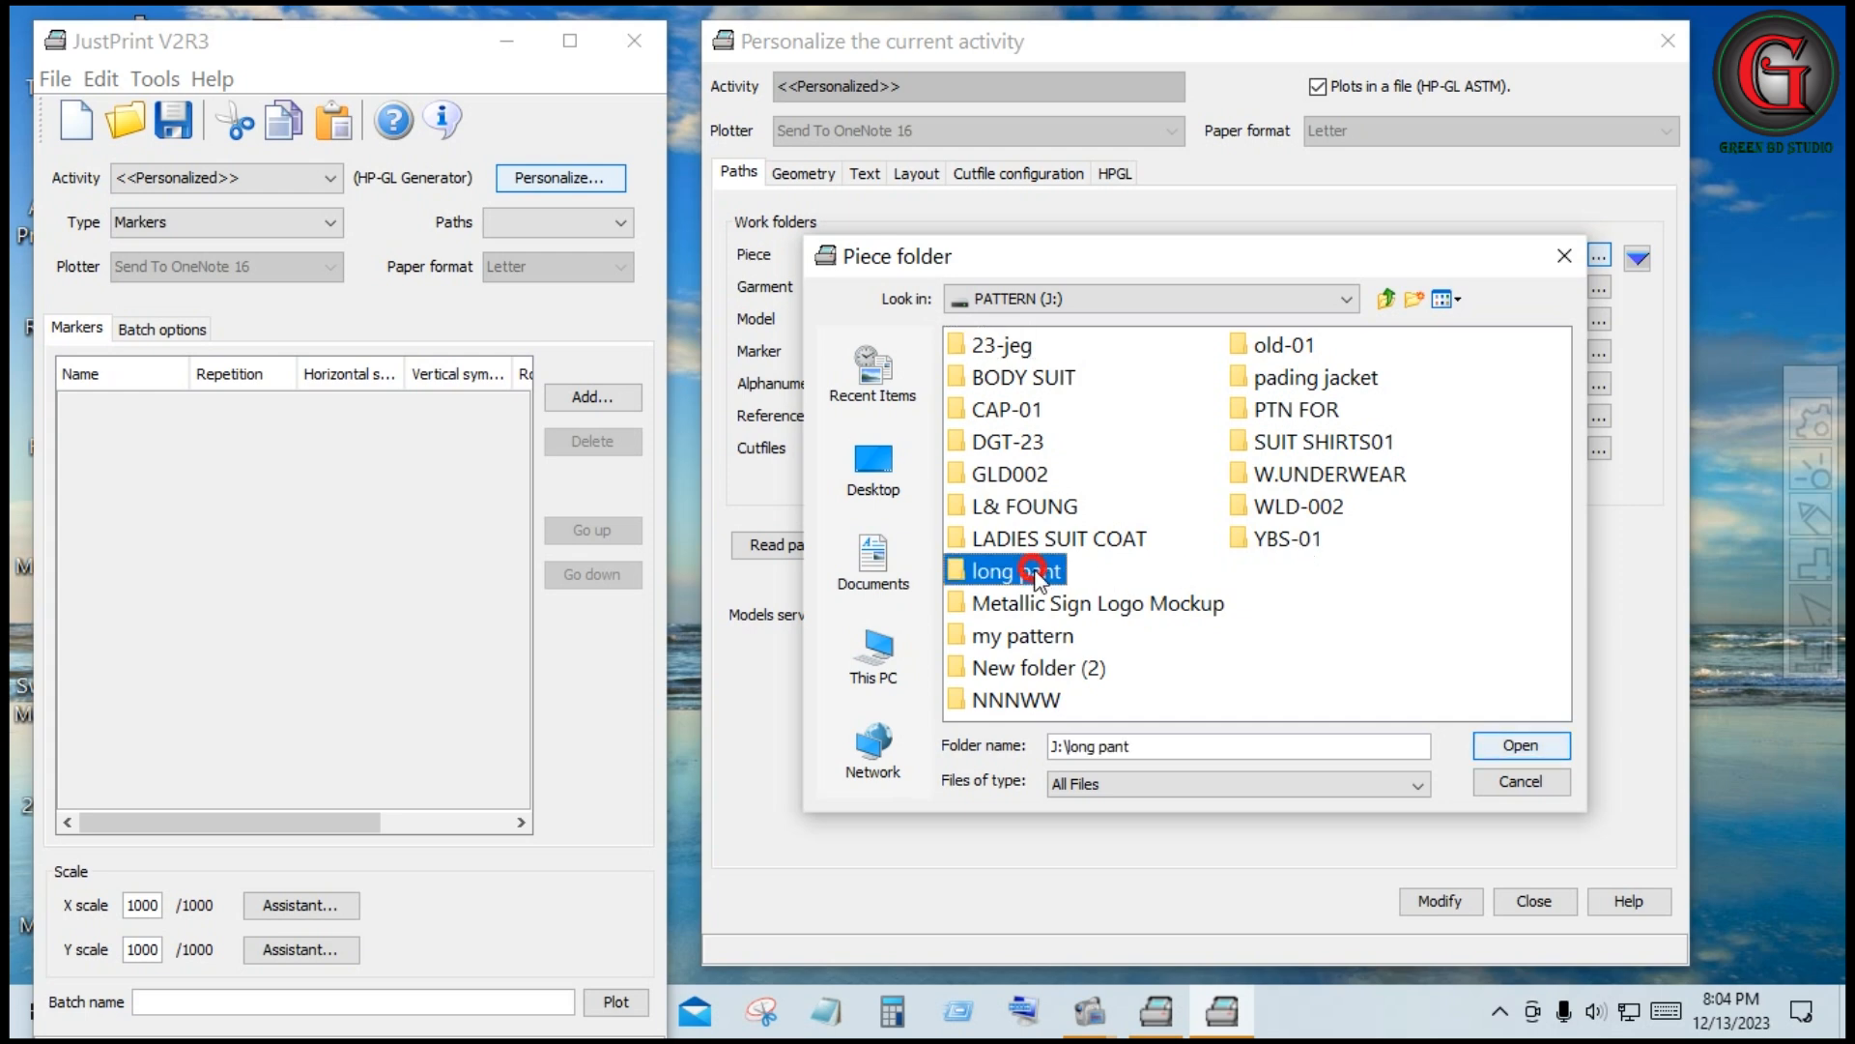
left_click(1525, 746)
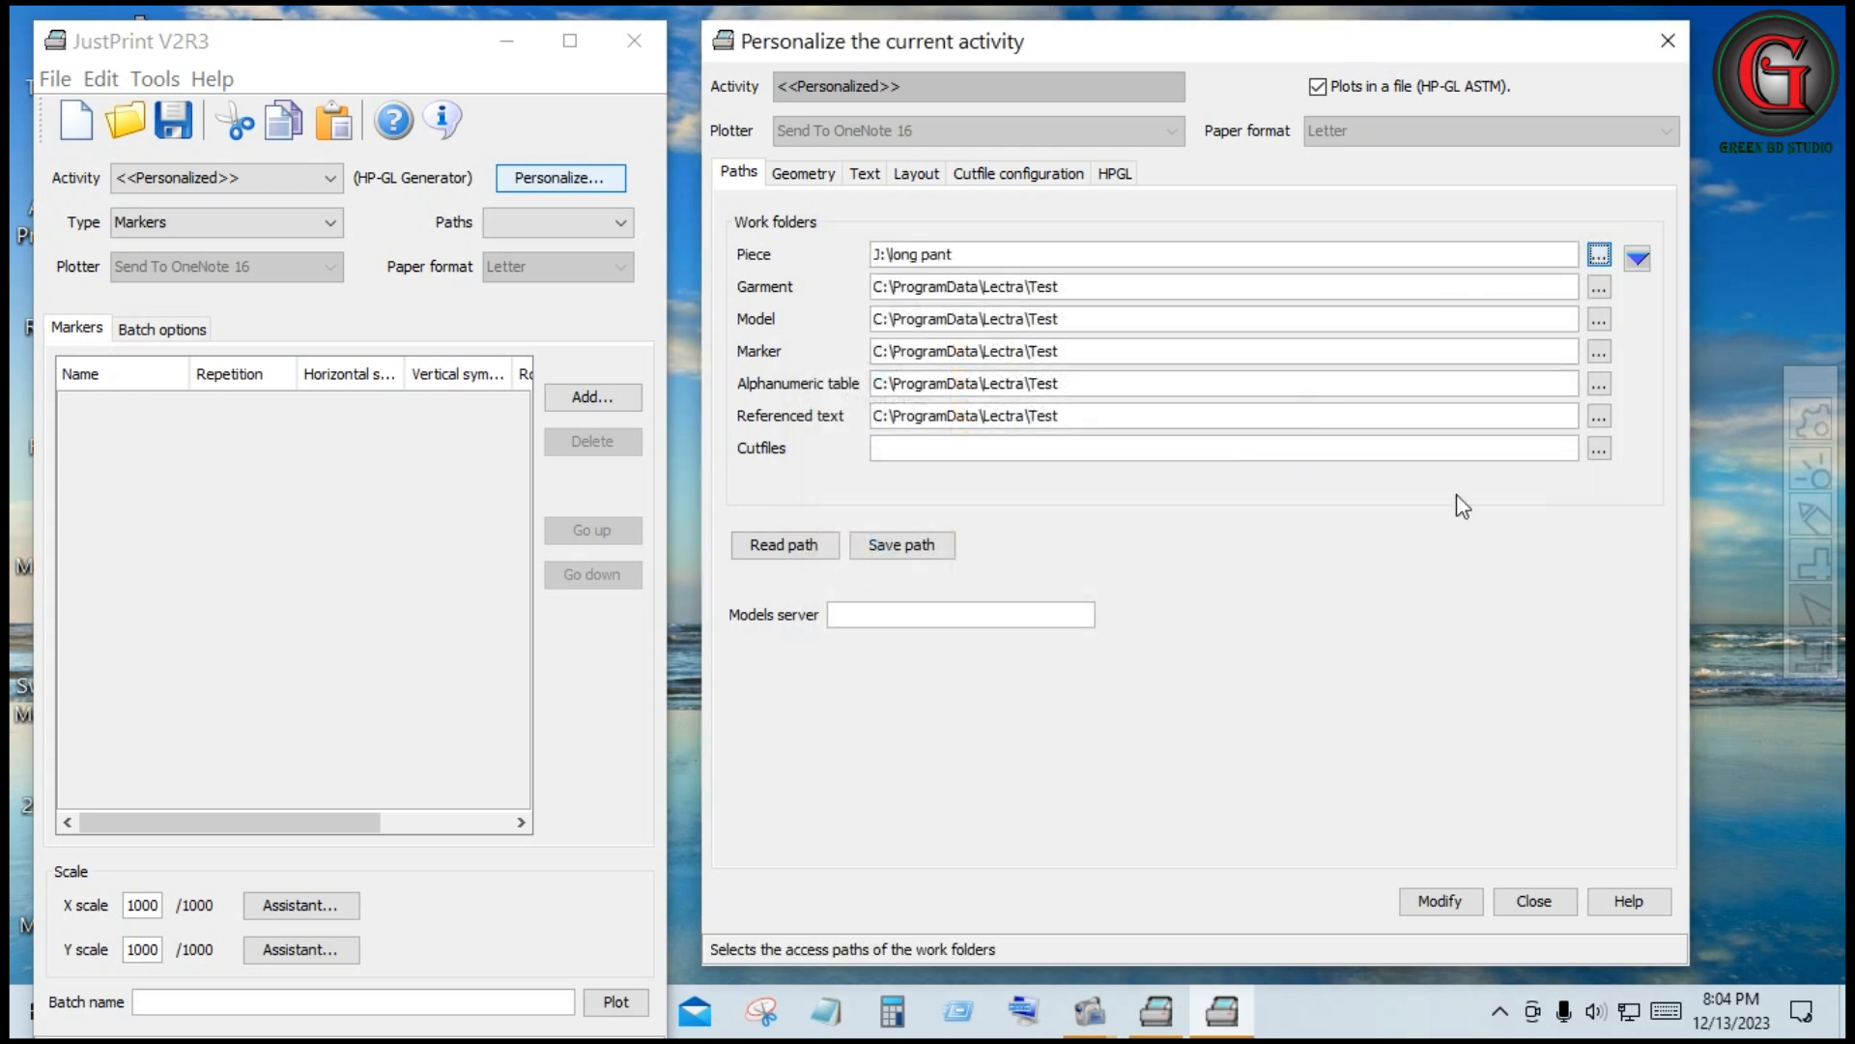
- Copy the Piece path J:\long pant to all the other work folders and apply the modification to the activity
left_click(1637, 258)
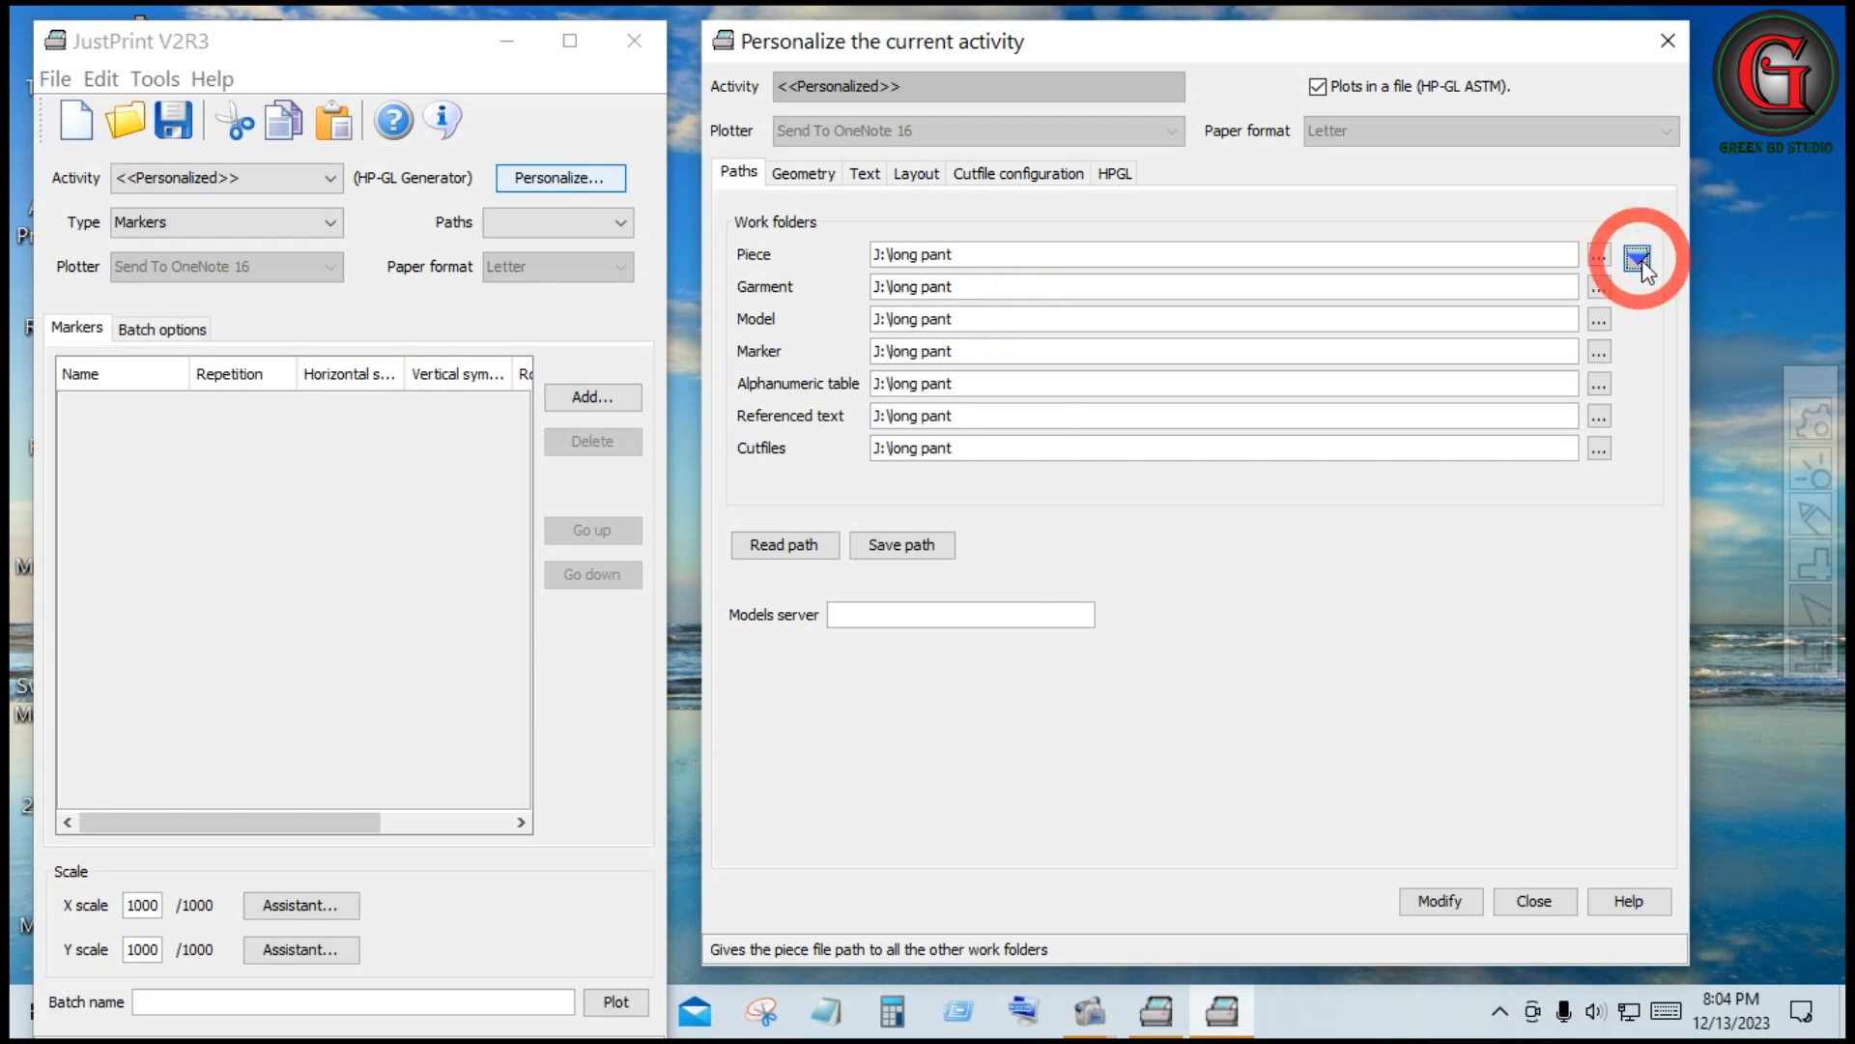
left_click(1438, 906)
left_click(1535, 907)
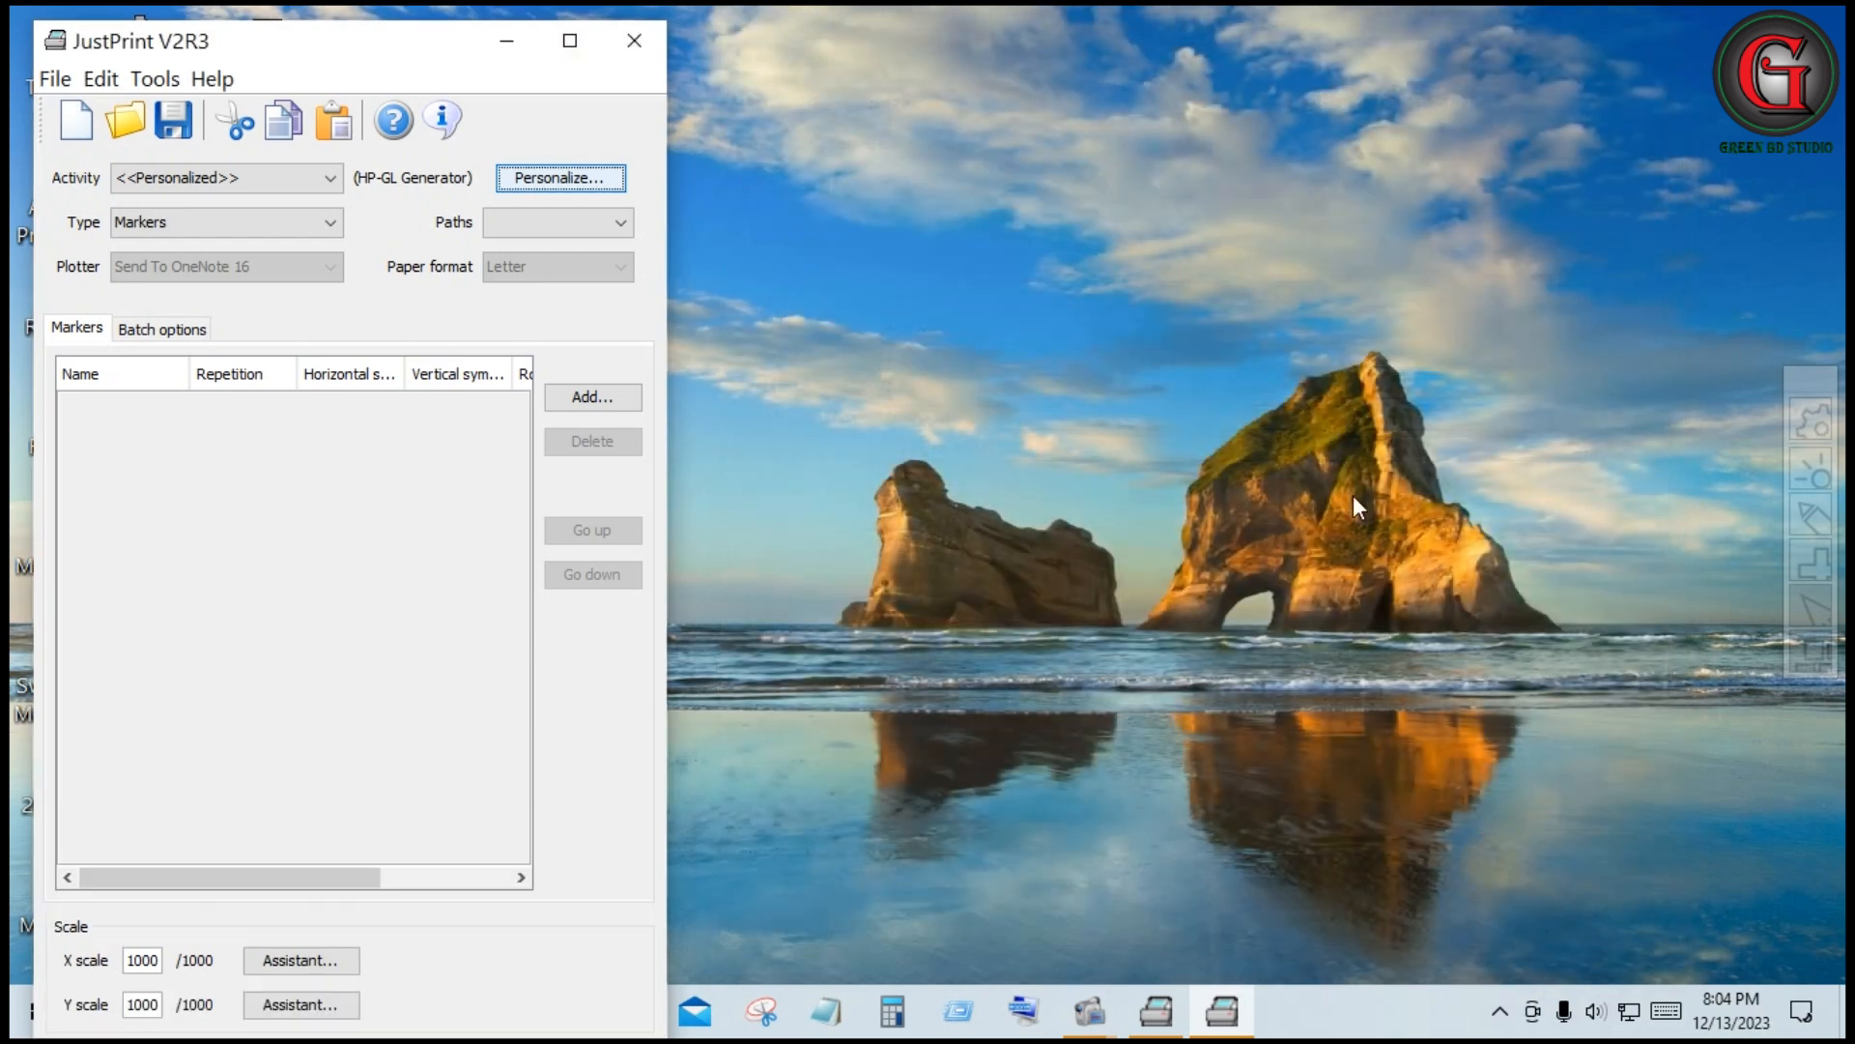
- Add the marker files "pant-01 .check mar.PLX" and "pant-01 all.g.all way.PLX" to the batch and close the file selection
left_click(592, 396)
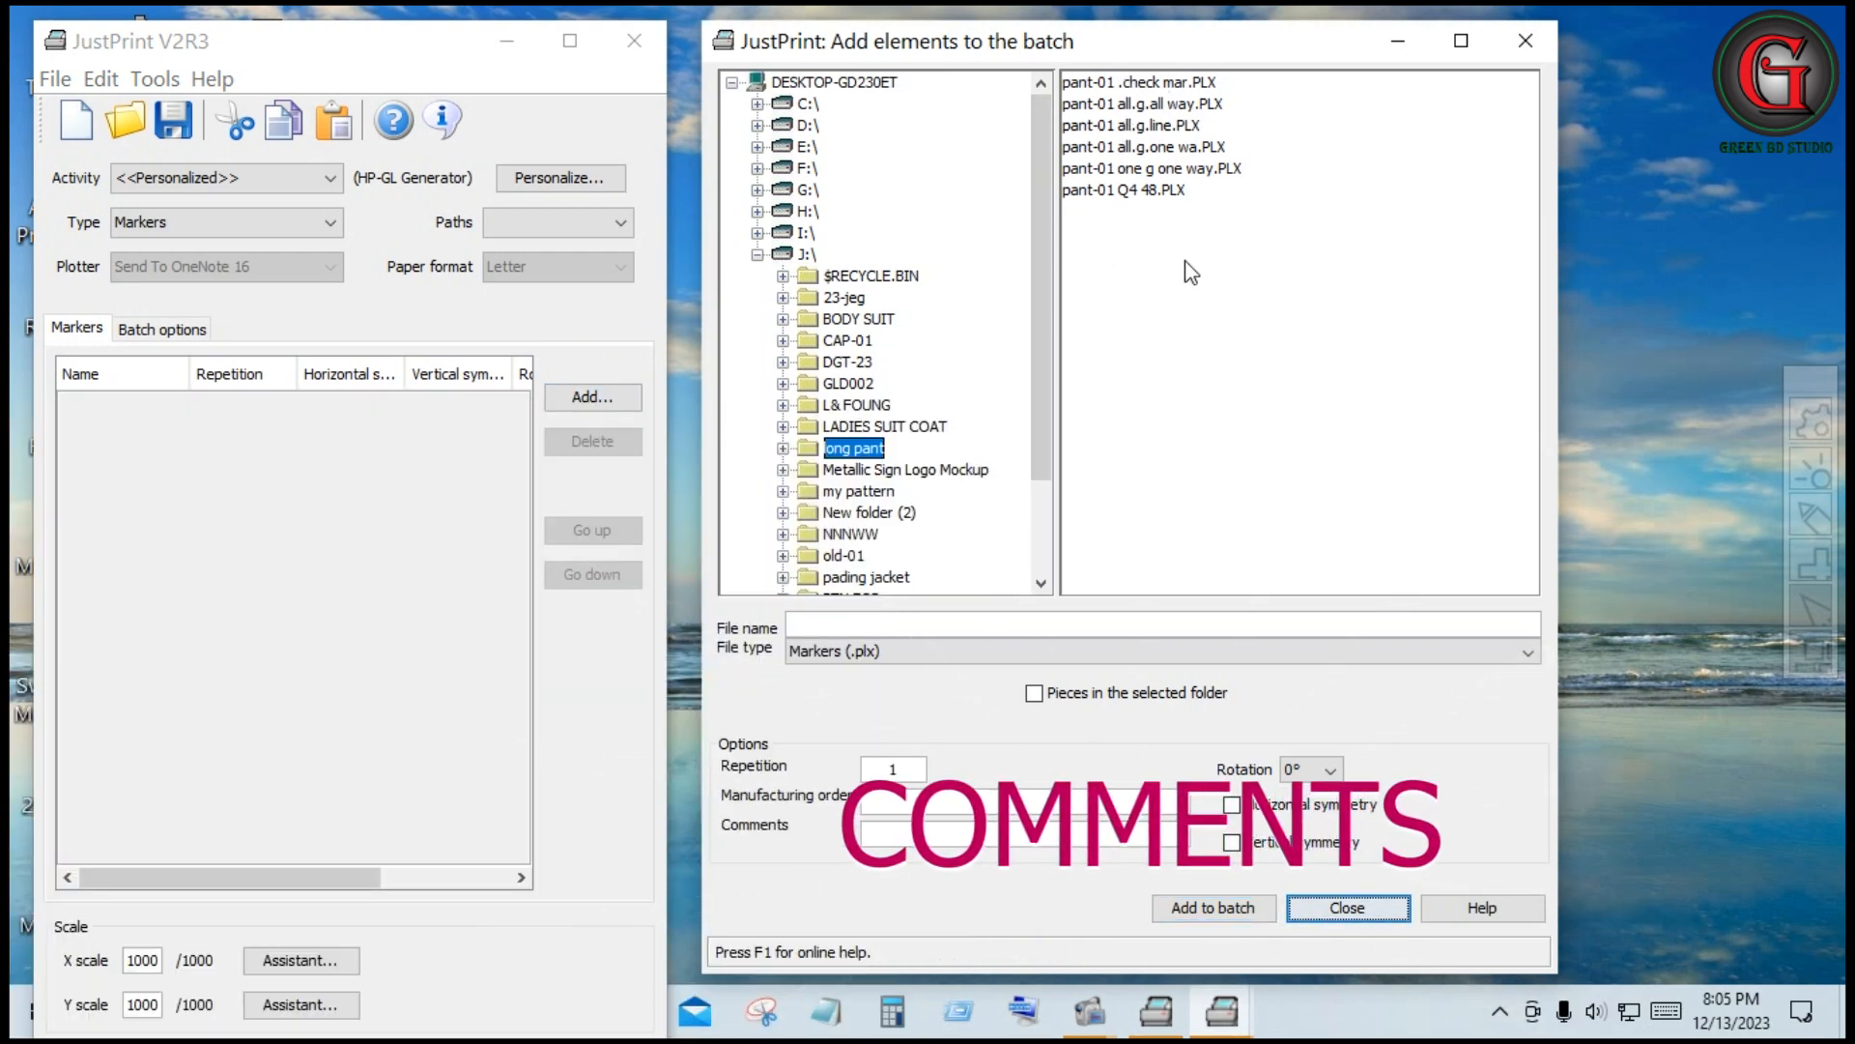
left_click(1272, 256)
left_click_drag(1265, 244, 1123, 301)
left_click(1124, 311)
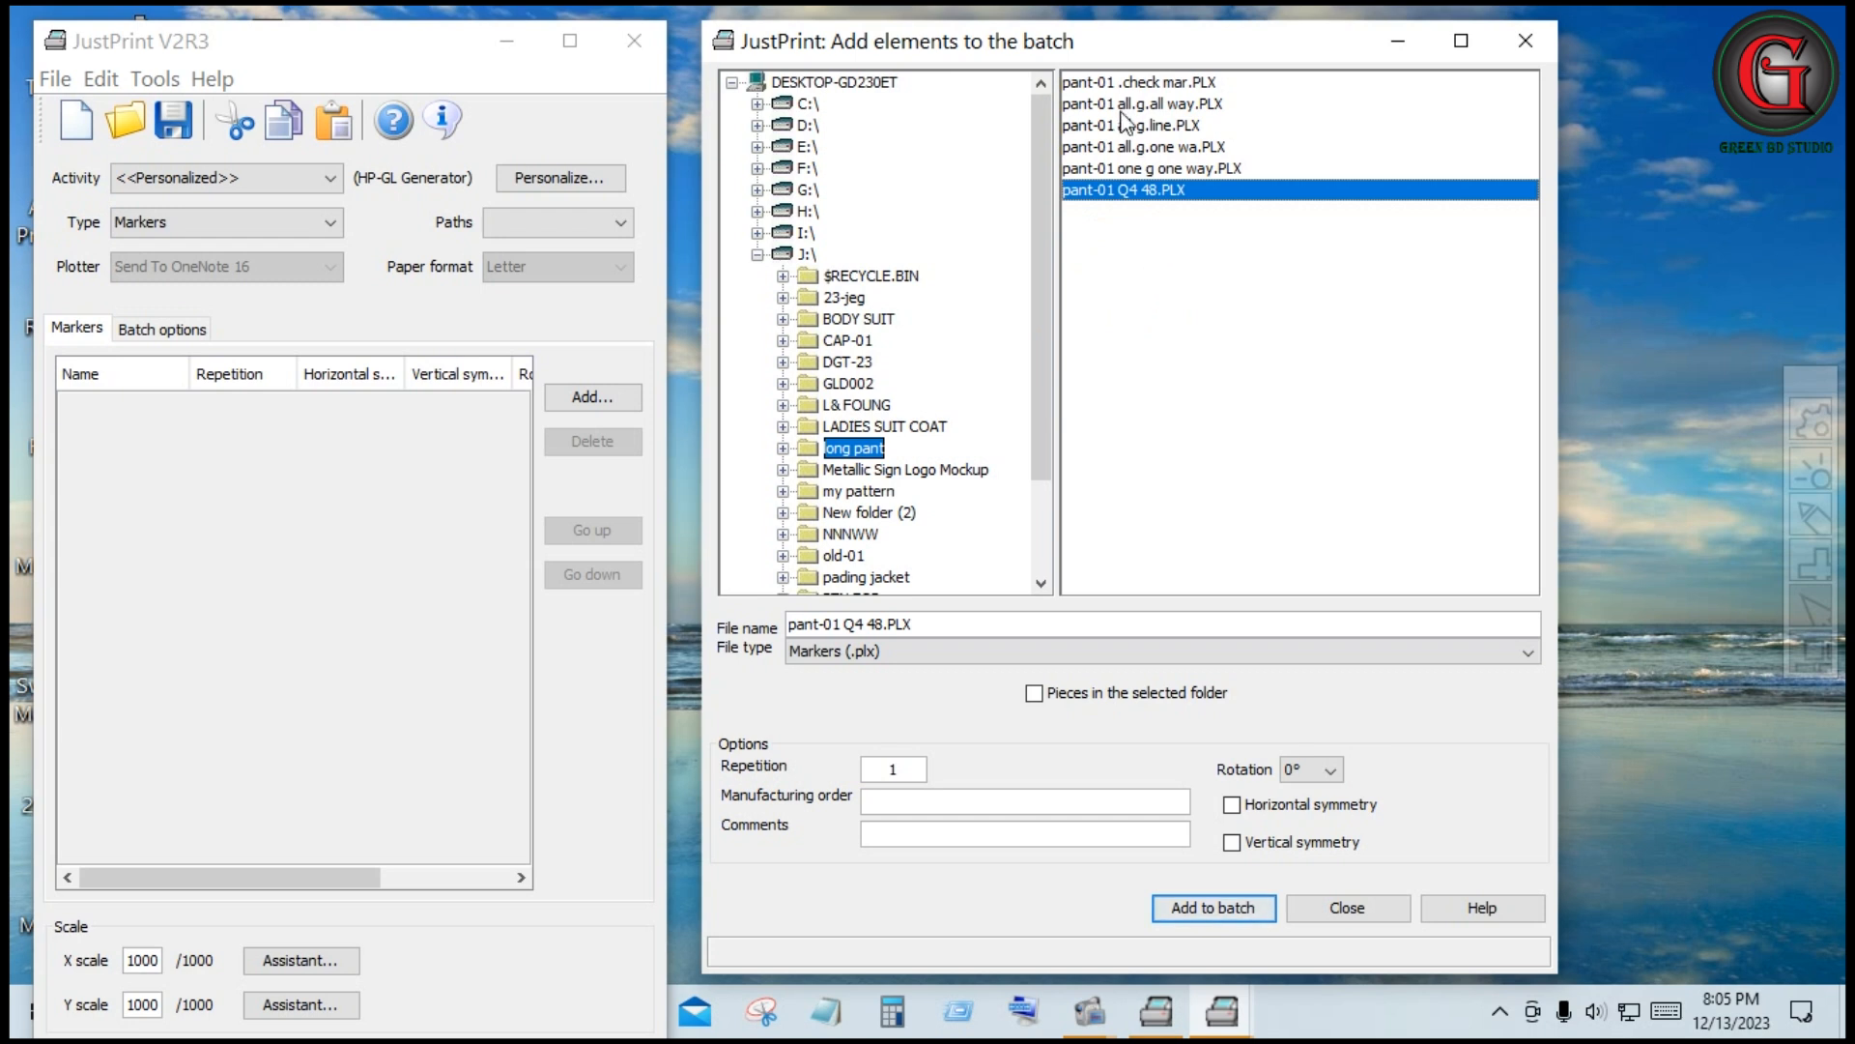
left_click(1107, 83, "ctrl")
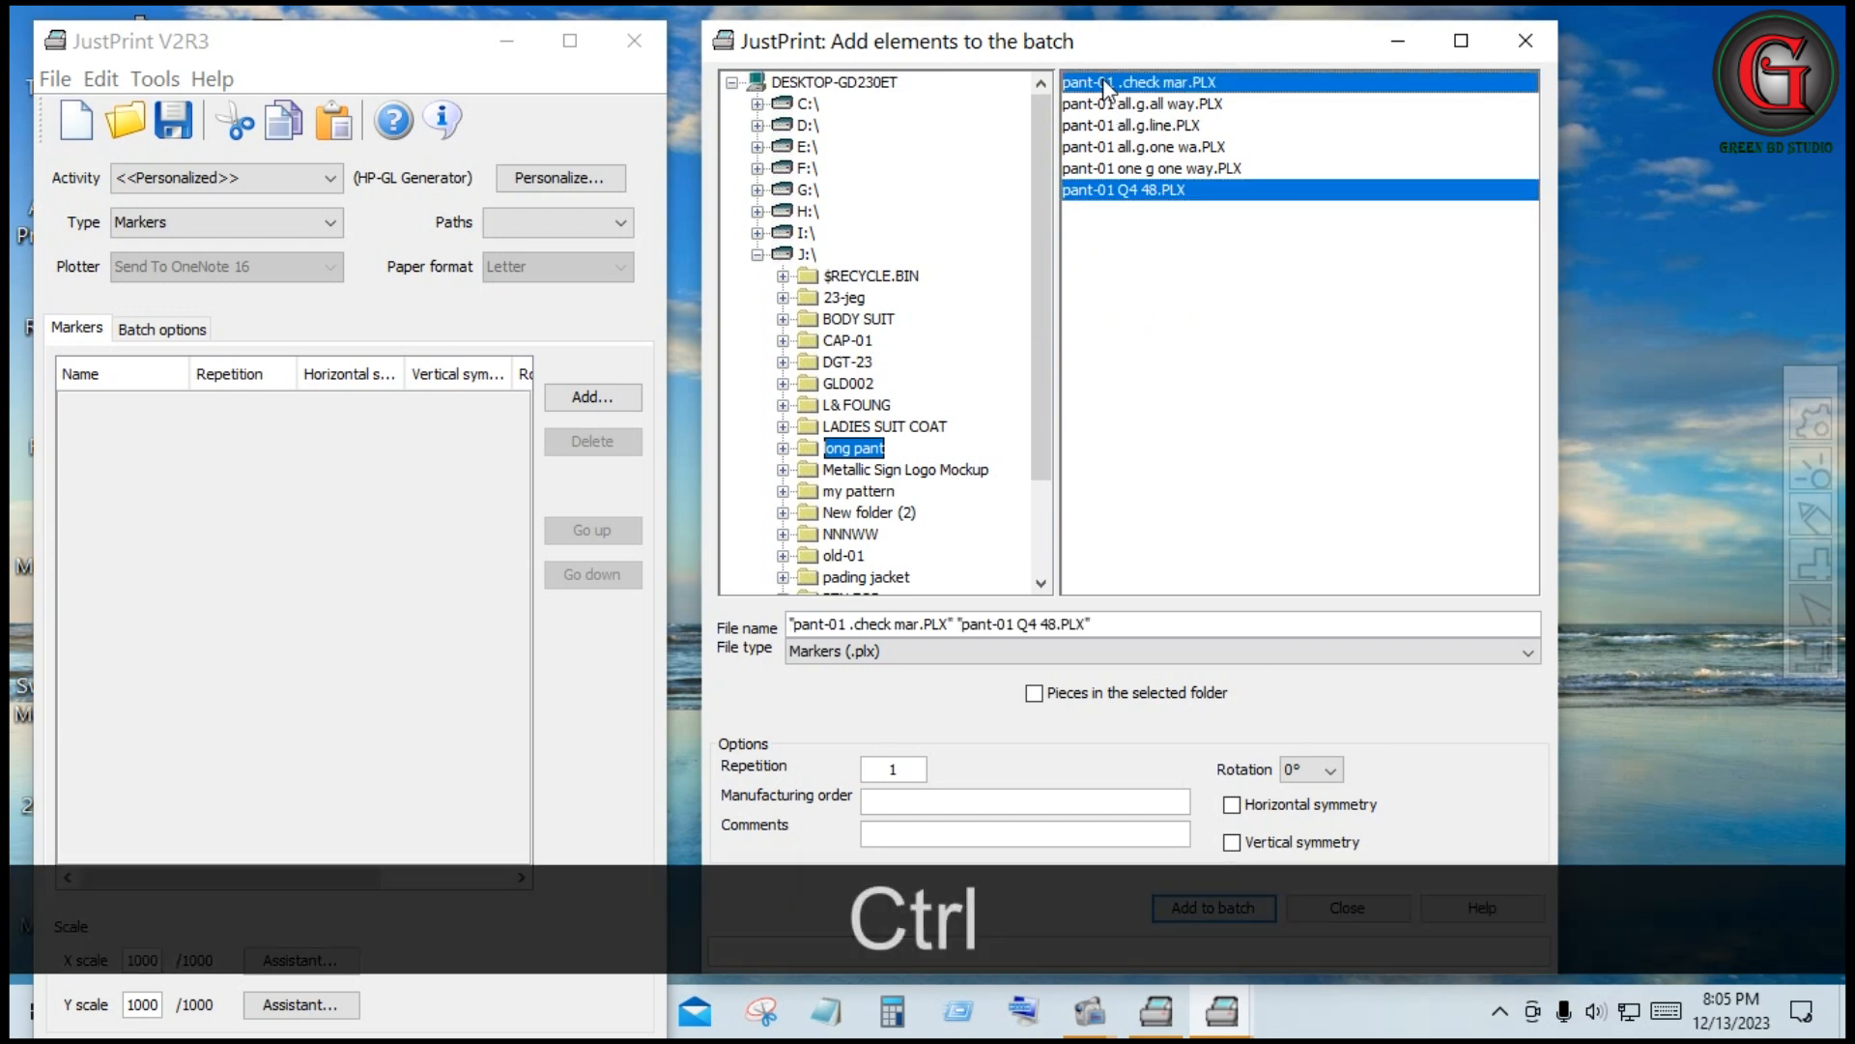
left_click(1110, 103, "ctrl")
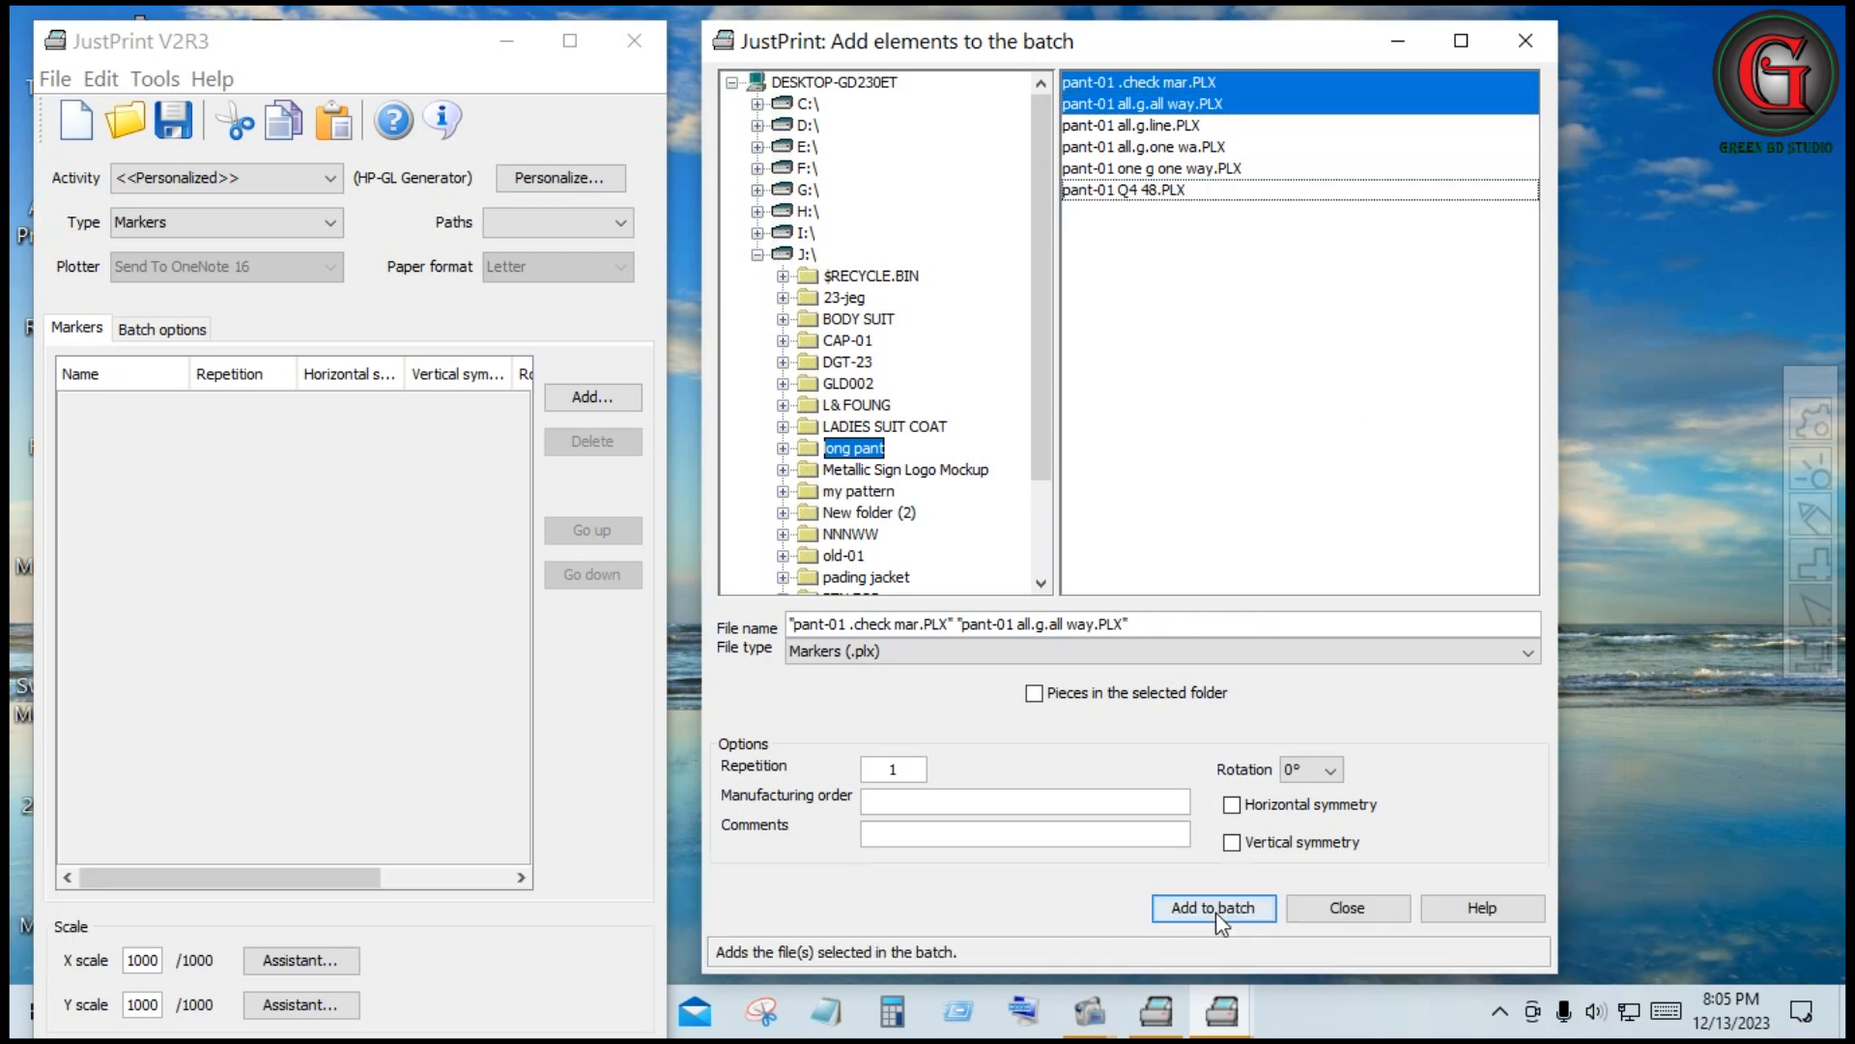
left_click(1220, 913)
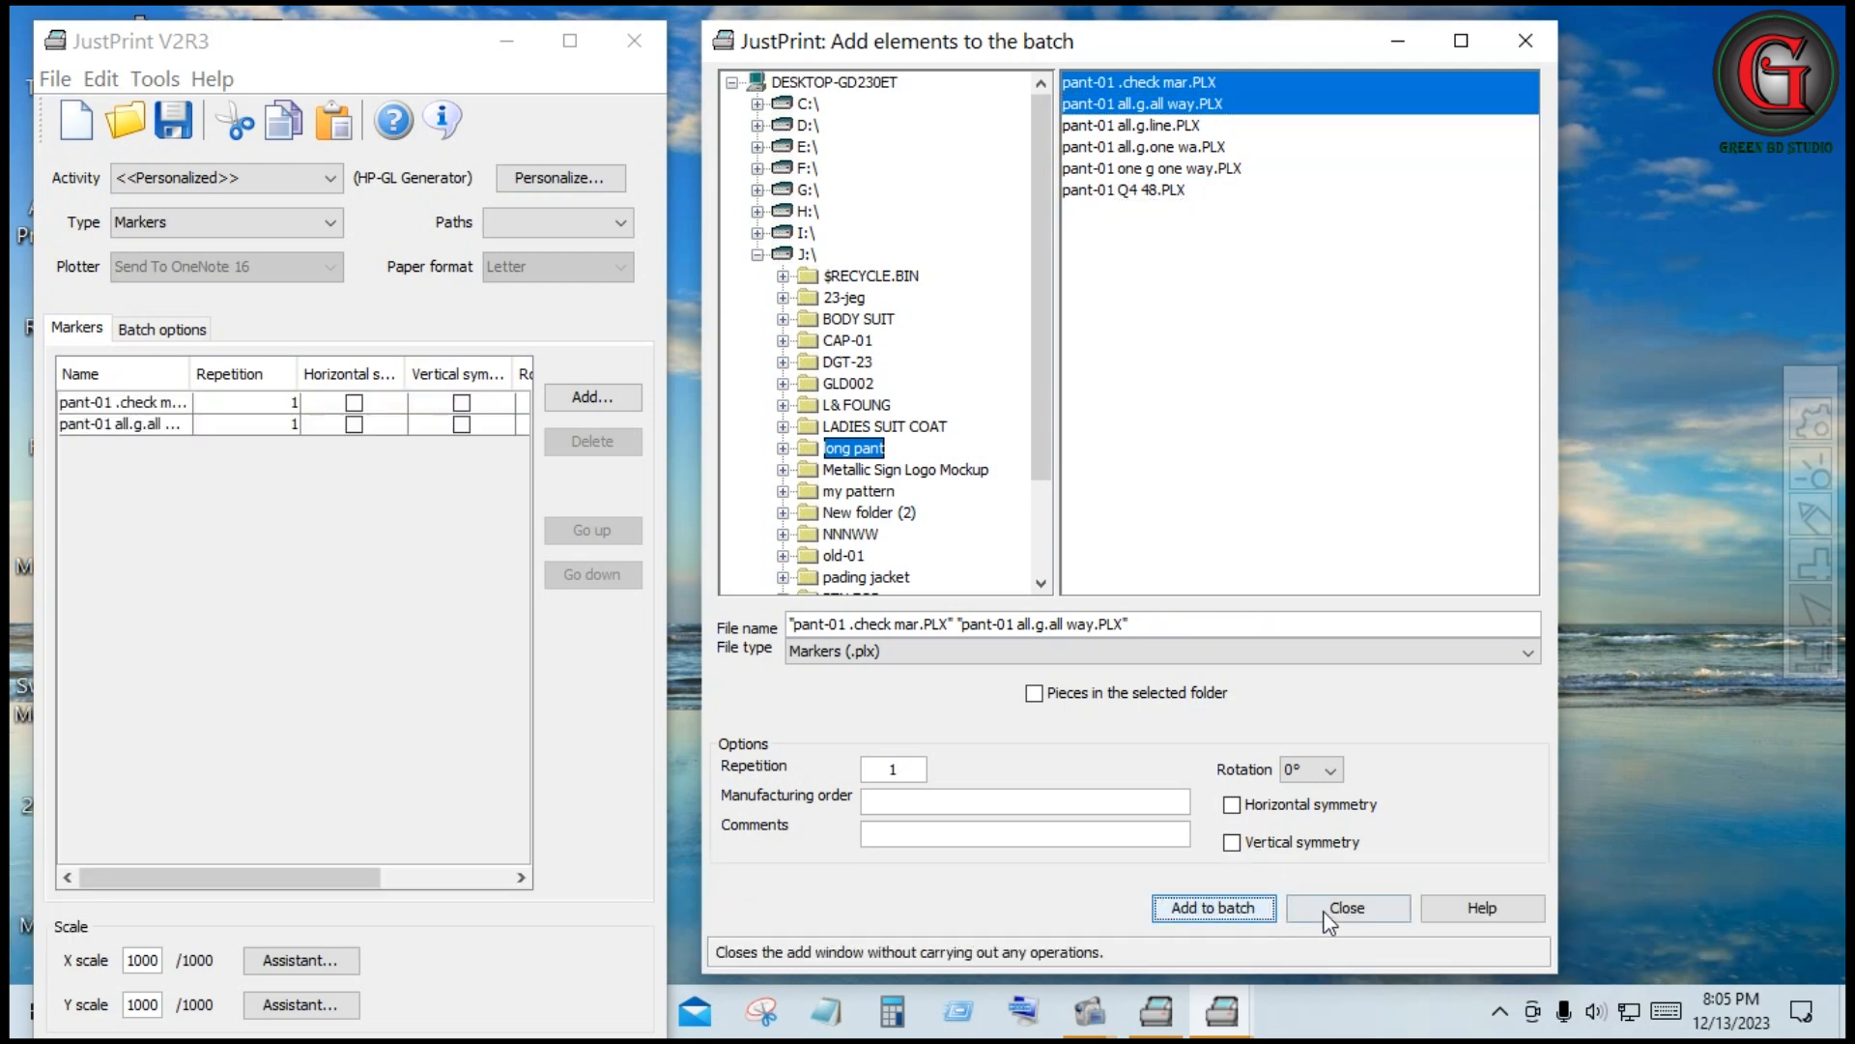
left_click(1349, 908)
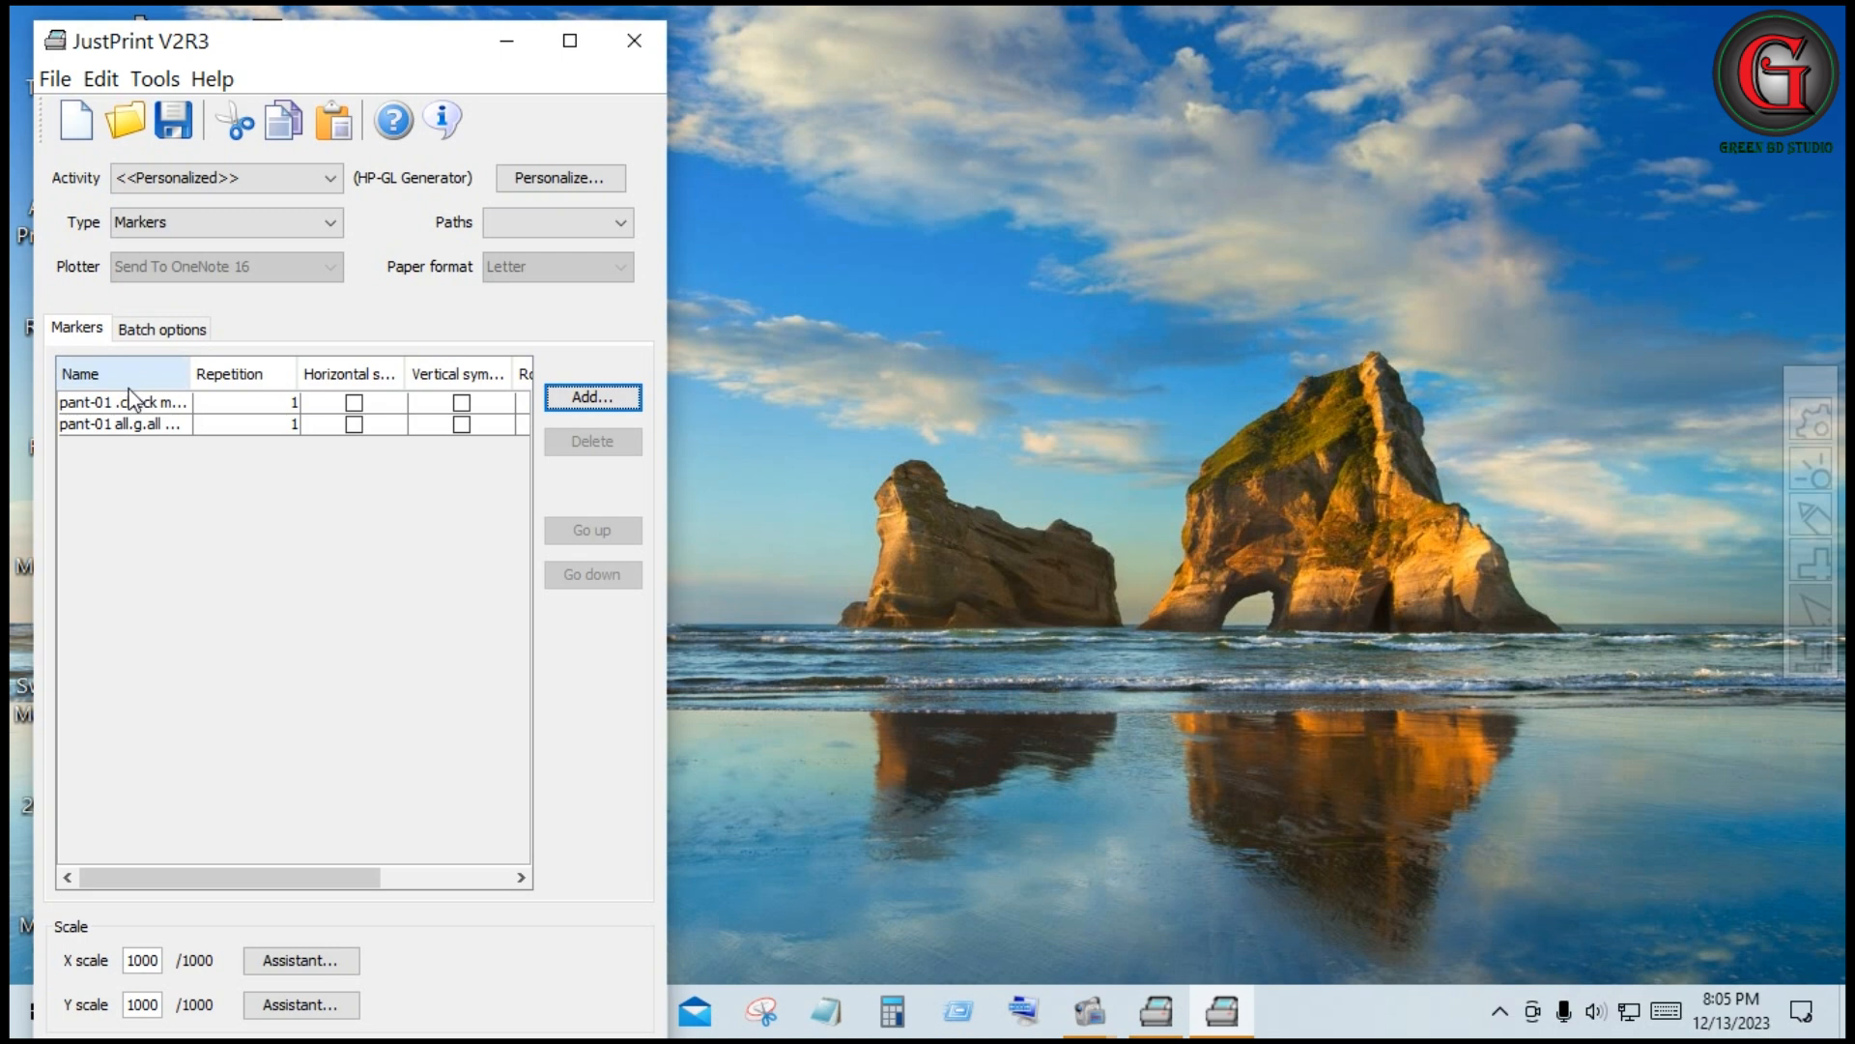
- Maximize the JustPrint window and send the batch with the two pant-01 markers to be plotted
left_click(114, 408)
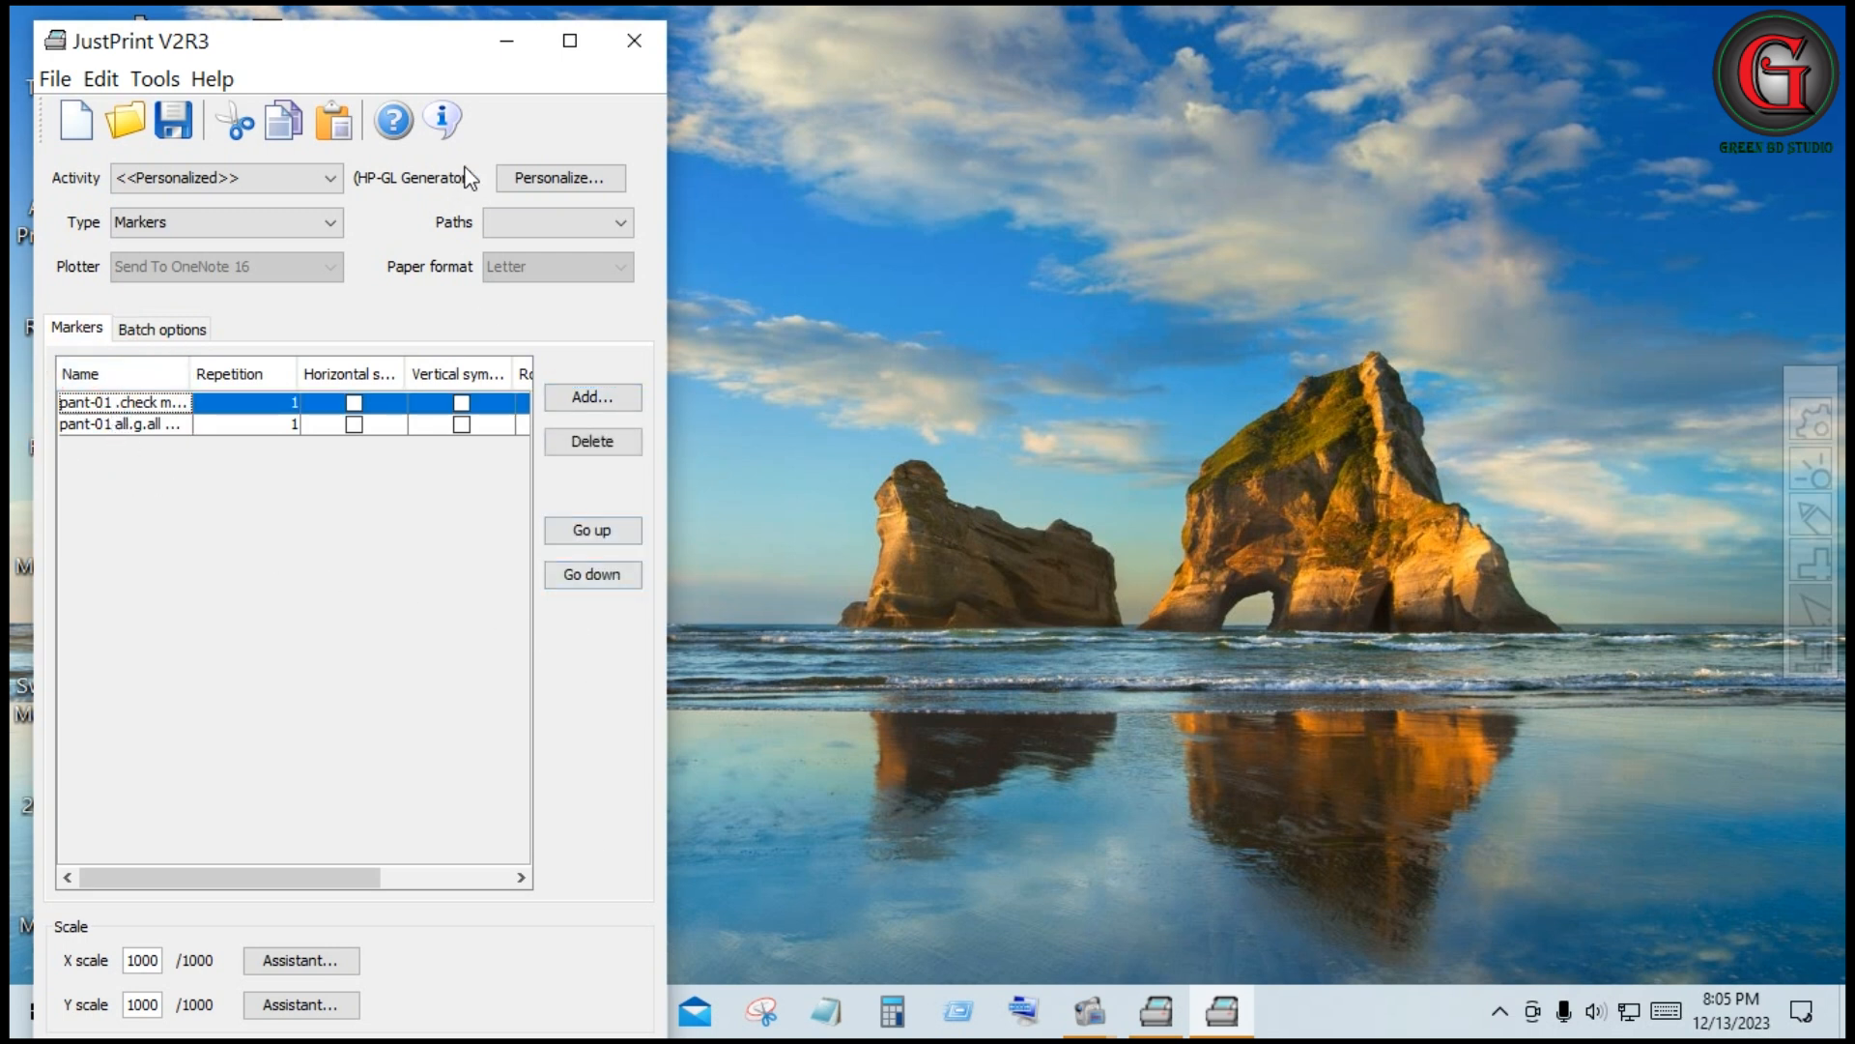
left_click(572, 43)
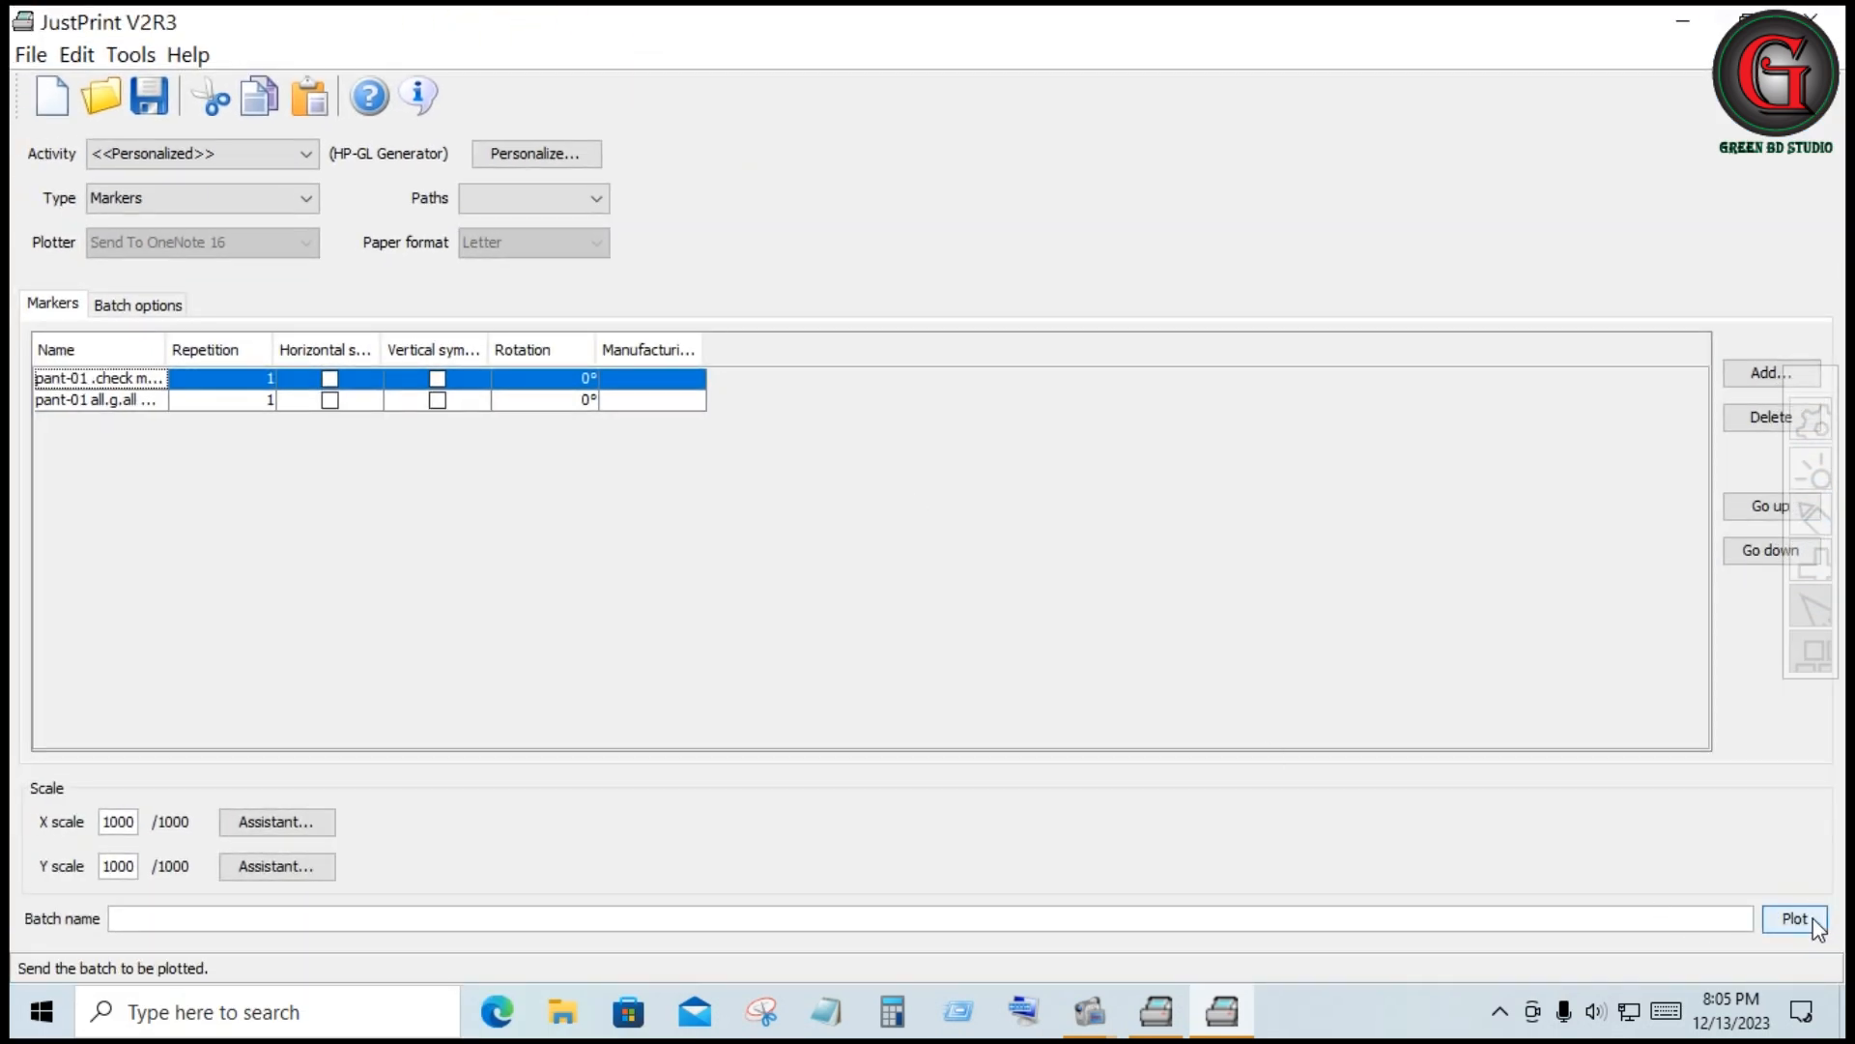
left_click(1807, 920)
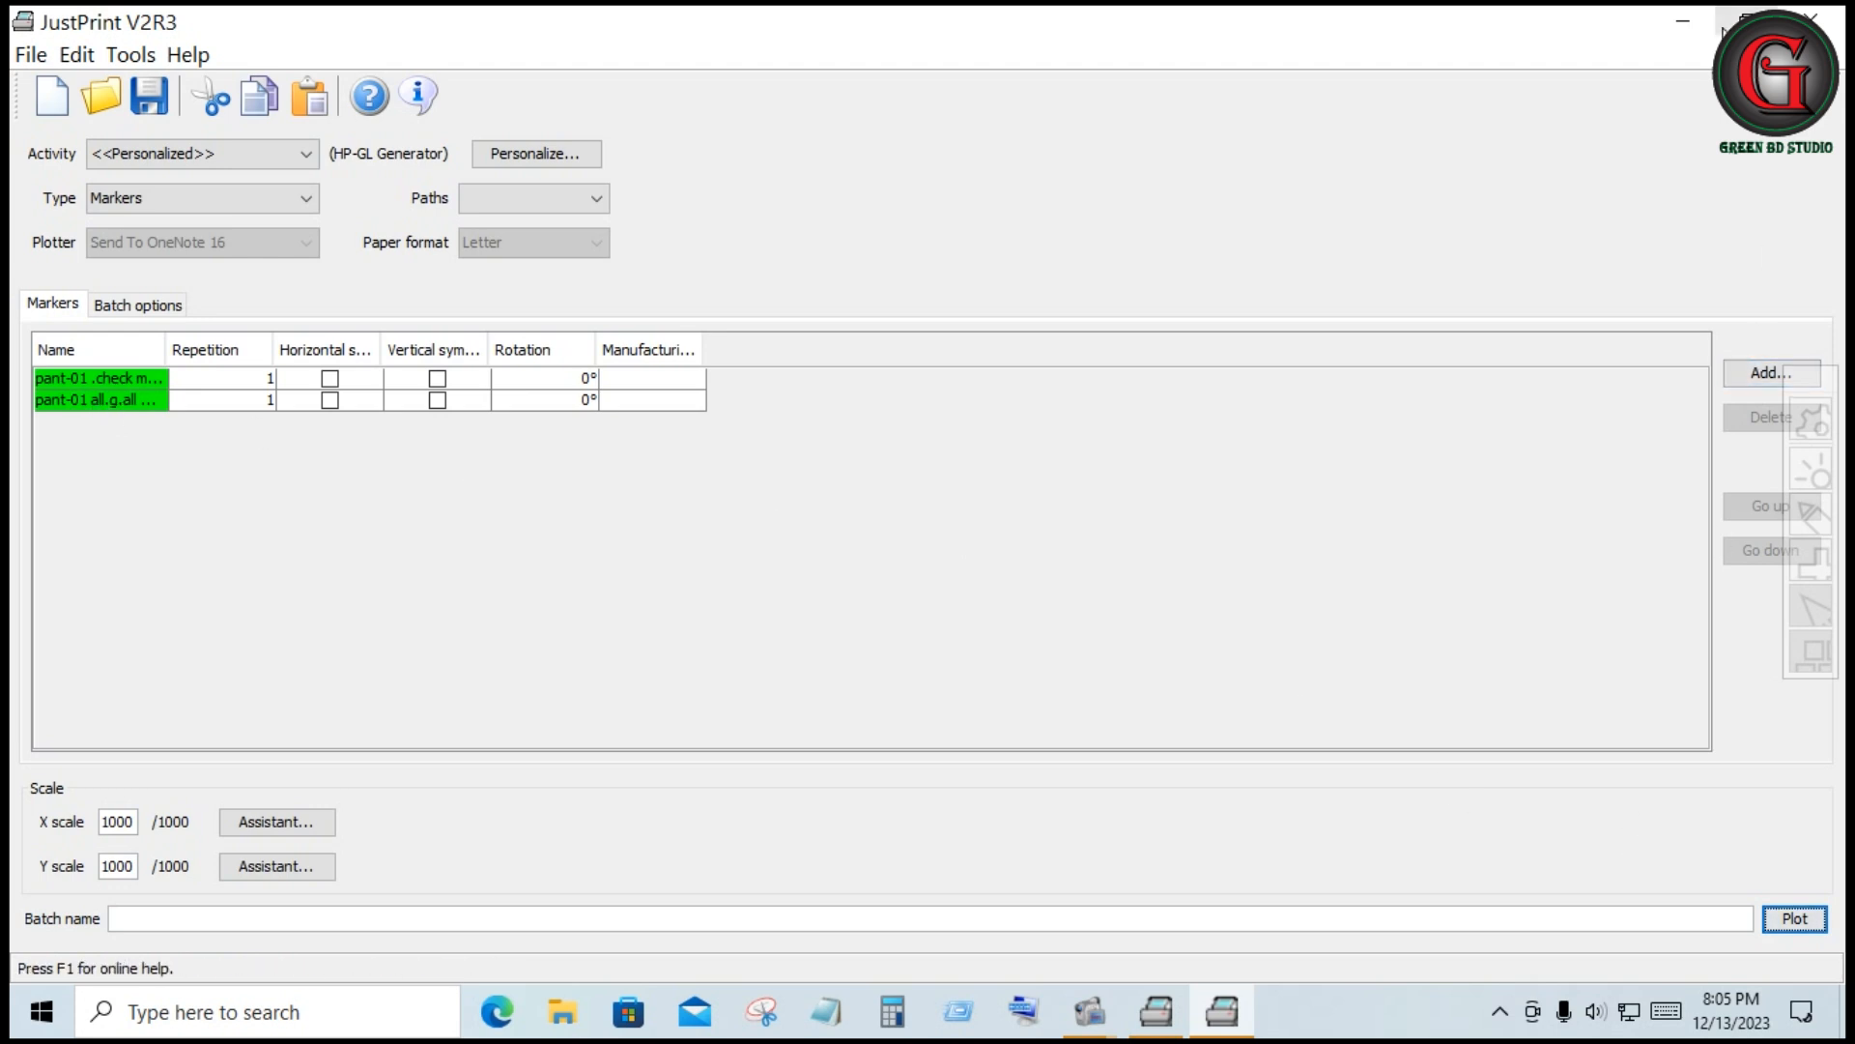
- Delete both plotted pant-01 markers from the batch and close JustPrint
left_click(96, 378)
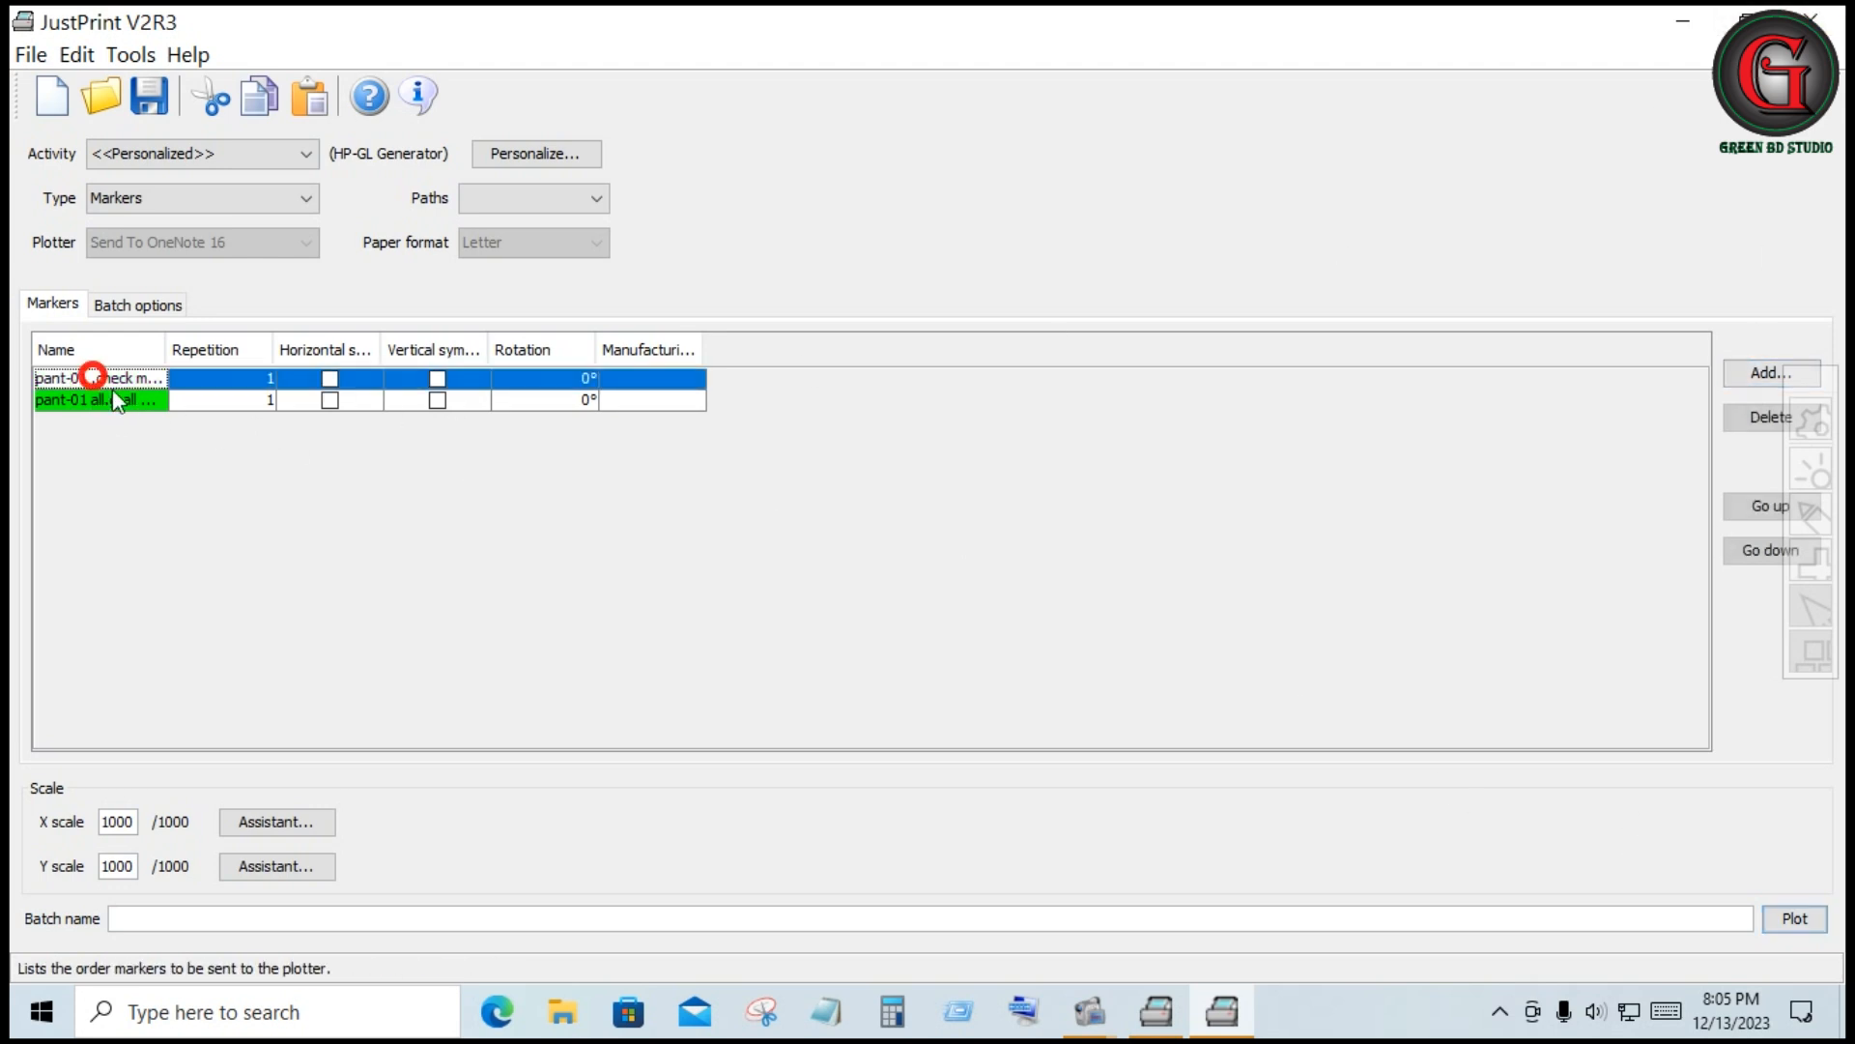
left_click(1763, 416)
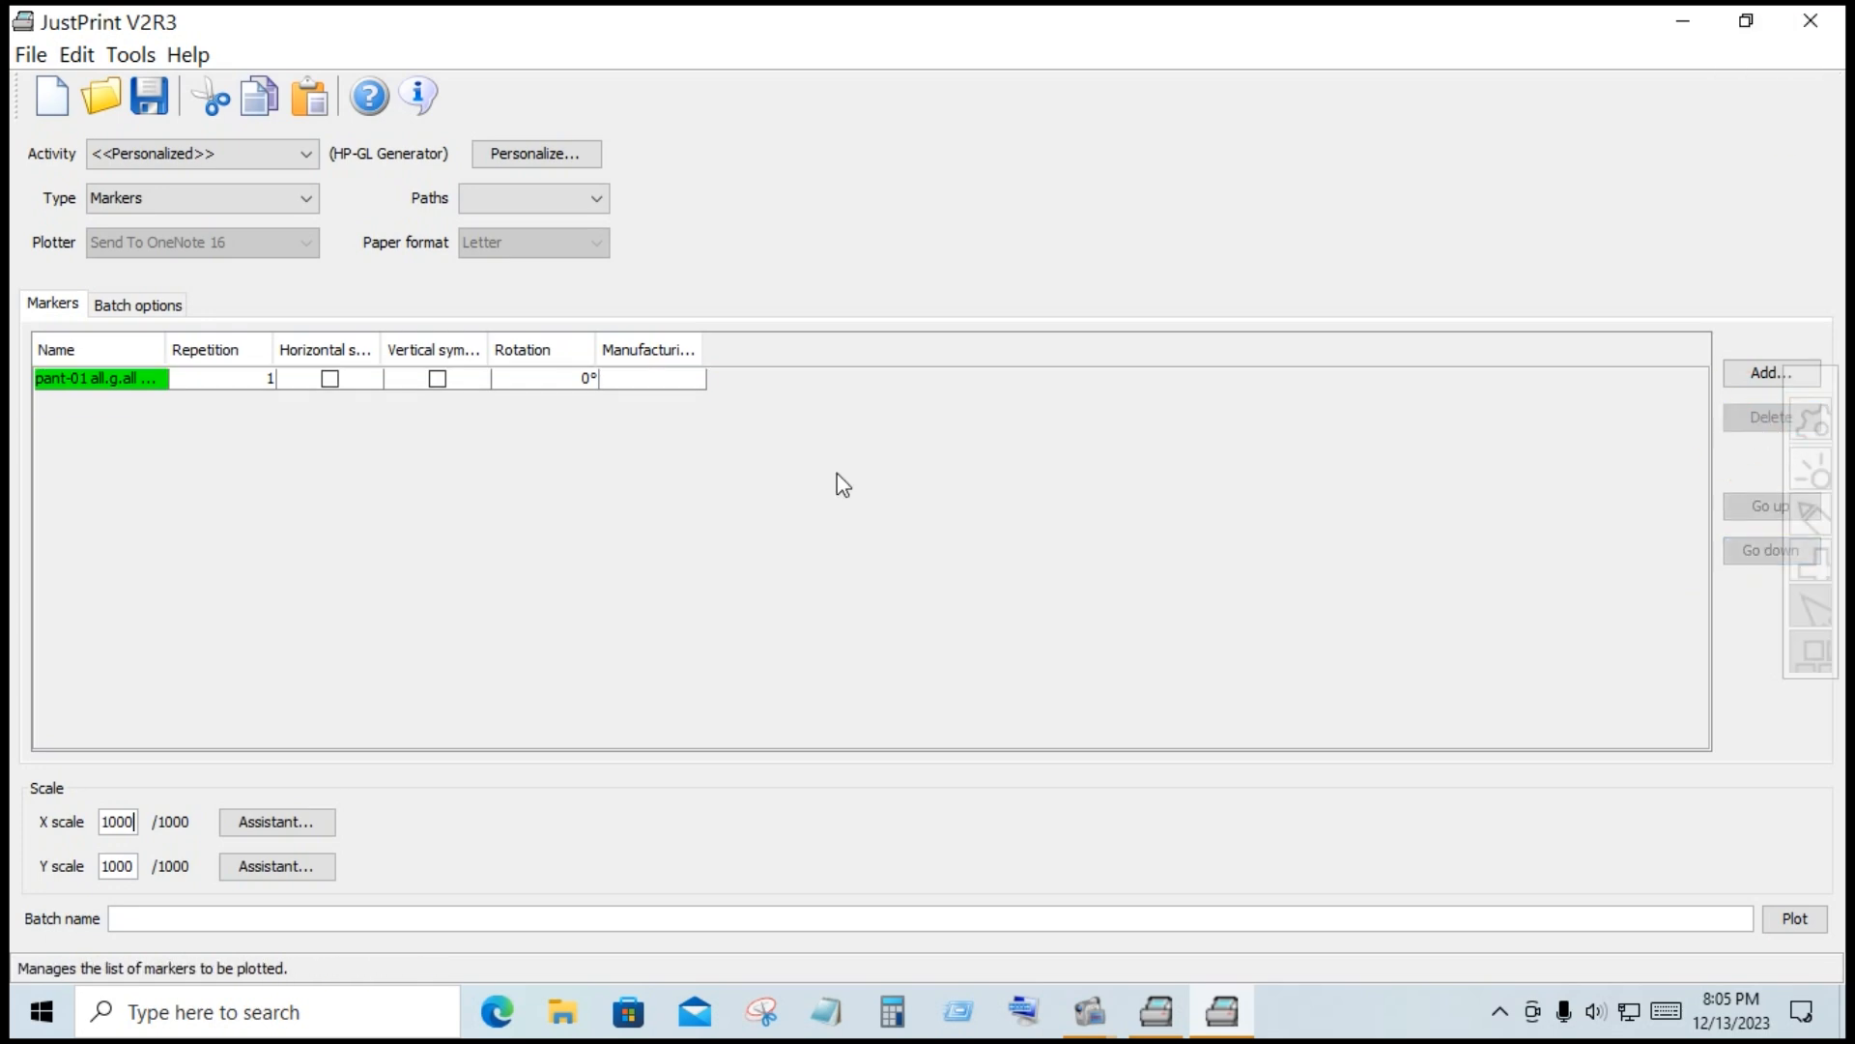
left_click(119, 382)
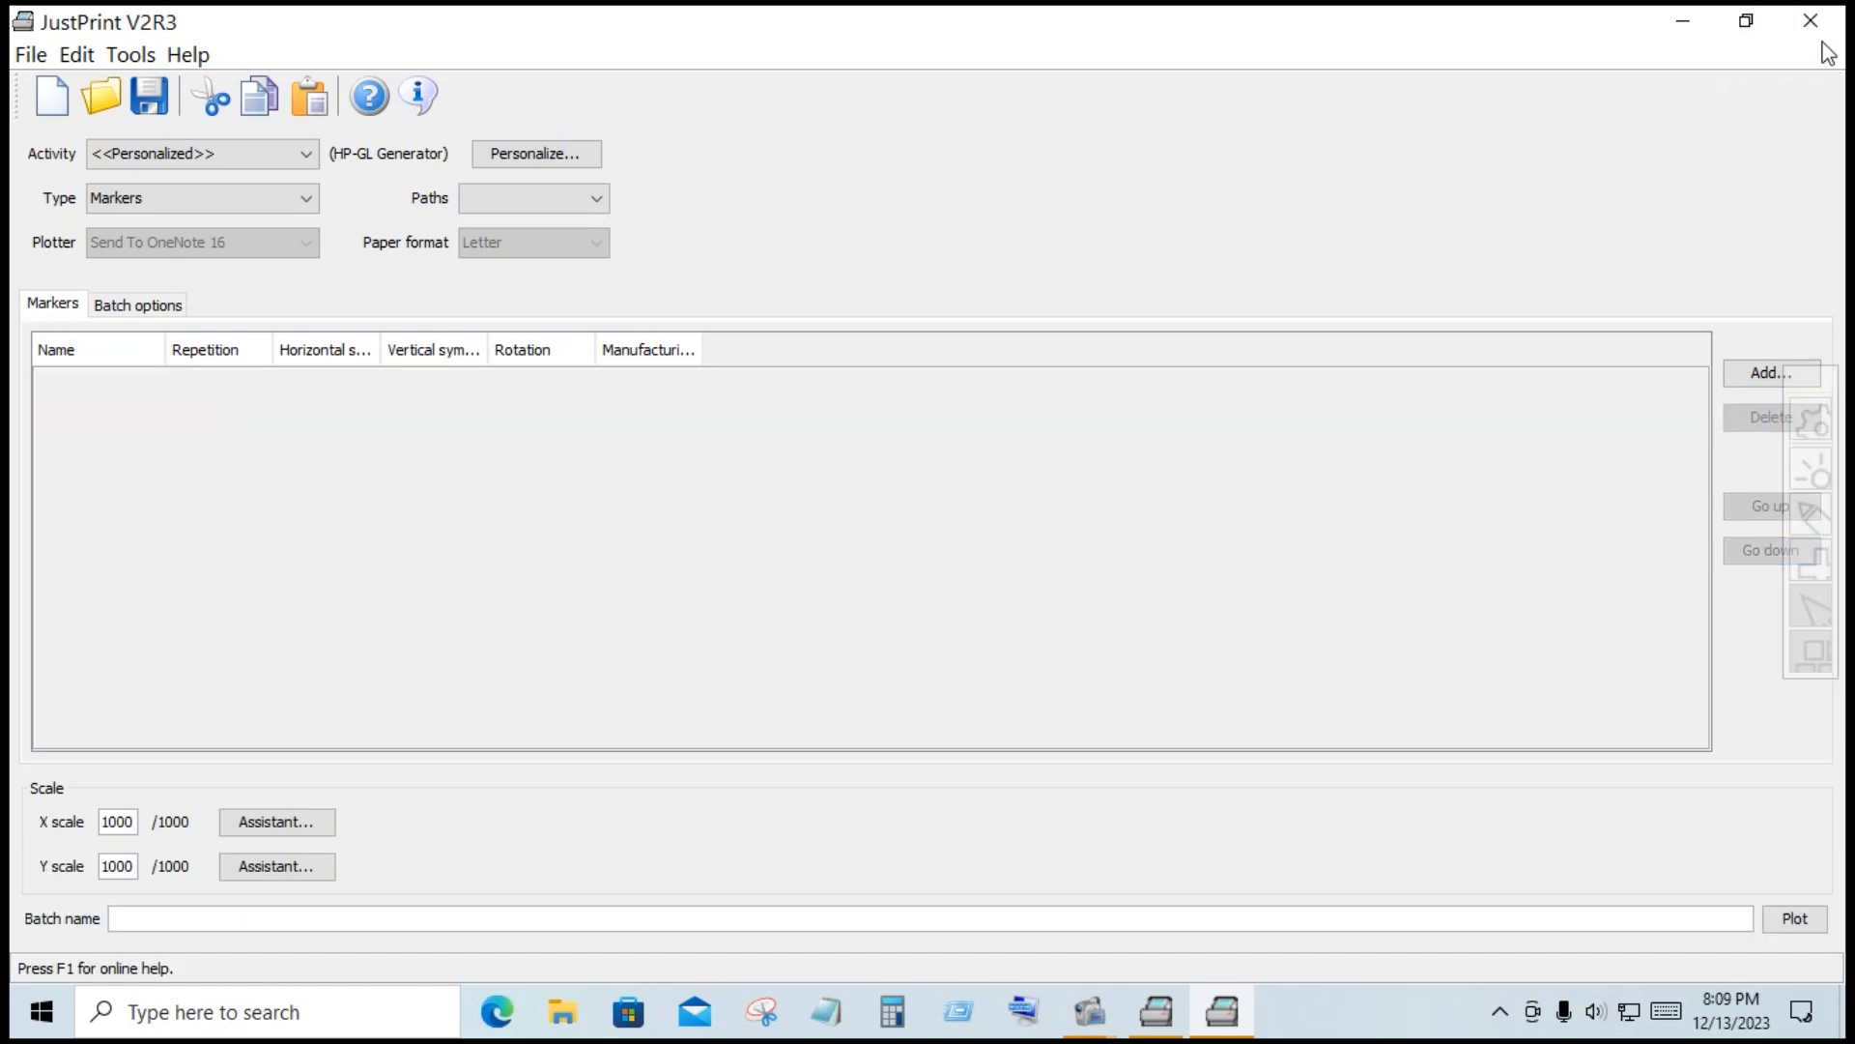
left_click(1811, 22)
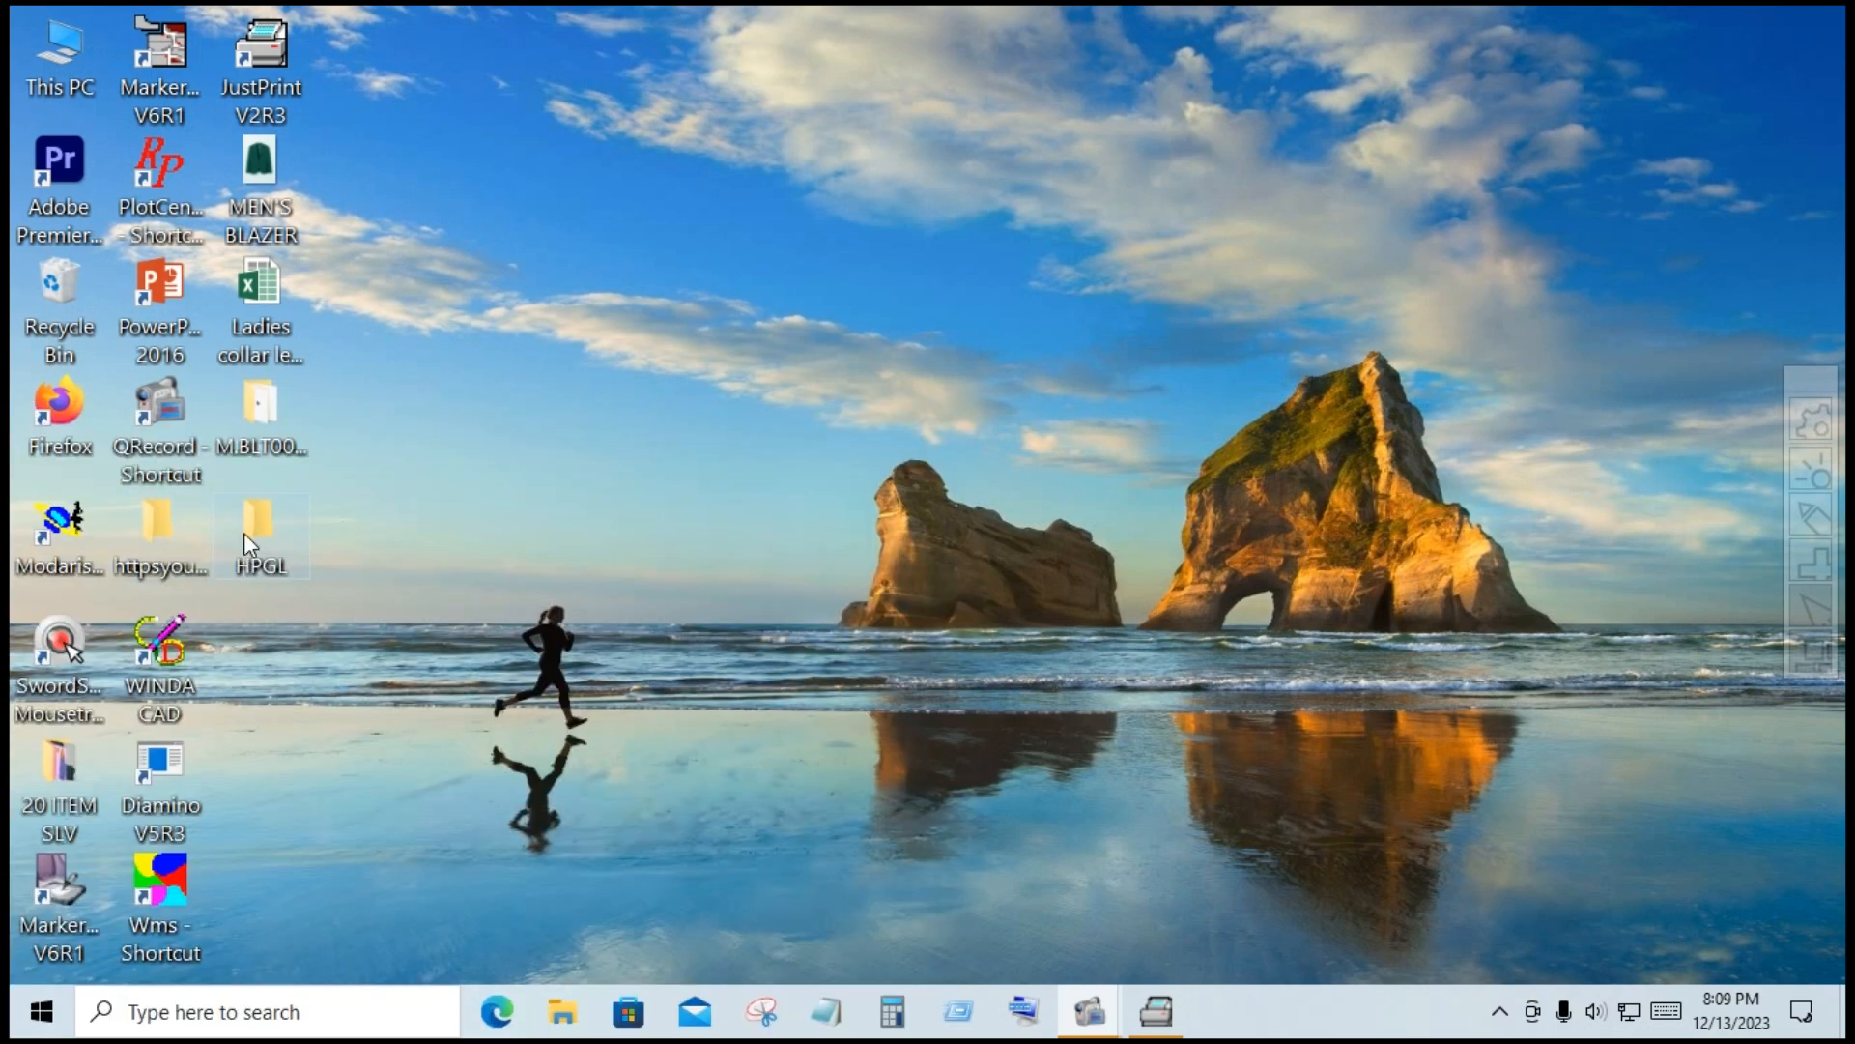
- Open the HPGL folder on the desktop to check the generated plot files
double_click(244, 532)
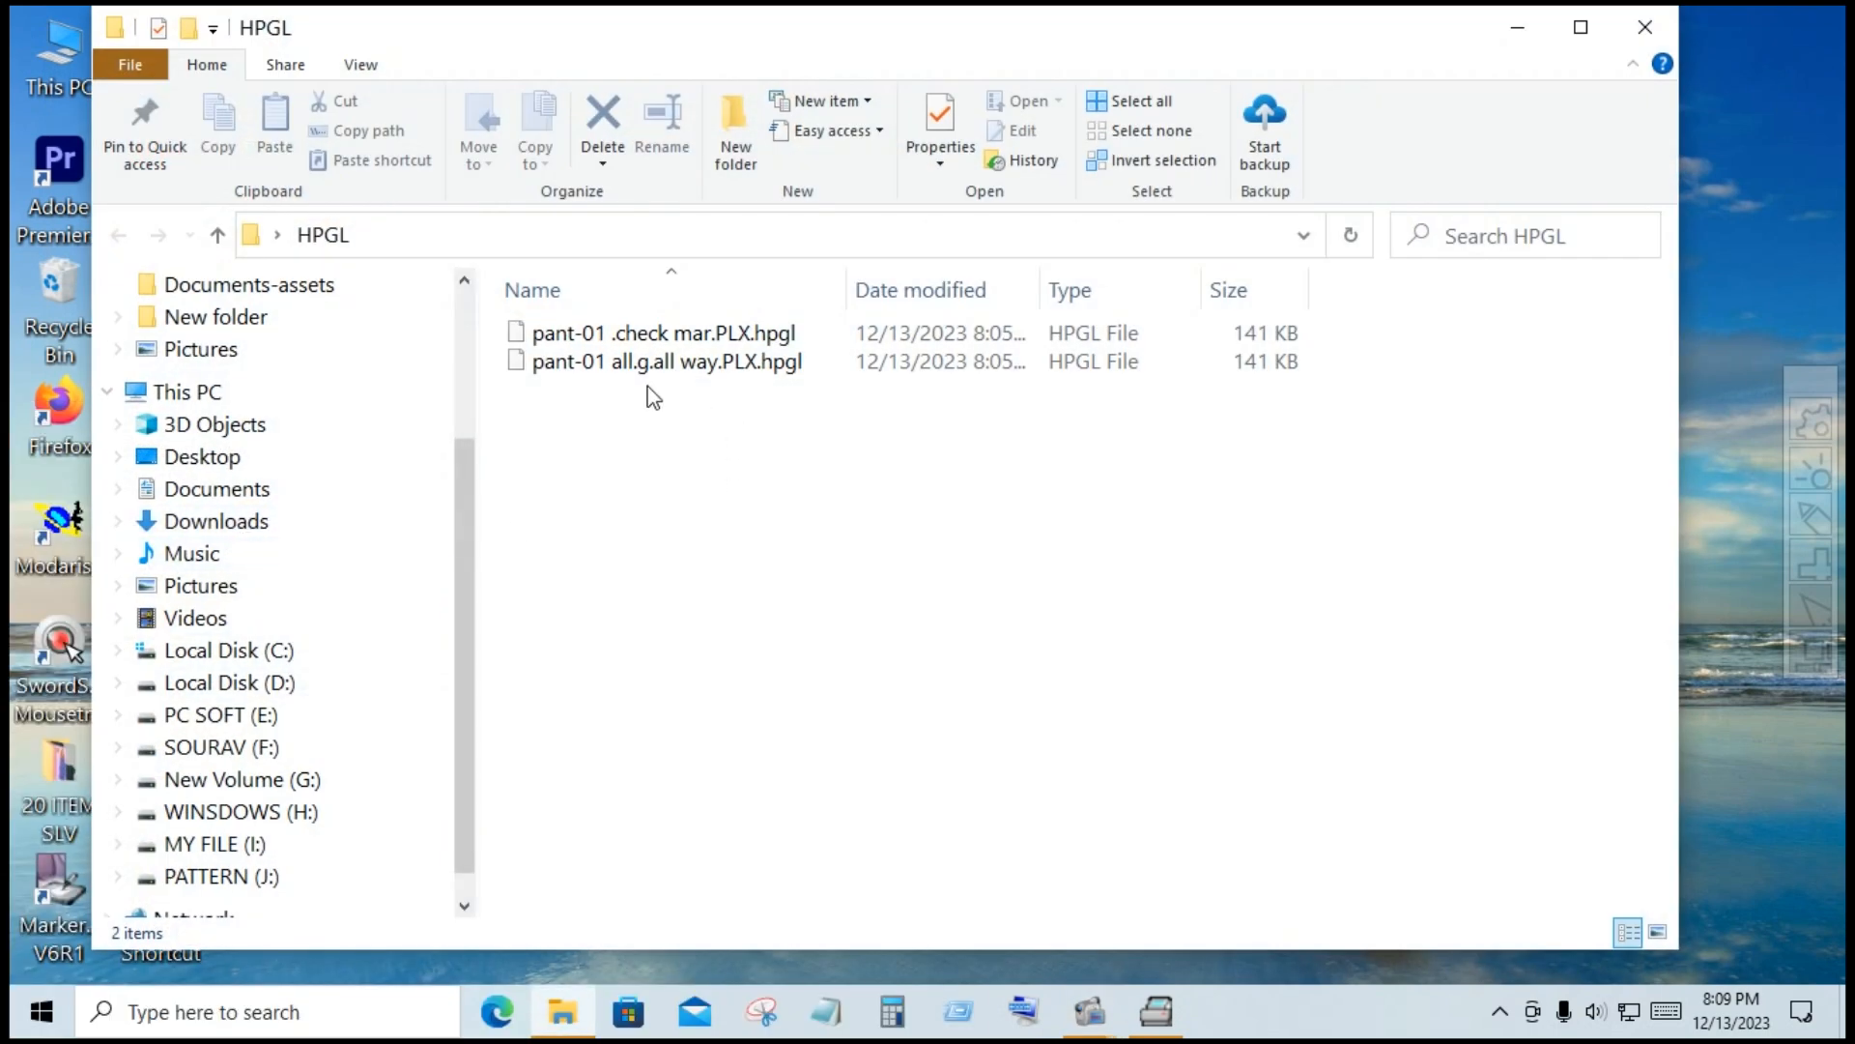
left_click_drag(716, 419, 580, 333)
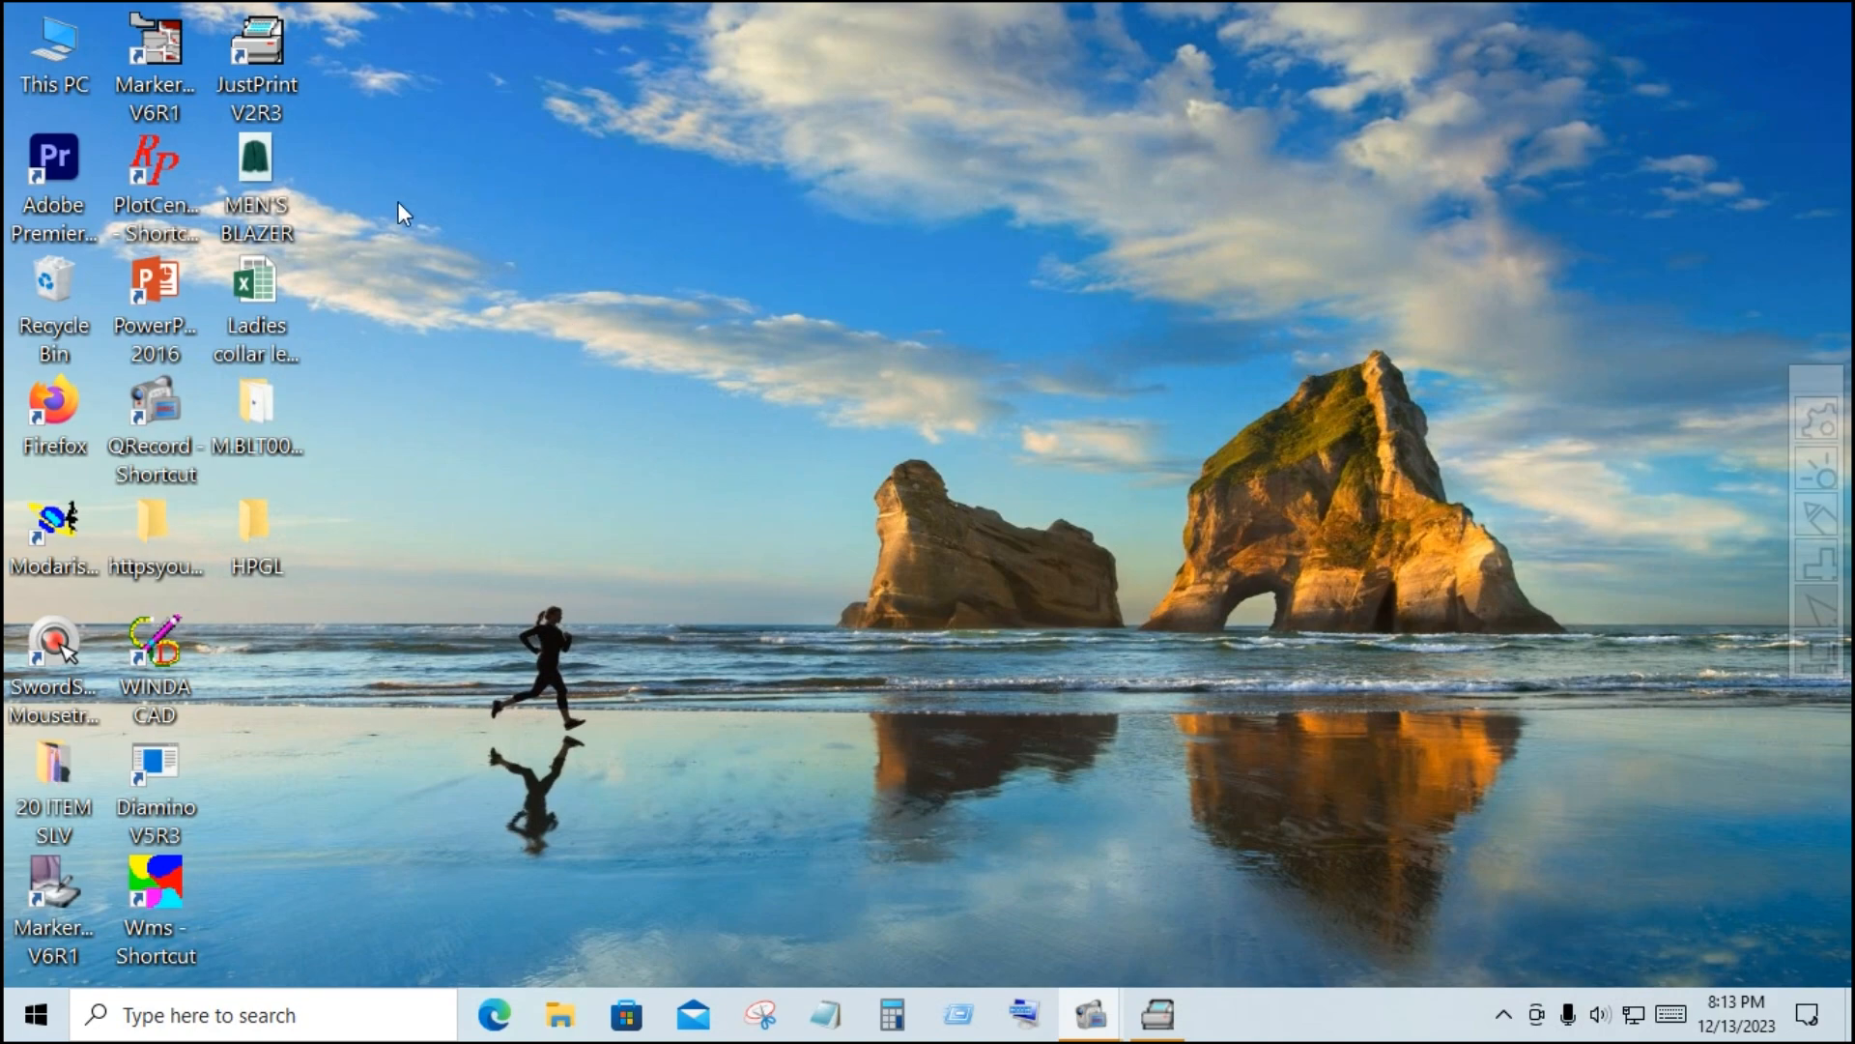
- Launch JustPrint V2R3 again from the desktop
double_click(287, 94)
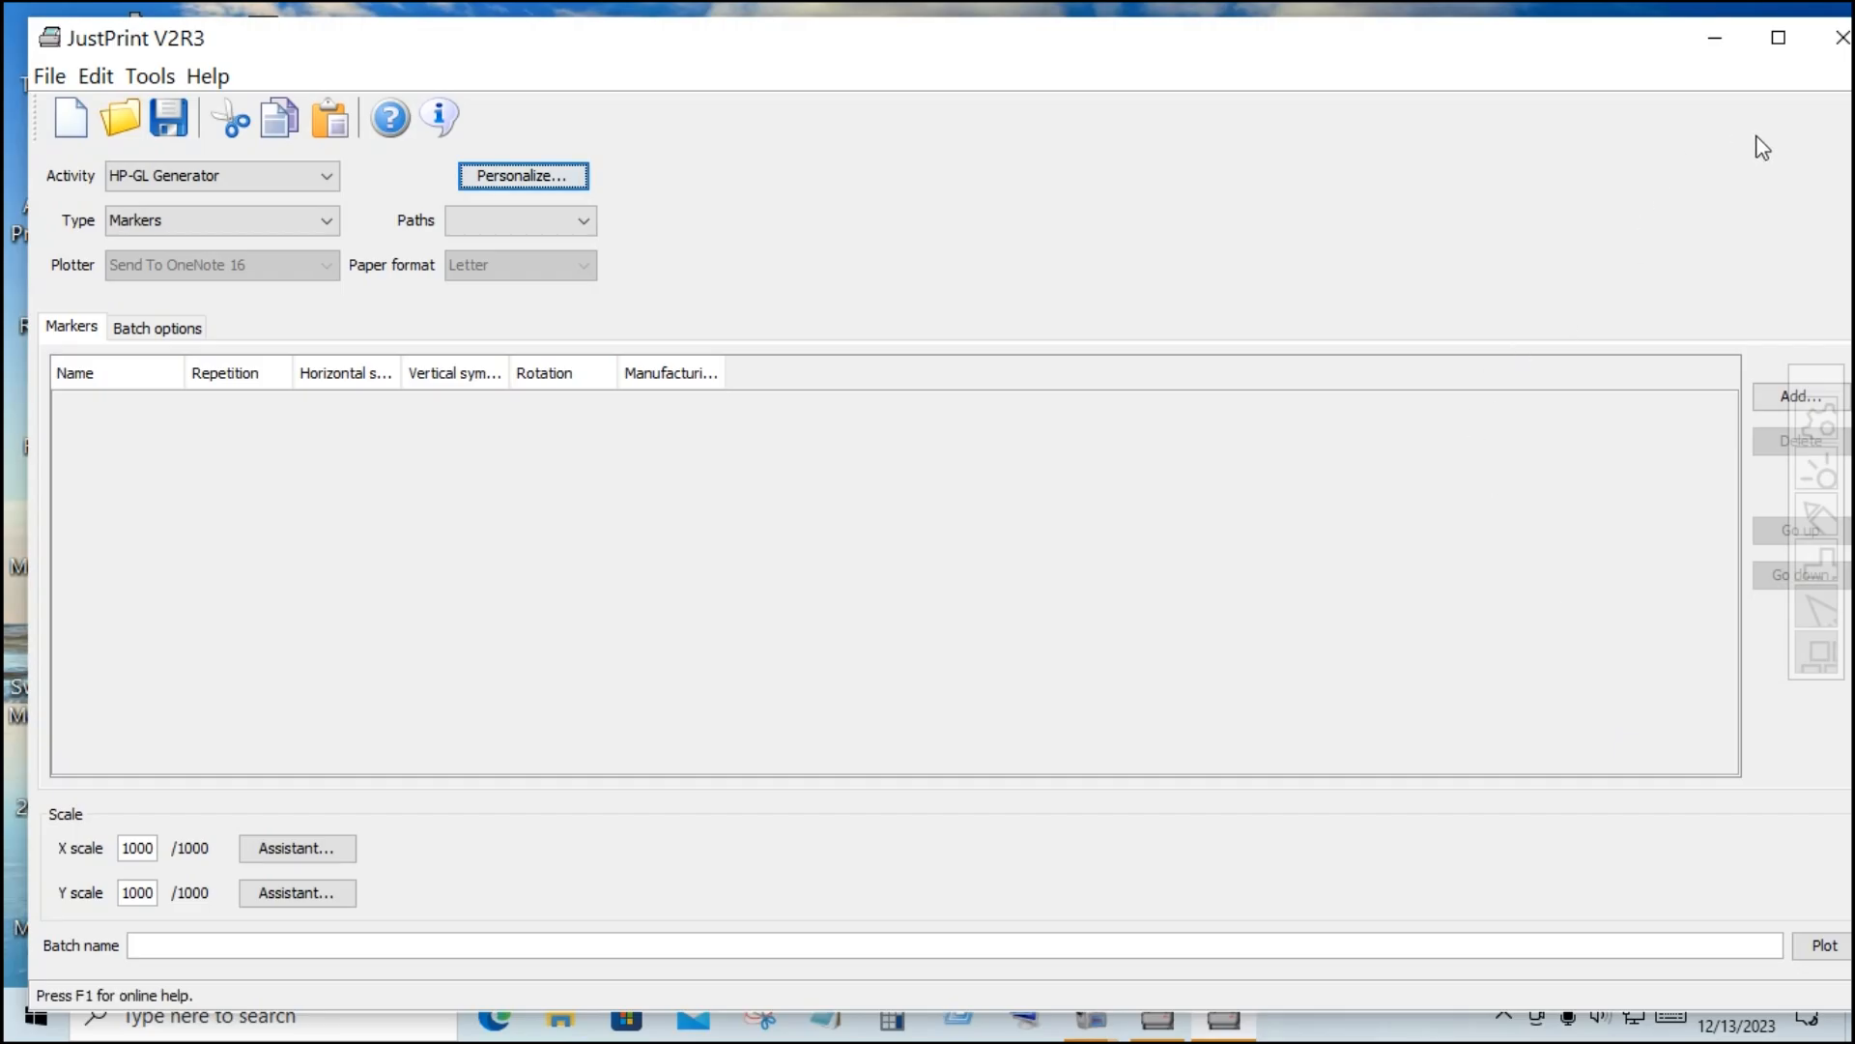